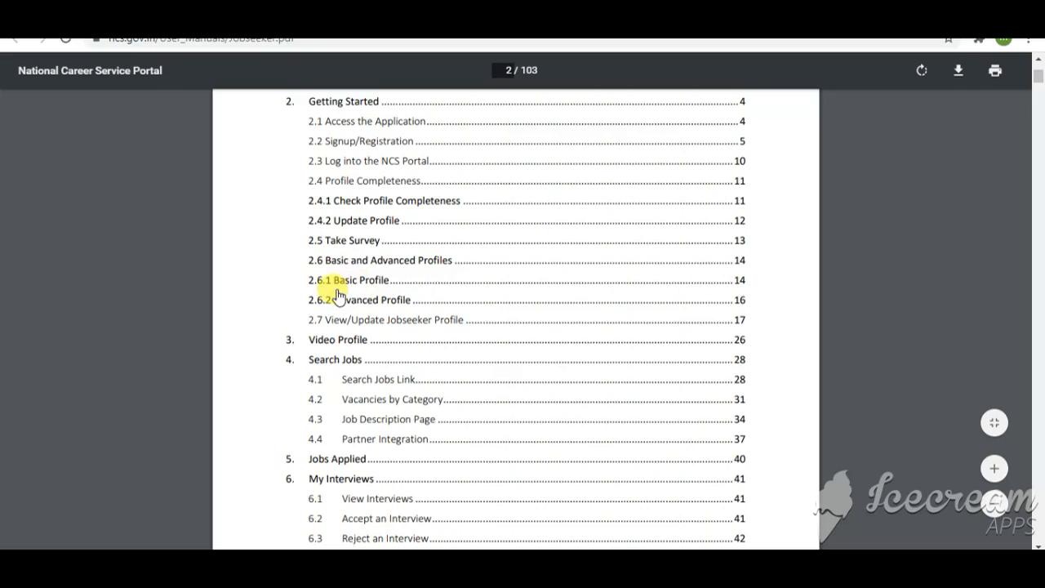
Read through the jobseeker manual's table of contents, from Getting Started to the DigiLocker sections
scroll(340, 294, down, 5)
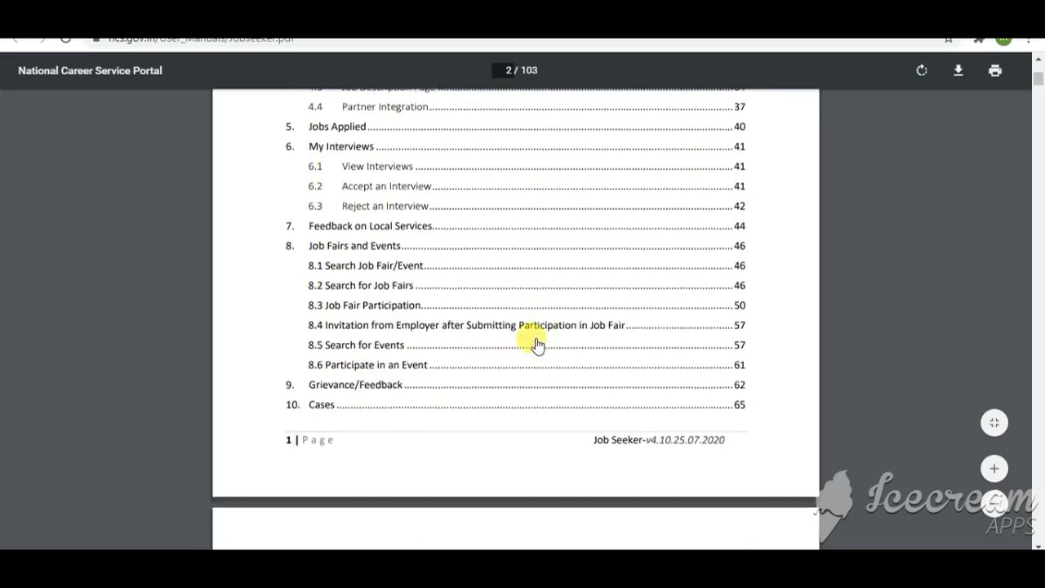
scroll(538, 343, down, 8)
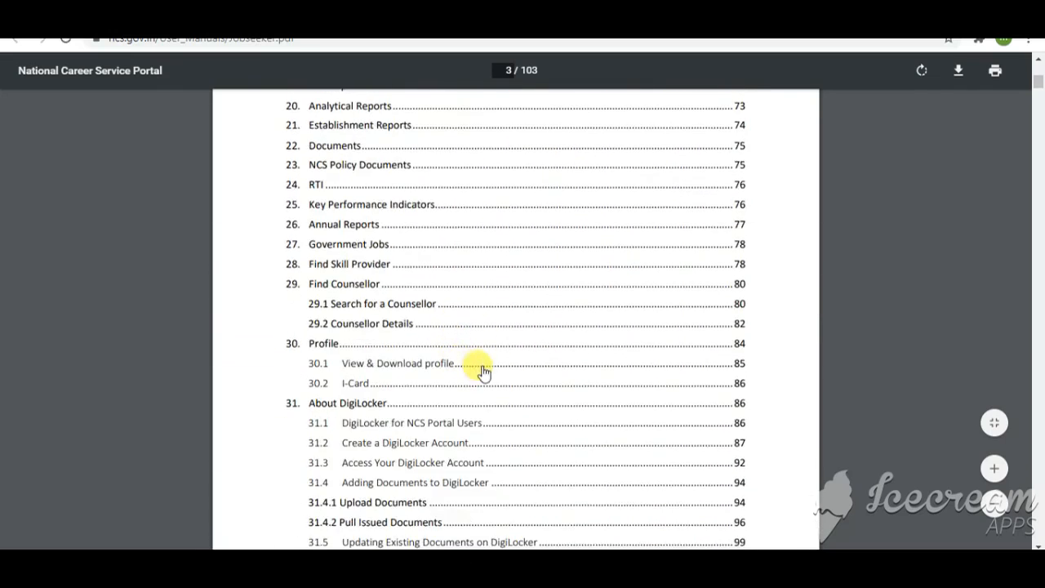
scroll(480, 372, down, 2)
scroll(522, 275, down, 2)
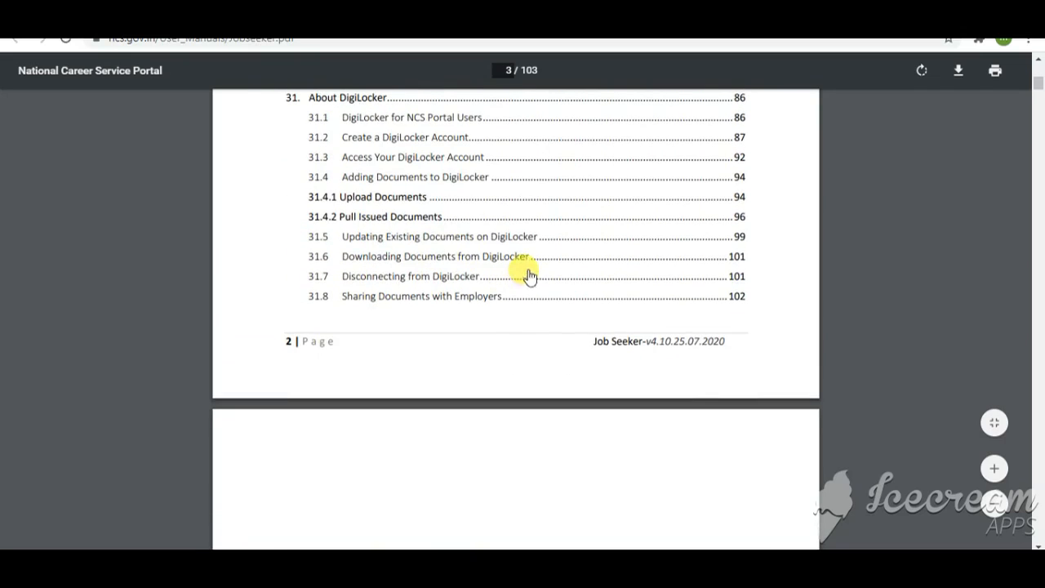
scroll(416, 245, up, 2)
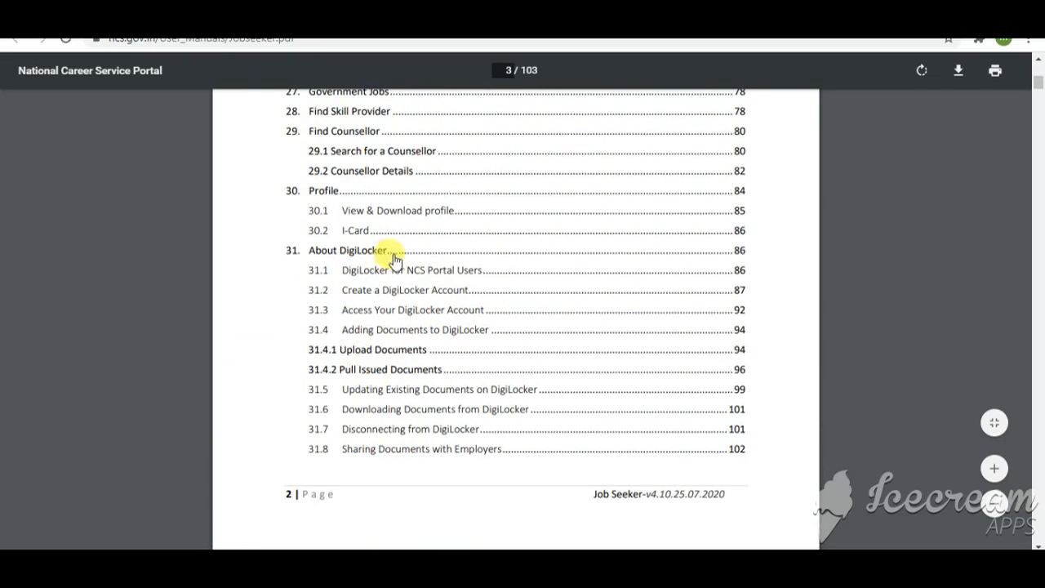
scroll(400, 347, down, 1)
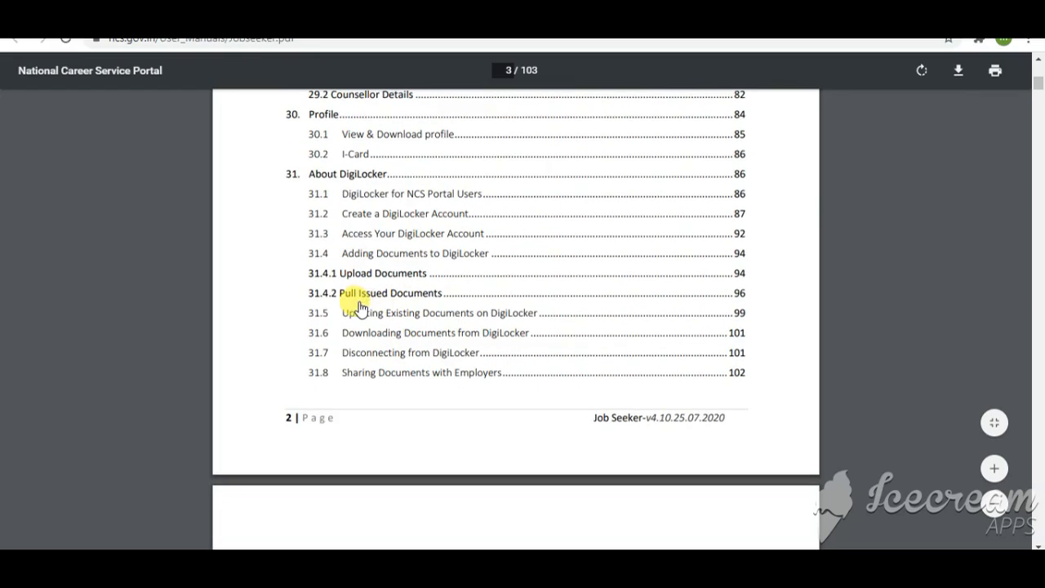
scroll(462, 392, down, 4)
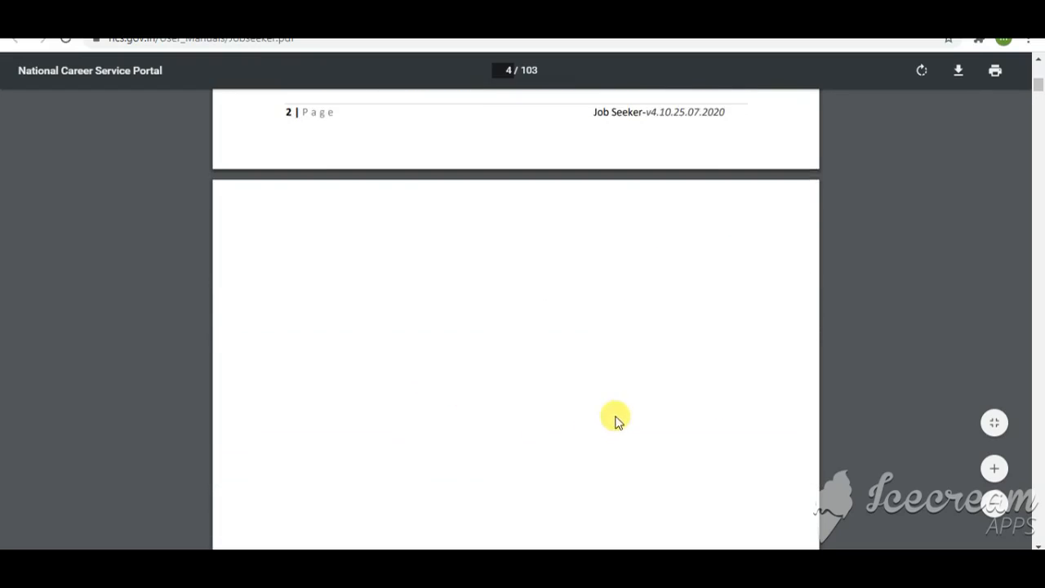
scroll(616, 421, down, 1)
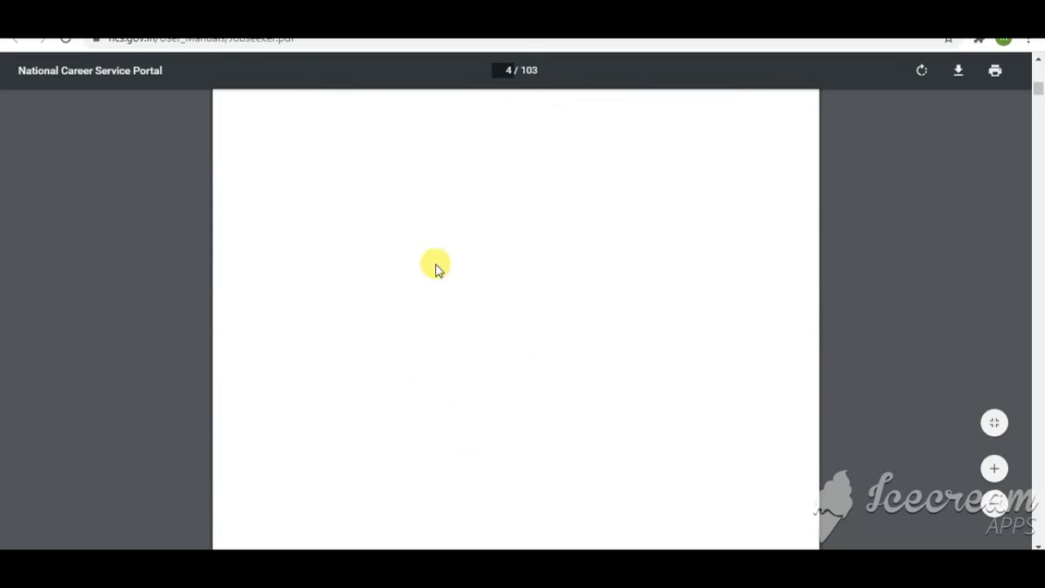
Examine the manual's pages on sign-up, OTP verification, portal login, profile completeness, the survey, and basic and advanced profiles
scroll(659, 287, down, 3)
scroll(660, 287, down, 10)
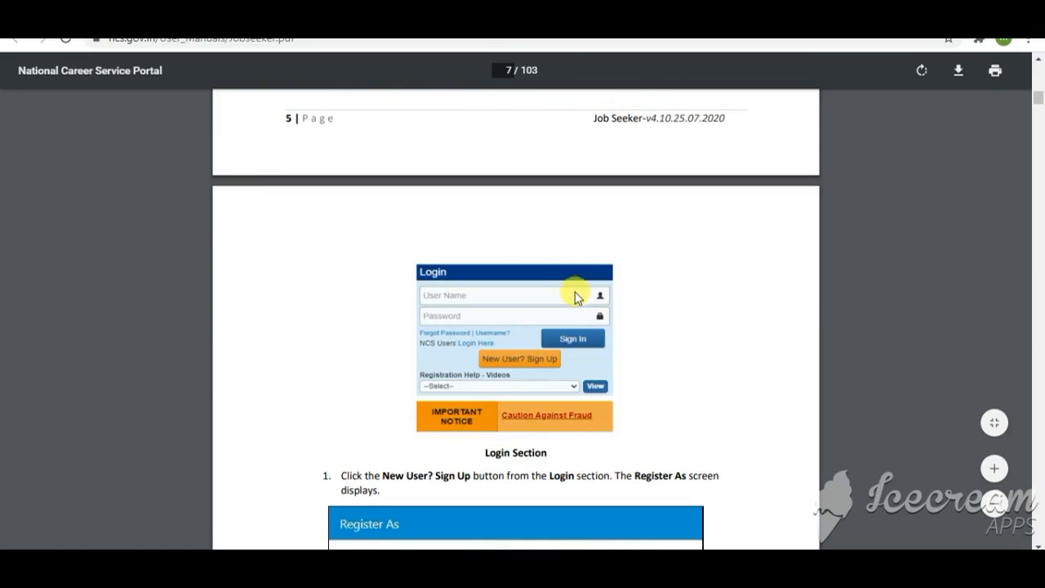
scroll(563, 334, down, 7)
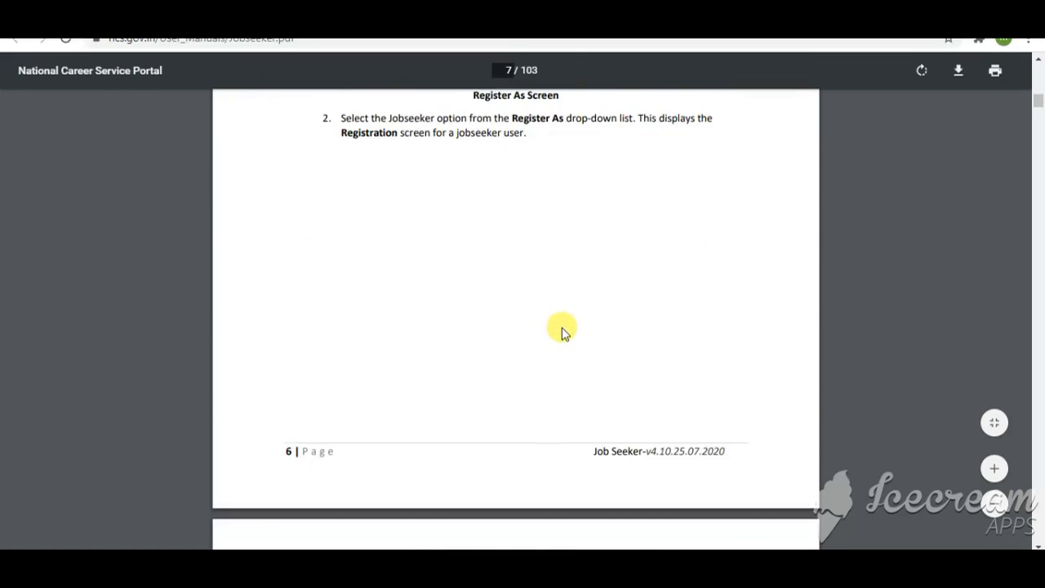
scroll(563, 333, down, 15)
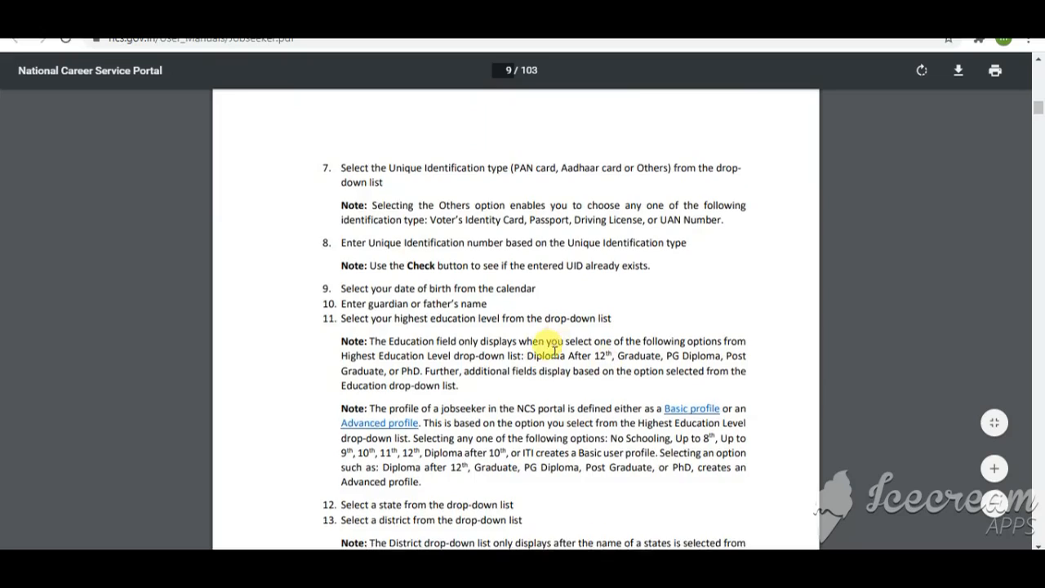
scroll(564, 367, down, 12)
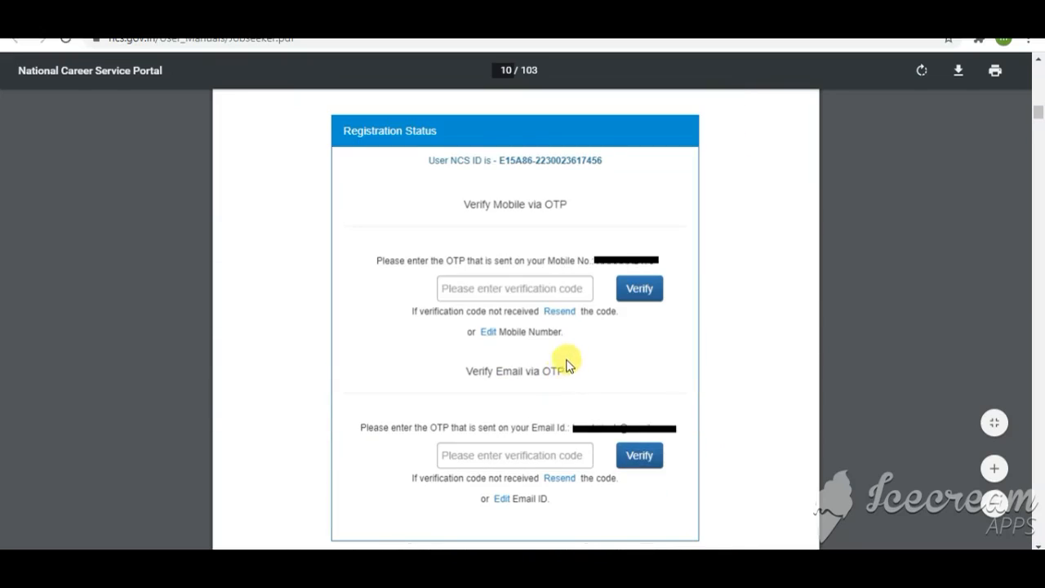
scroll(551, 358, down, 15)
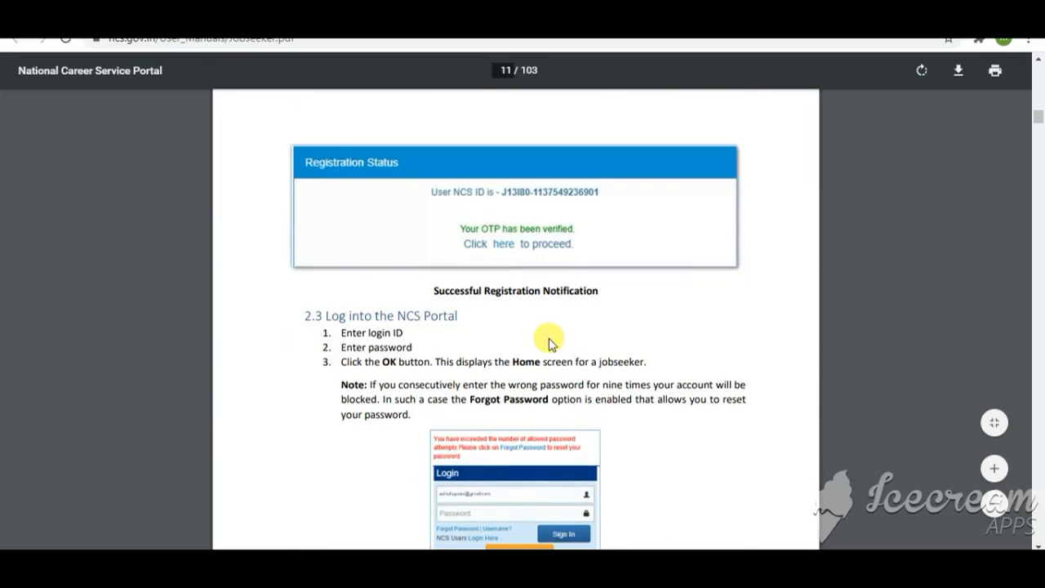
scroll(482, 276, down, 15)
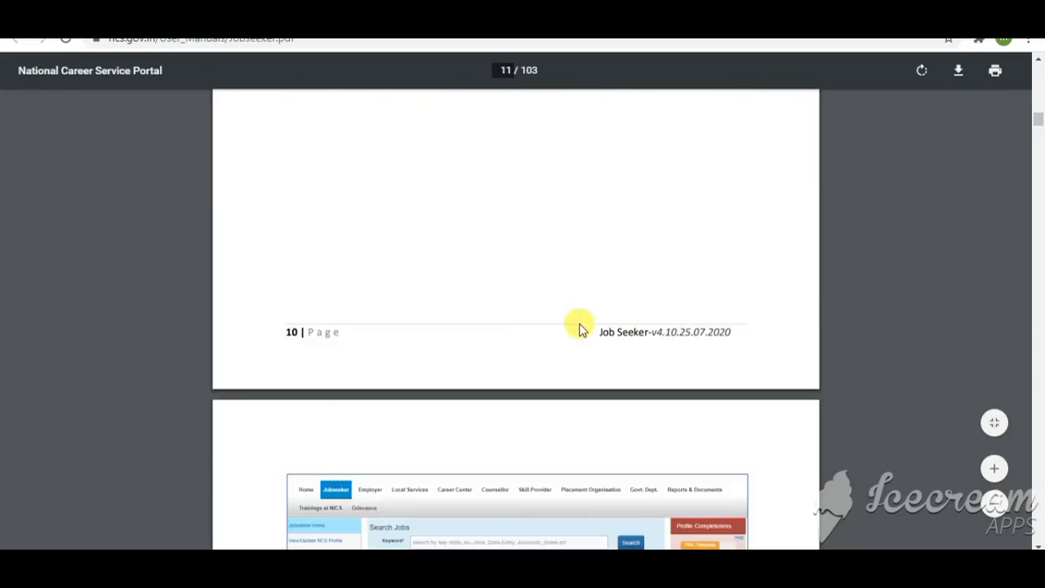
scroll(562, 384, down, 15)
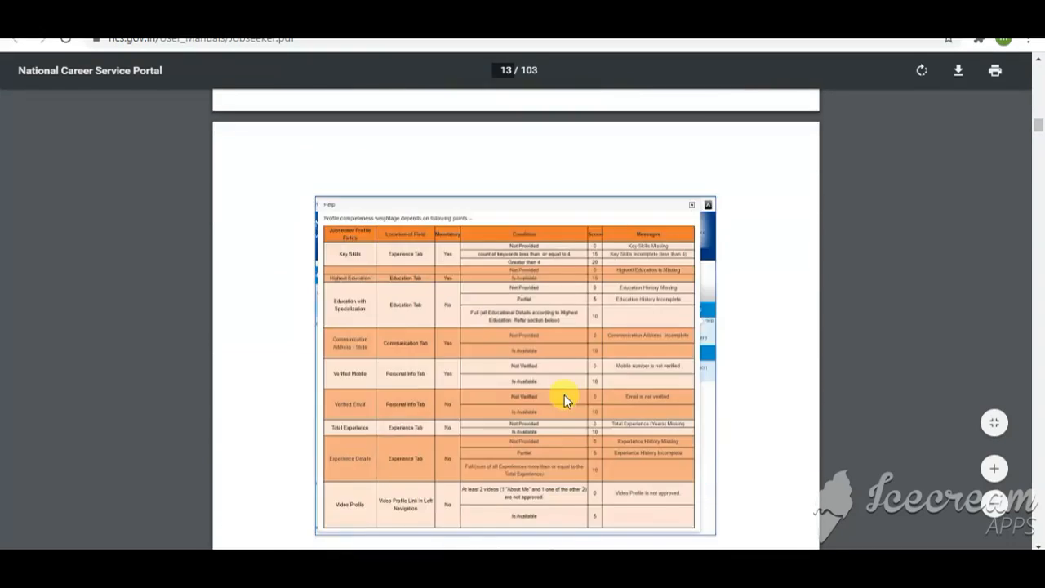
scroll(524, 386, down, 5)
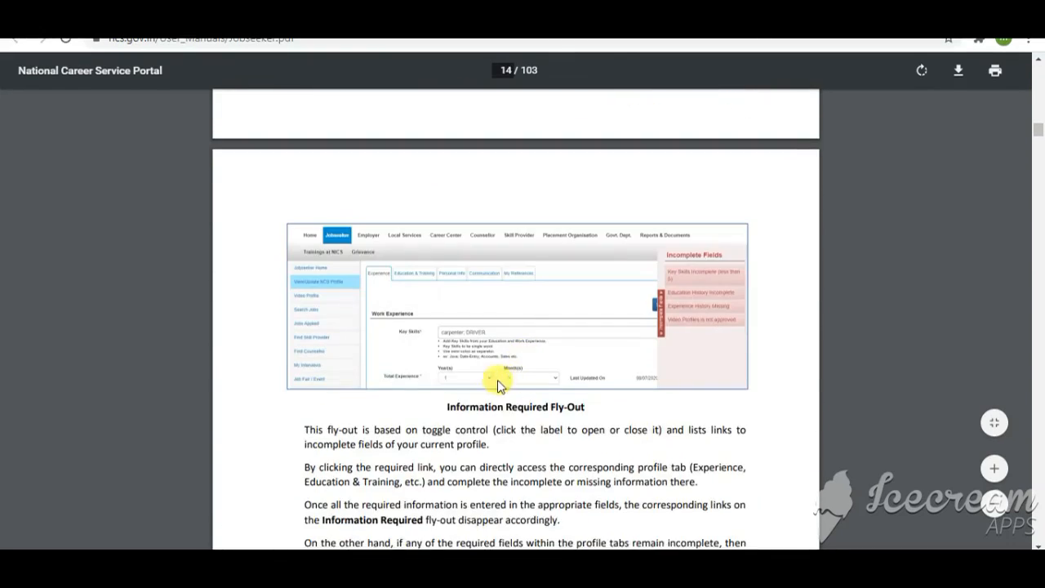
scroll(445, 268, down, 8)
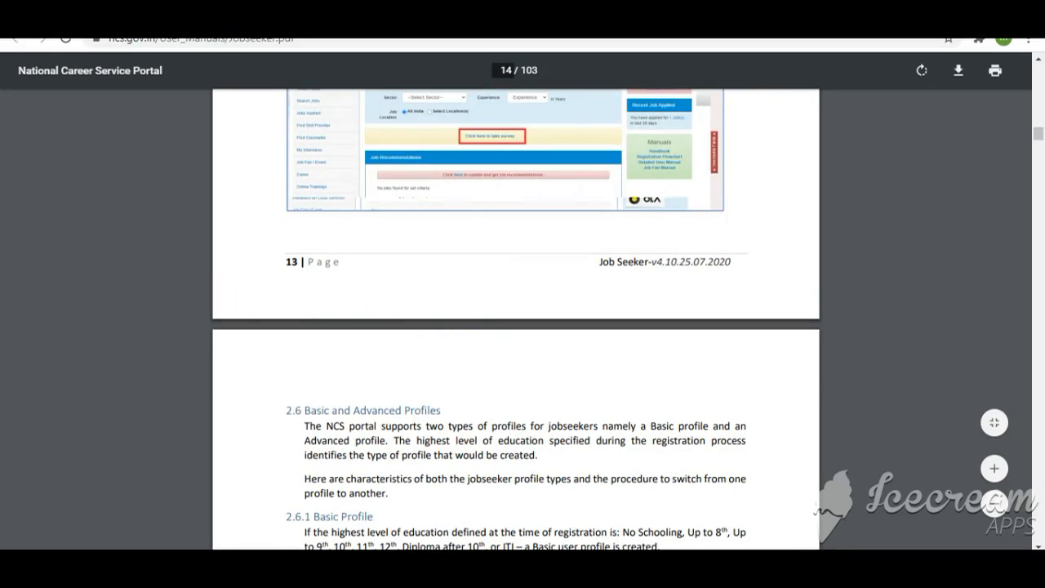
Return from the manual to the jobseeker page, open Find Career Counsellor and look over the weekly counsellor calendar
click(90, 15)
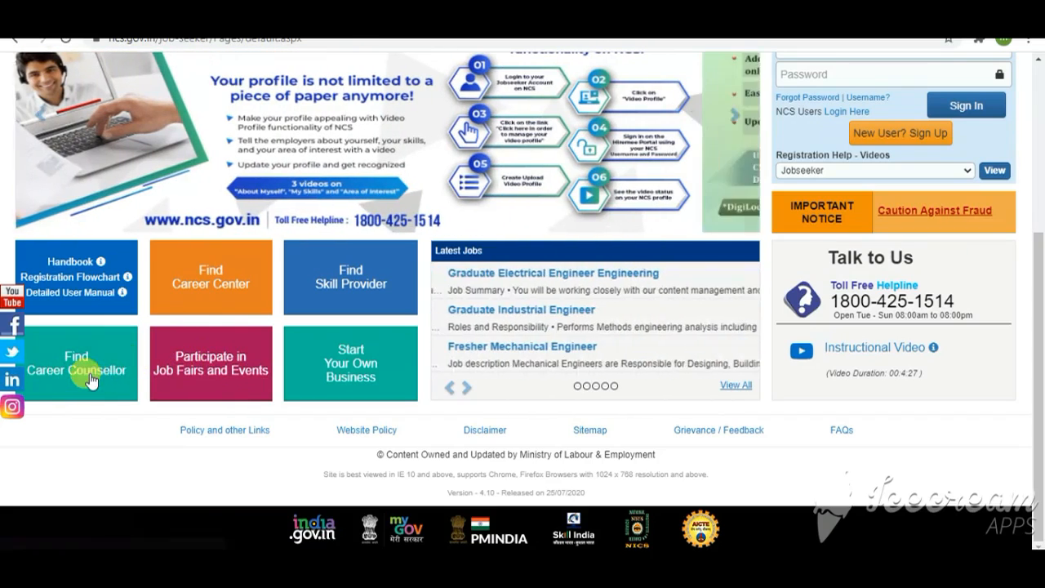
click(126, 347)
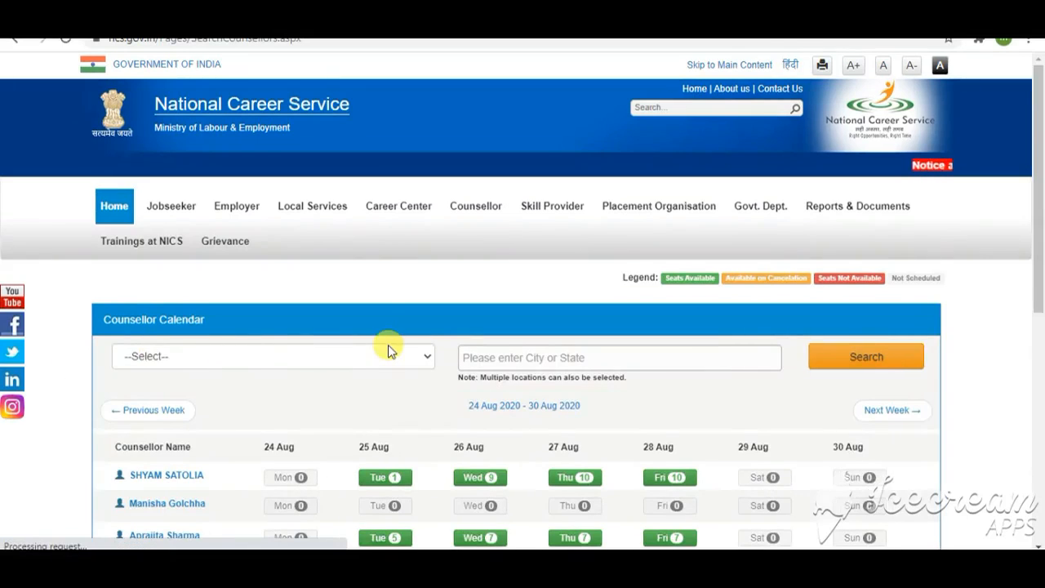
scroll(237, 317, down, 3)
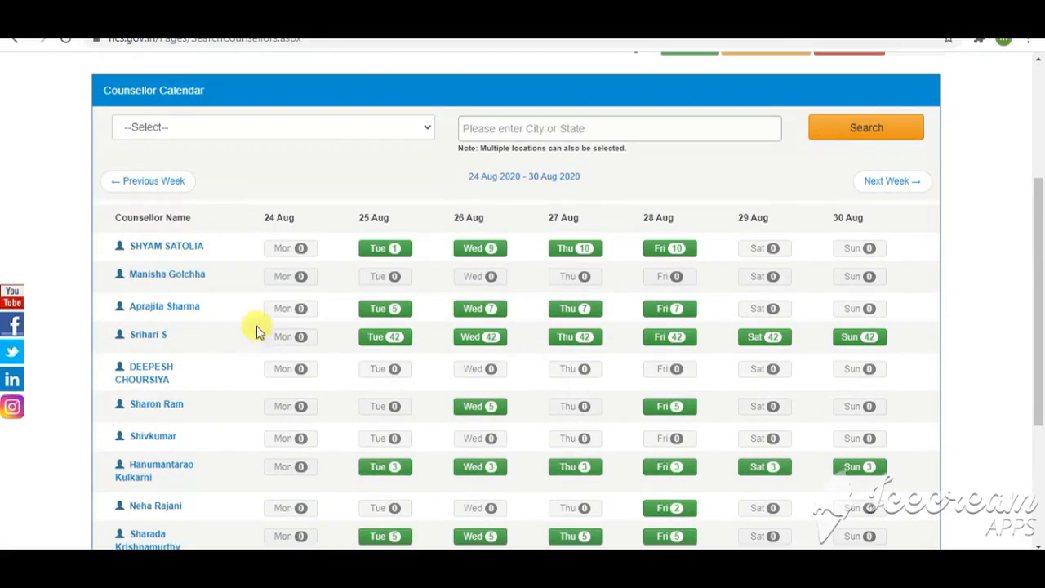
scroll(398, 261, down, 3)
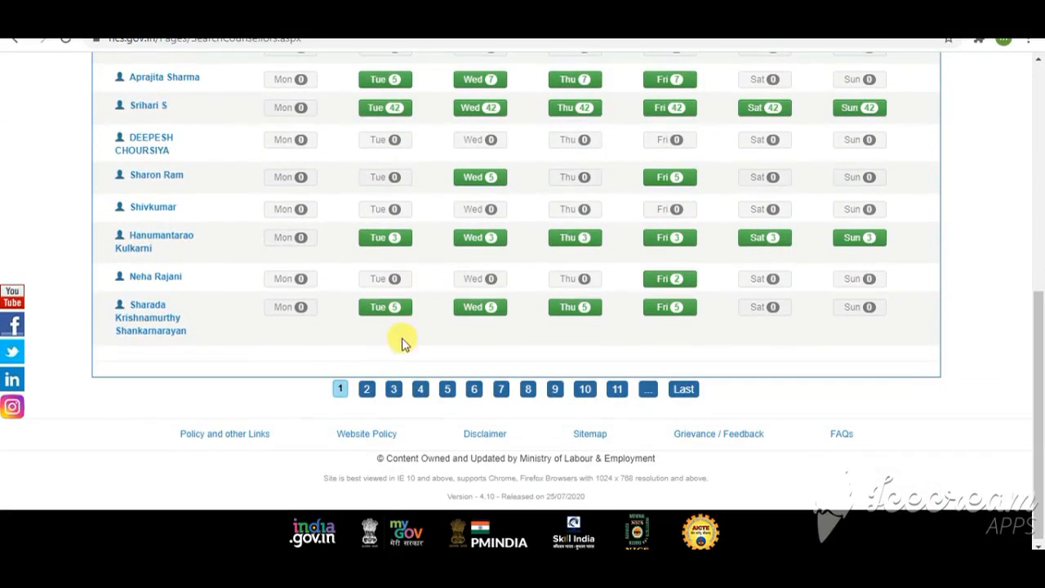
scroll(424, 283, up, 3)
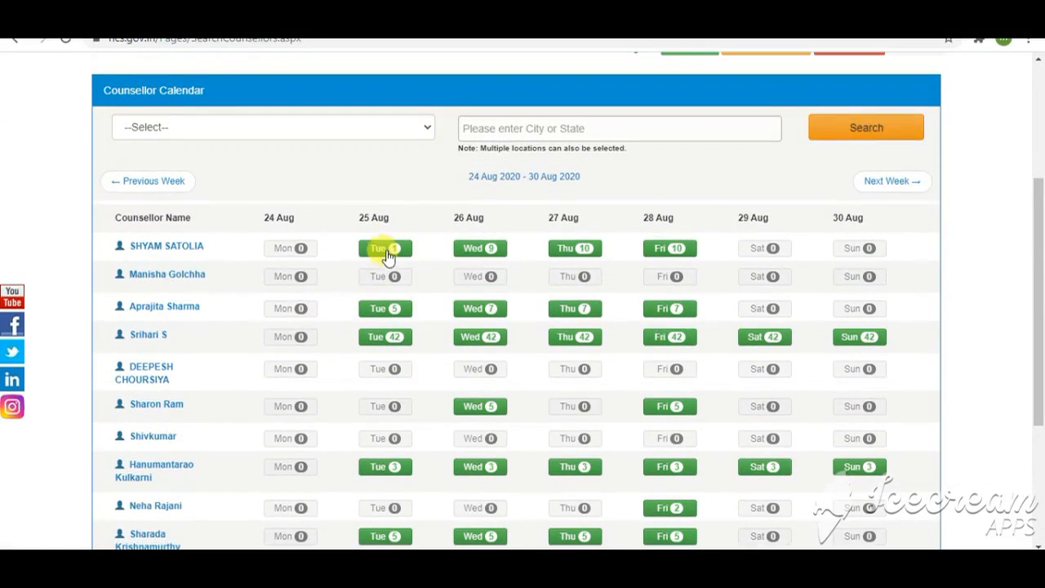
View the first listed counsellor's schedule for Tuesday 25 Aug, including the fee structure and booking details, and close it without booking
click(389, 259)
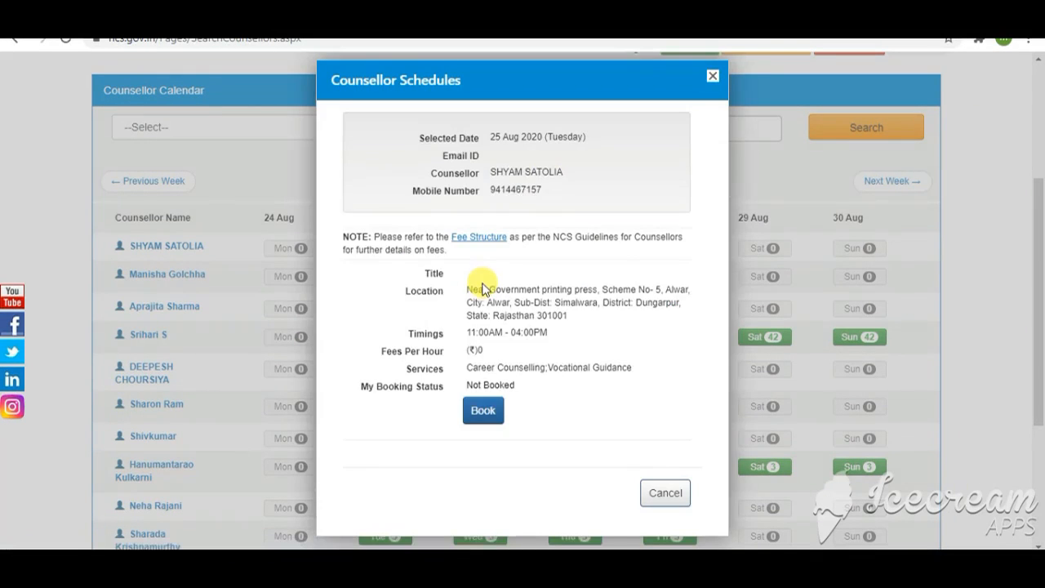
click(488, 238)
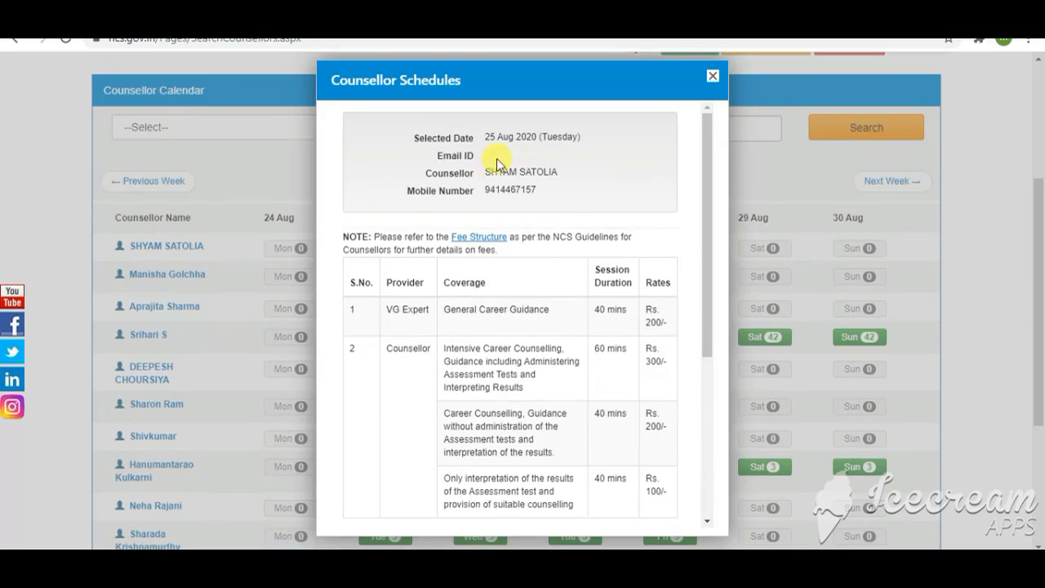
scroll(563, 188, down, 2)
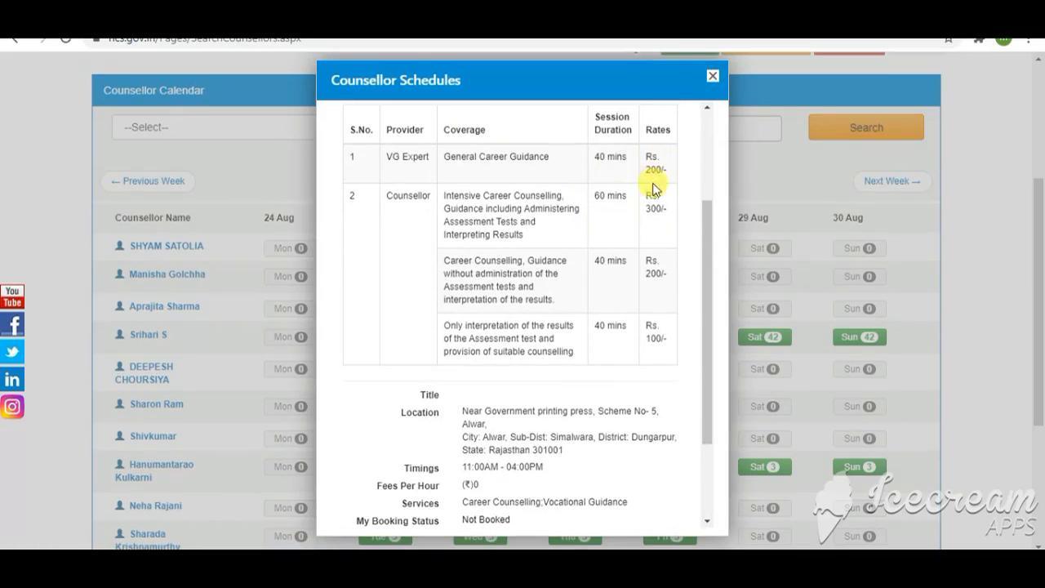
scroll(562, 357, down, 2)
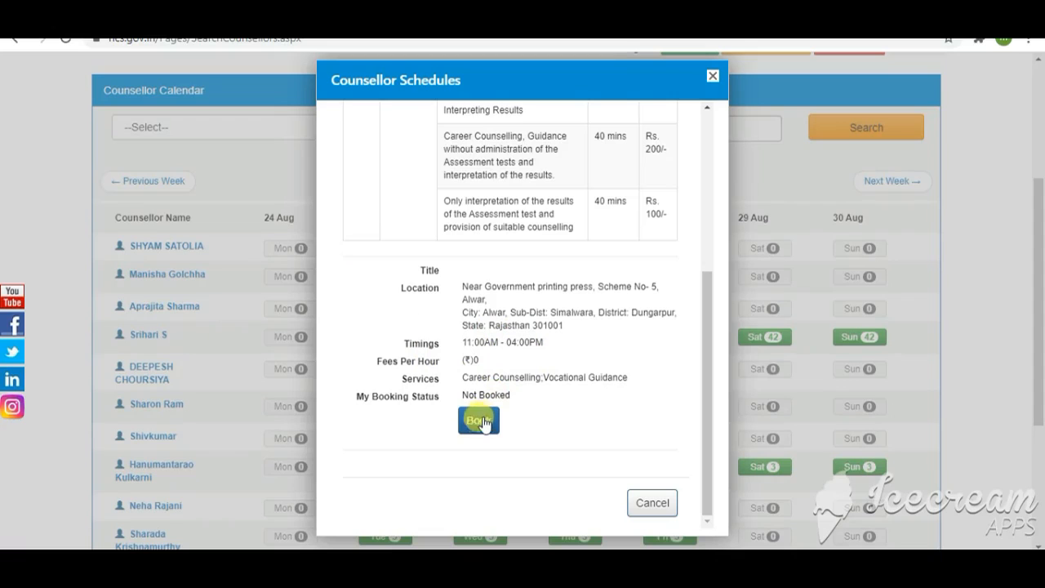
click(712, 76)
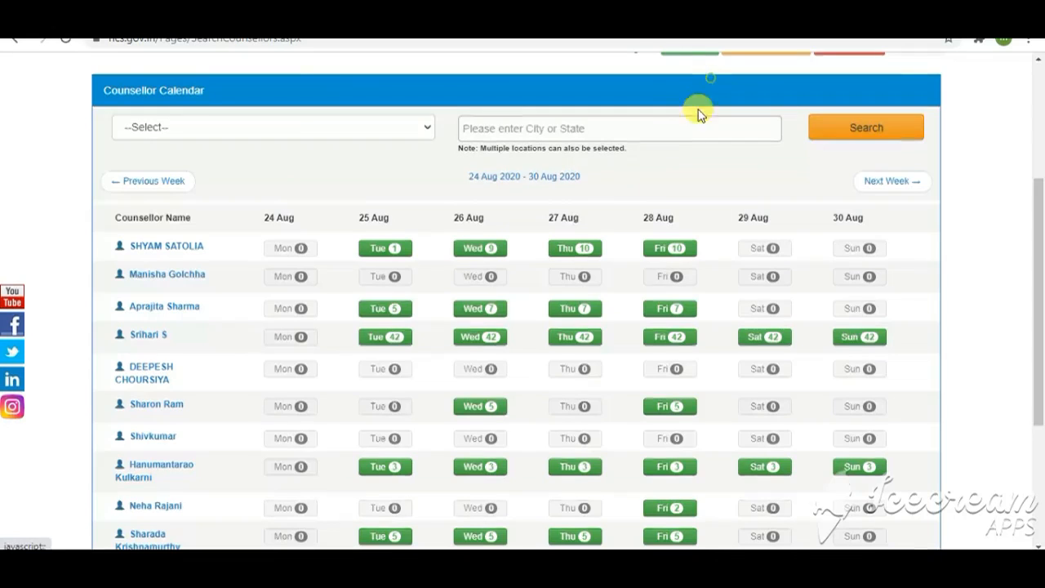
Look over the rest of the counsellor calendar, return to the portal's home page and view its job vacancies and login section
scroll(505, 324, down, 2)
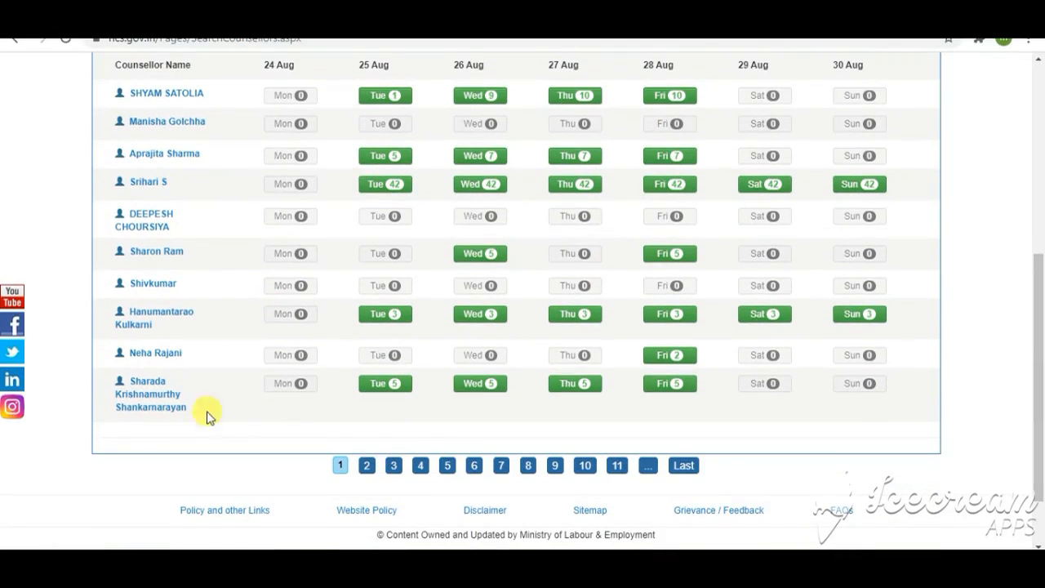
scroll(642, 385, up, 3)
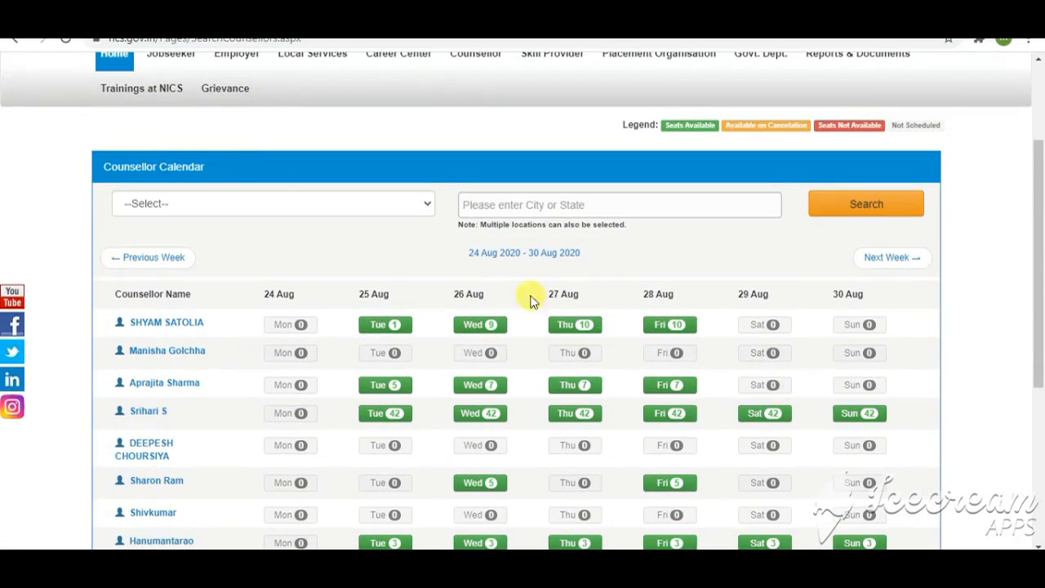
scroll(205, 173, up, 2)
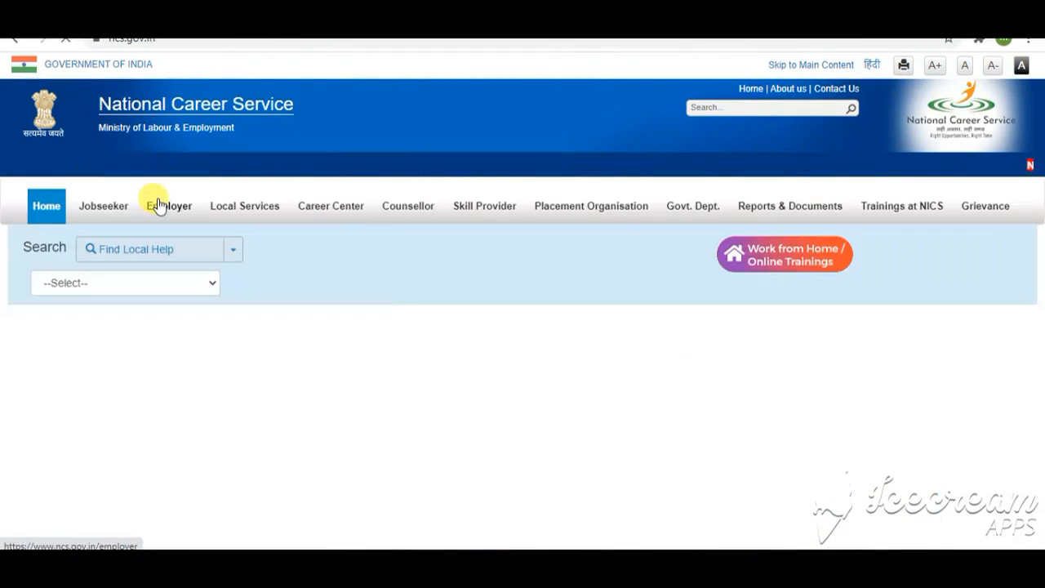
scroll(871, 296, down, 3)
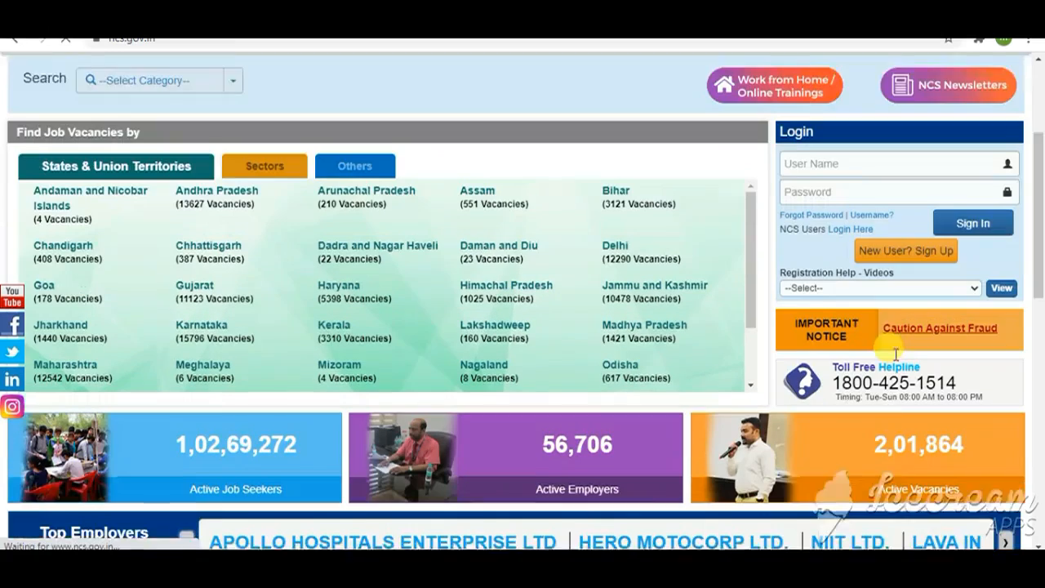
scroll(735, 245, up, 2)
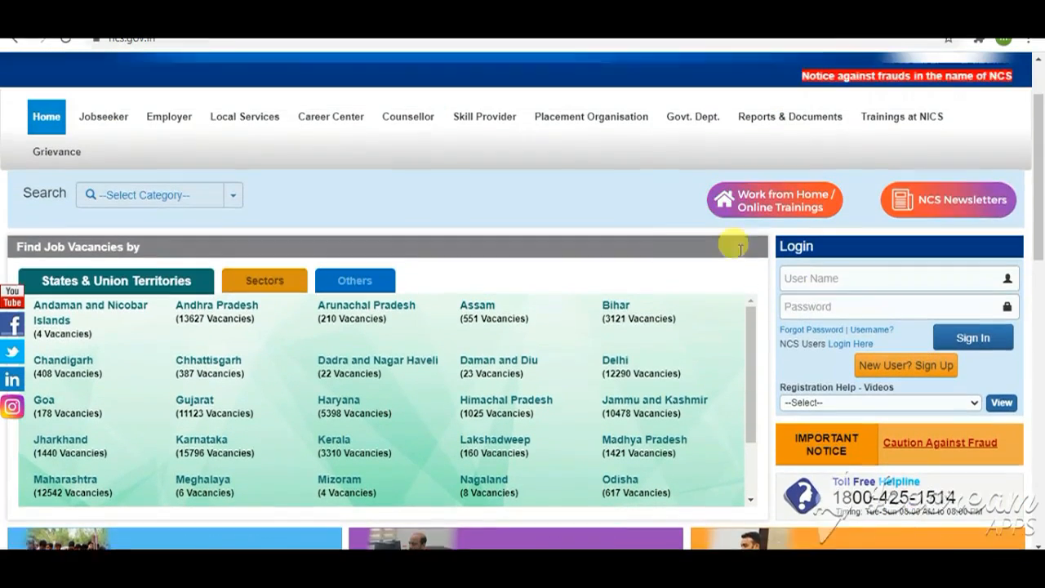
Open the new-user registration form and review the Register As options, keeping Jobseeker selected
click(99, 137)
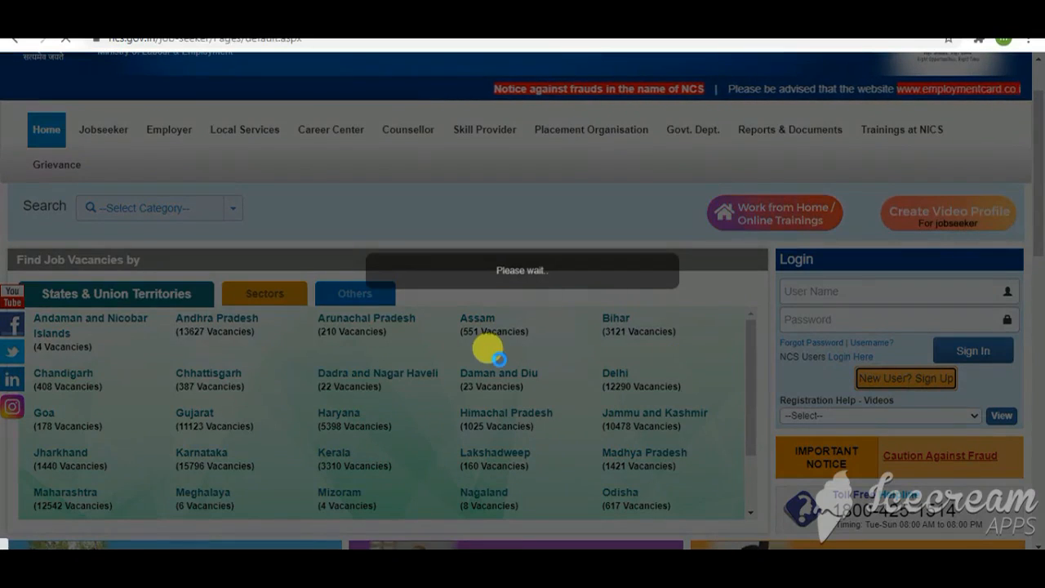
scroll(457, 343, down, 3)
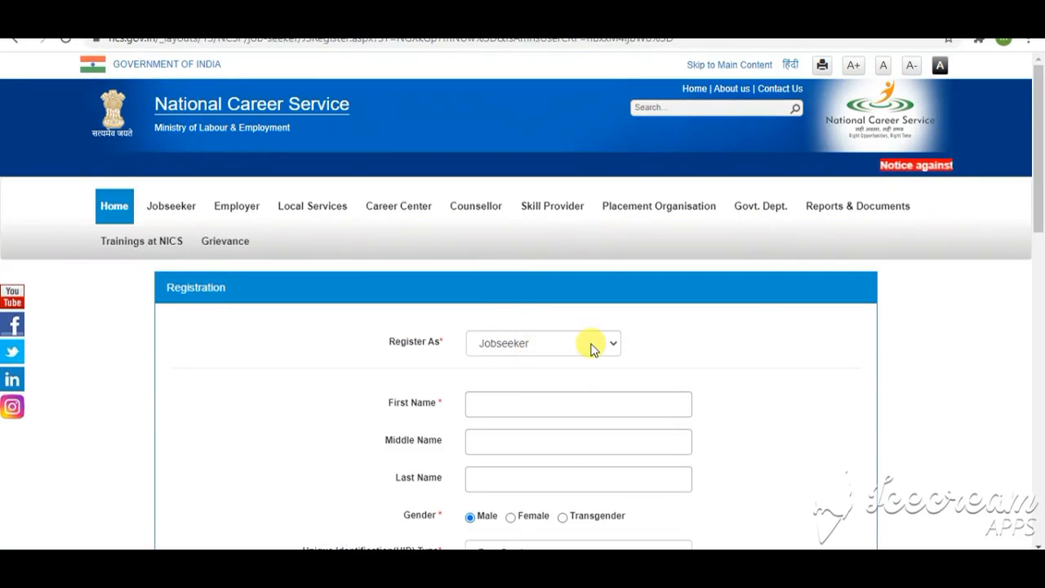
scroll(619, 346, down, 3)
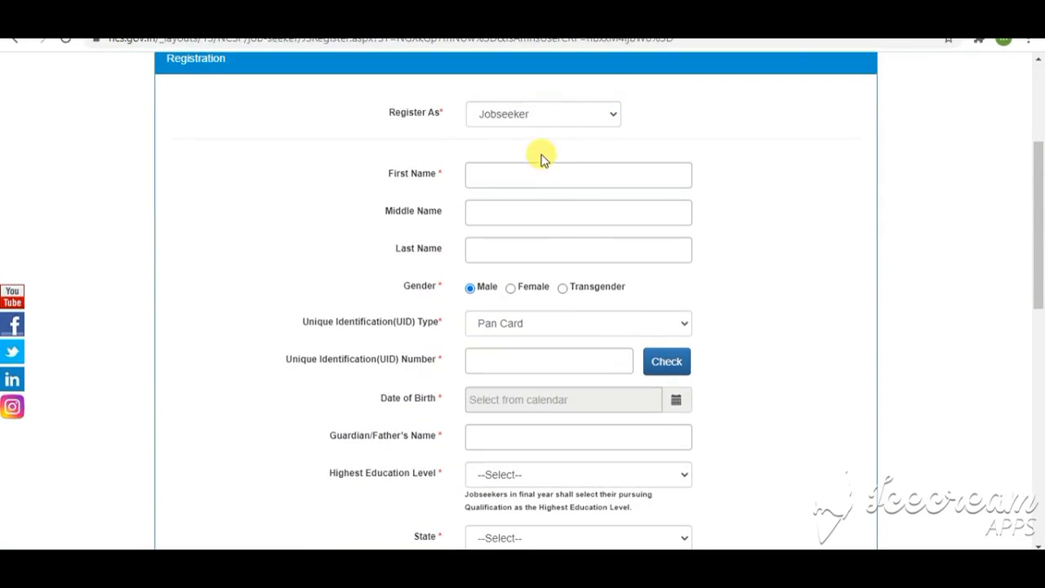
click(571, 109)
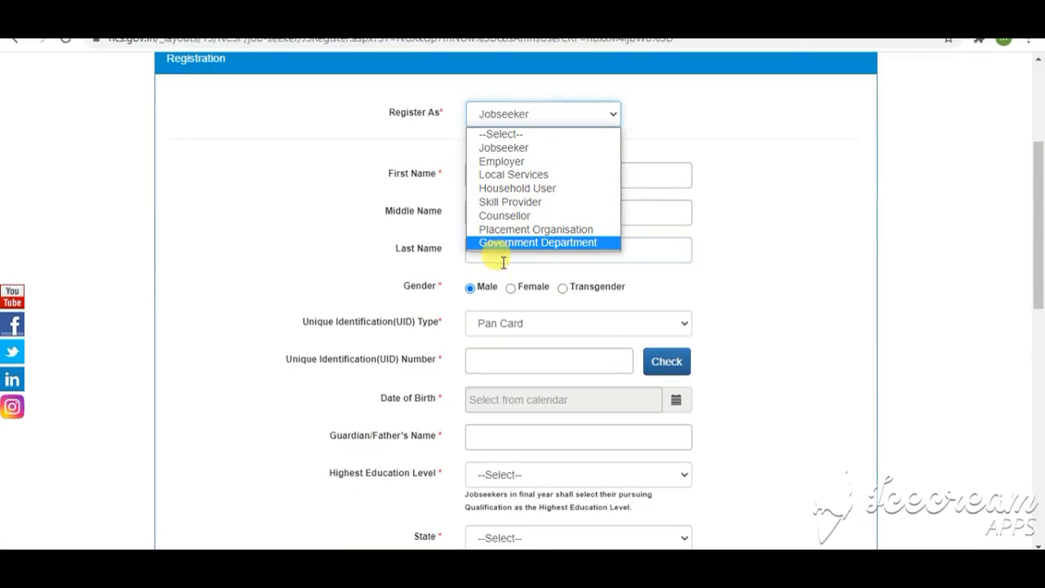
click(276, 230)
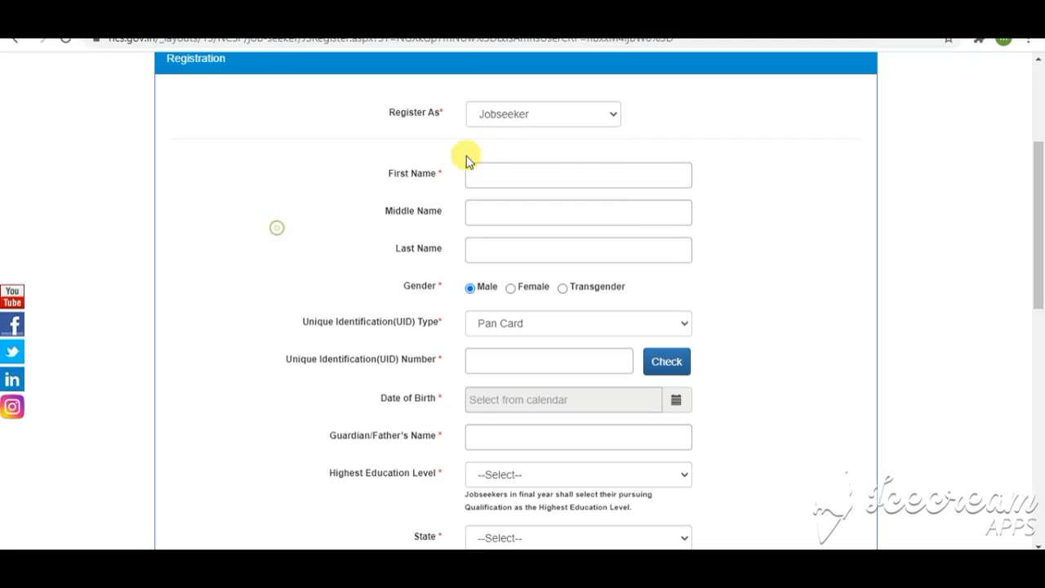
click(584, 185)
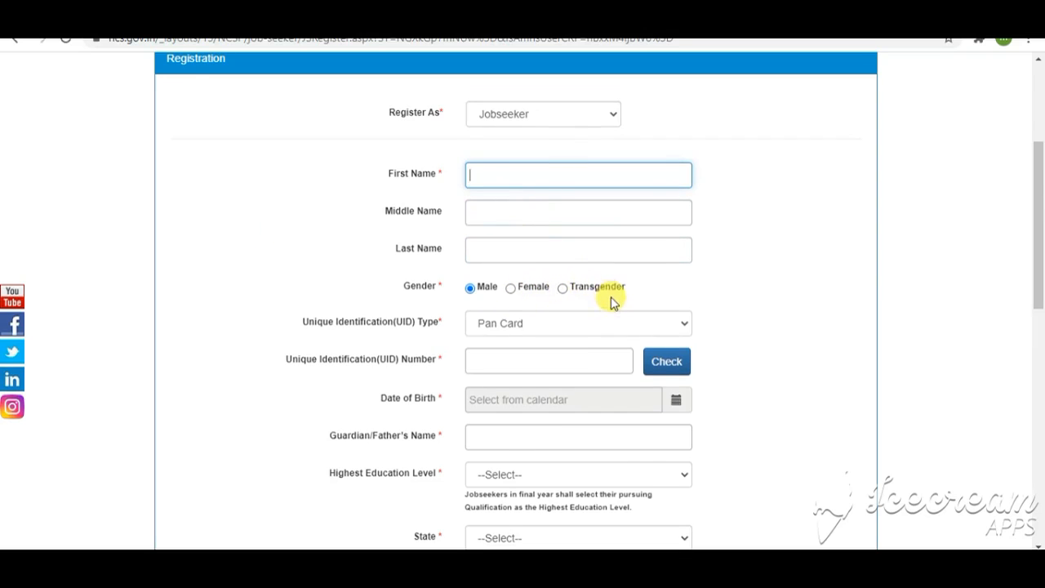
Switch the Unique Identification type to Aadhaar Card and back to Pan Card
scroll(611, 297, down, 2)
click(583, 176)
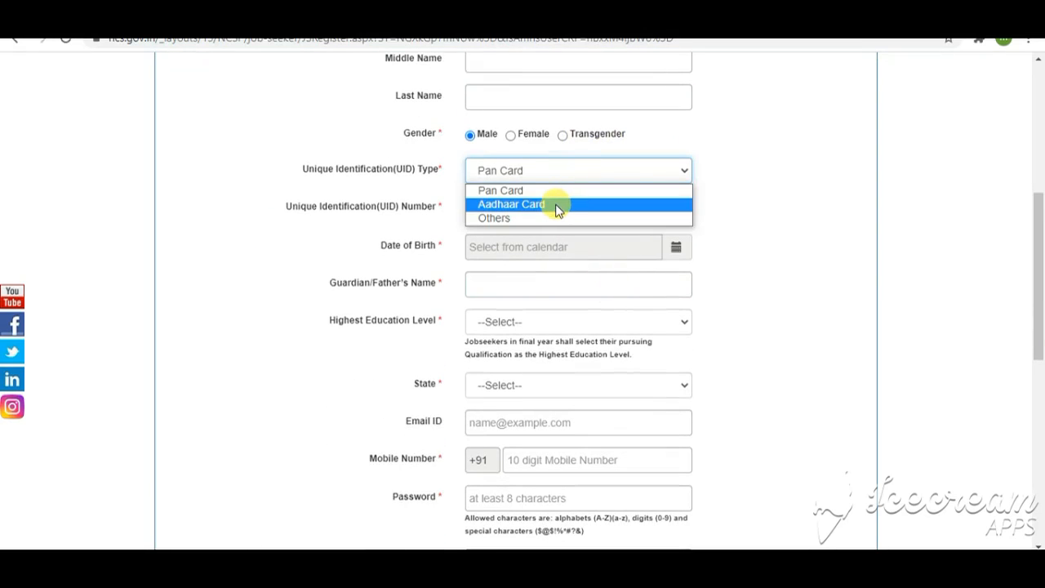
click(514, 203)
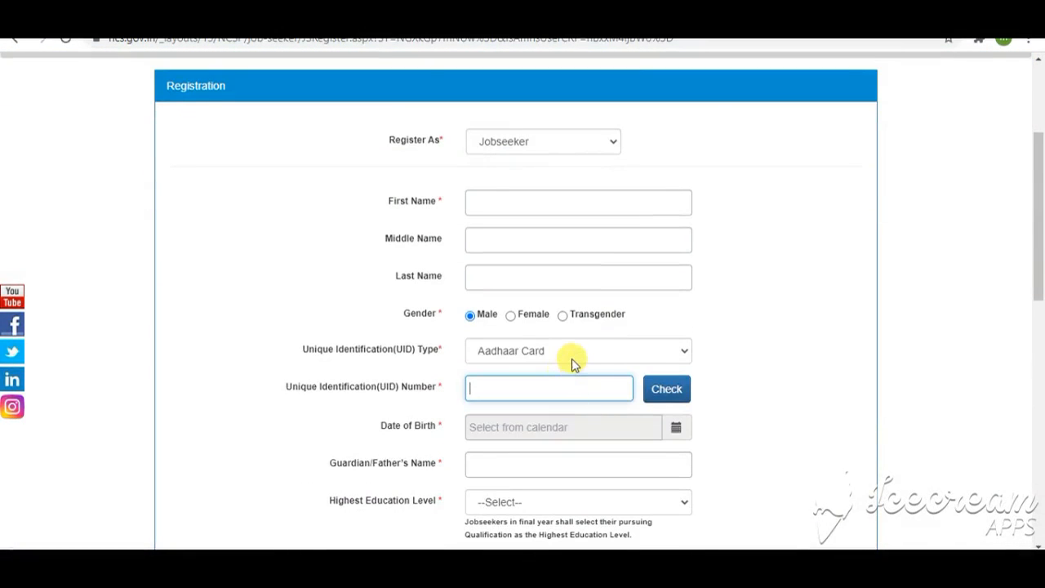
click(572, 358)
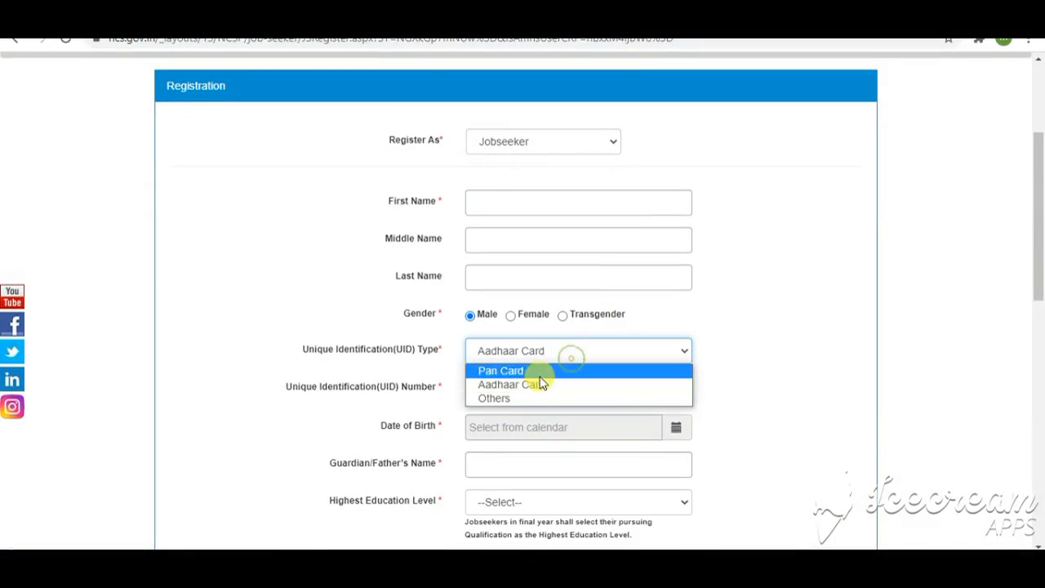
click(538, 369)
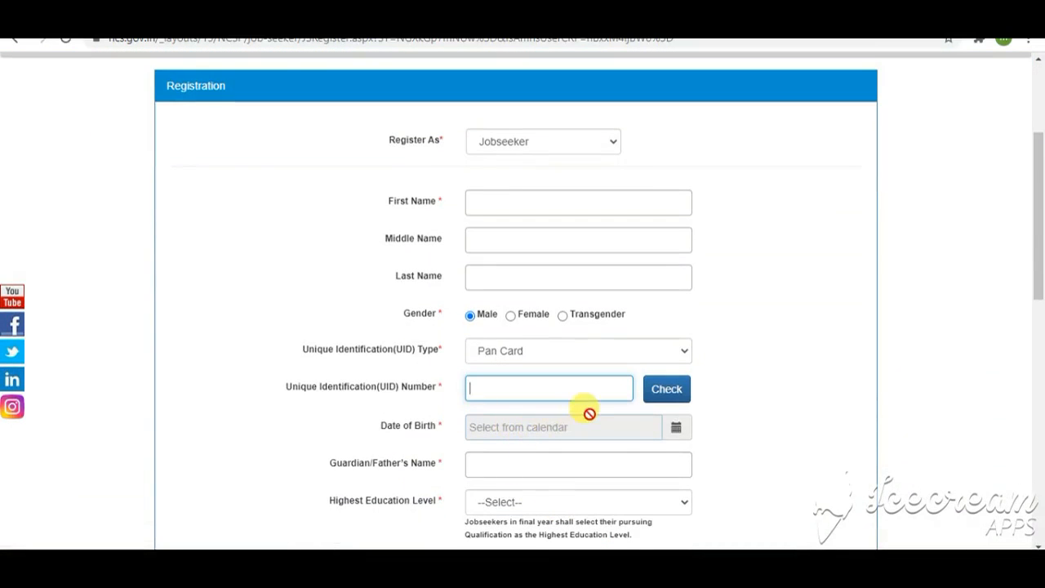
Try Graduate, PG Diploma and Post Graduate in turn as the Highest Education Level
scroll(588, 413, down, 2)
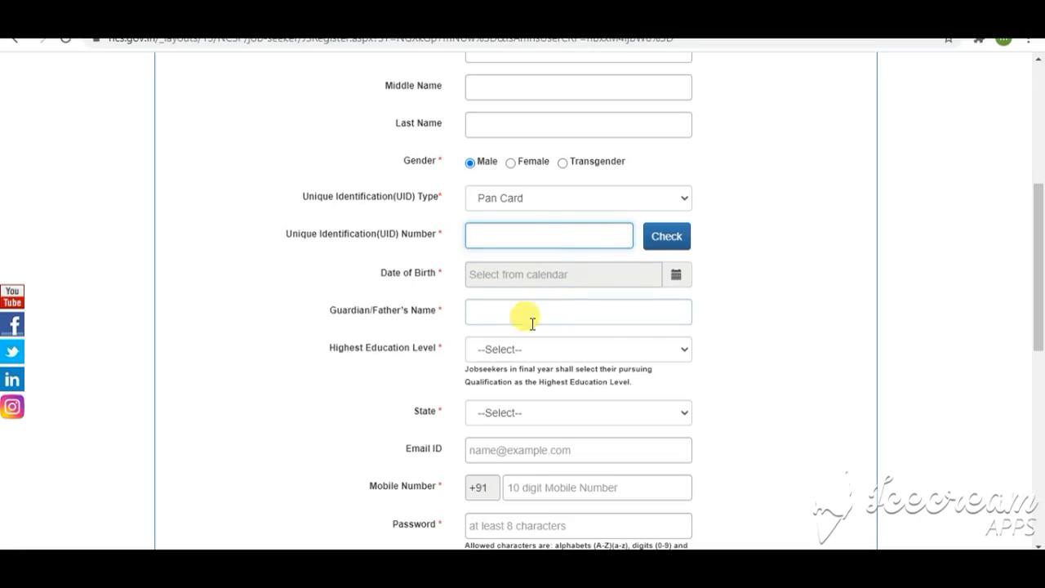
click(483, 357)
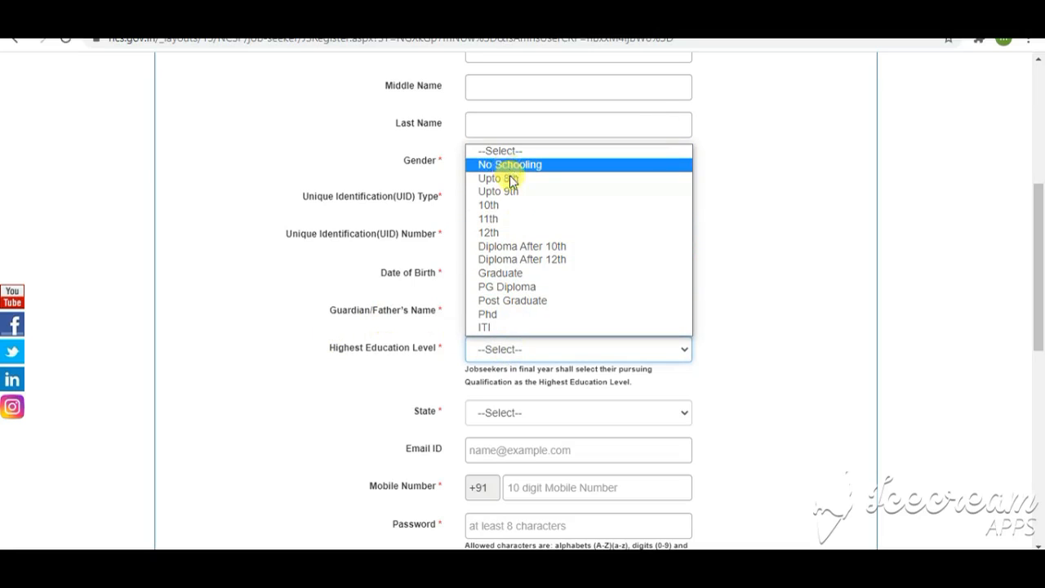
click(521, 275)
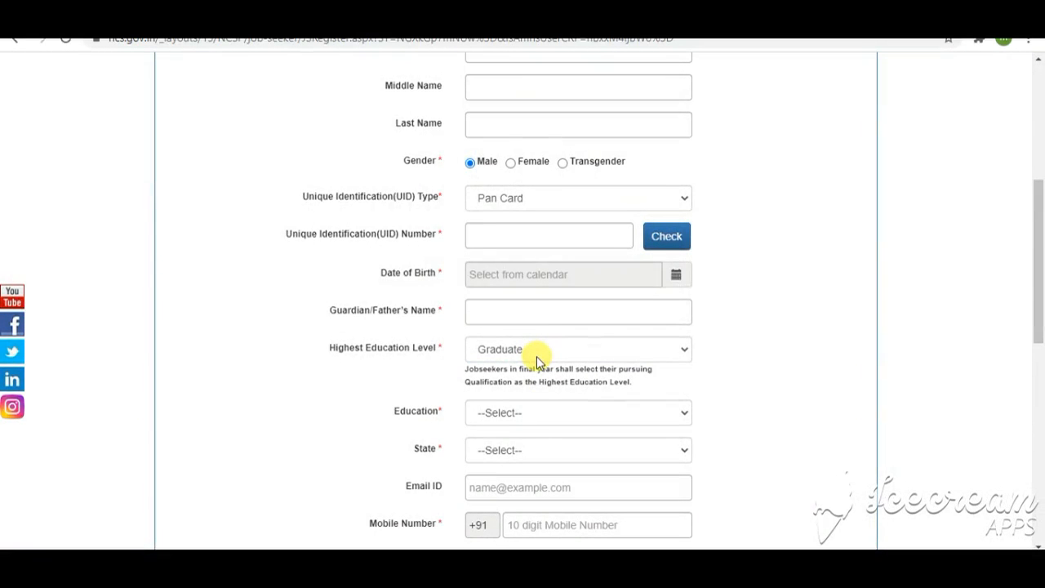
click(537, 355)
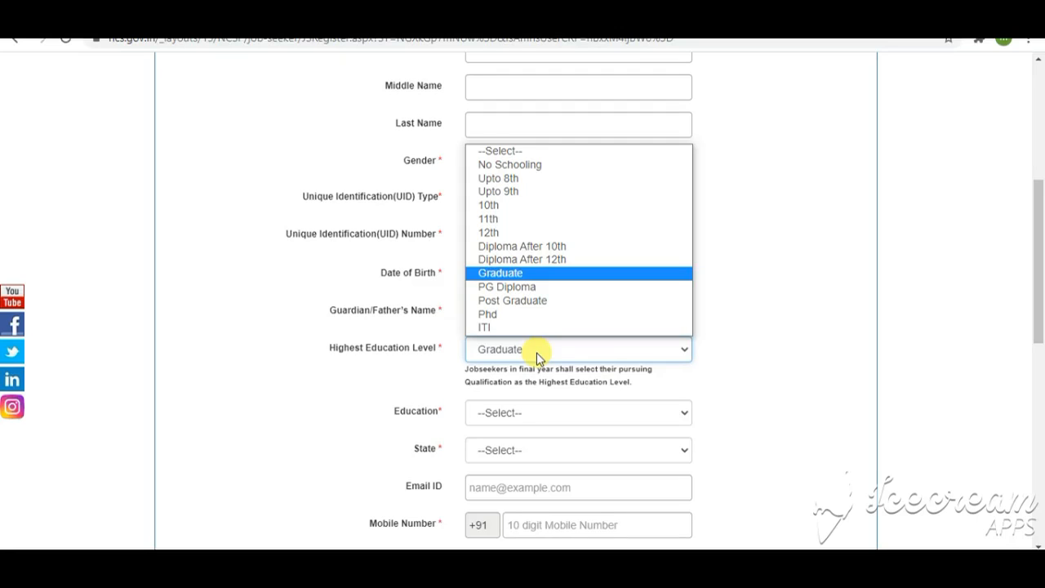
click(515, 288)
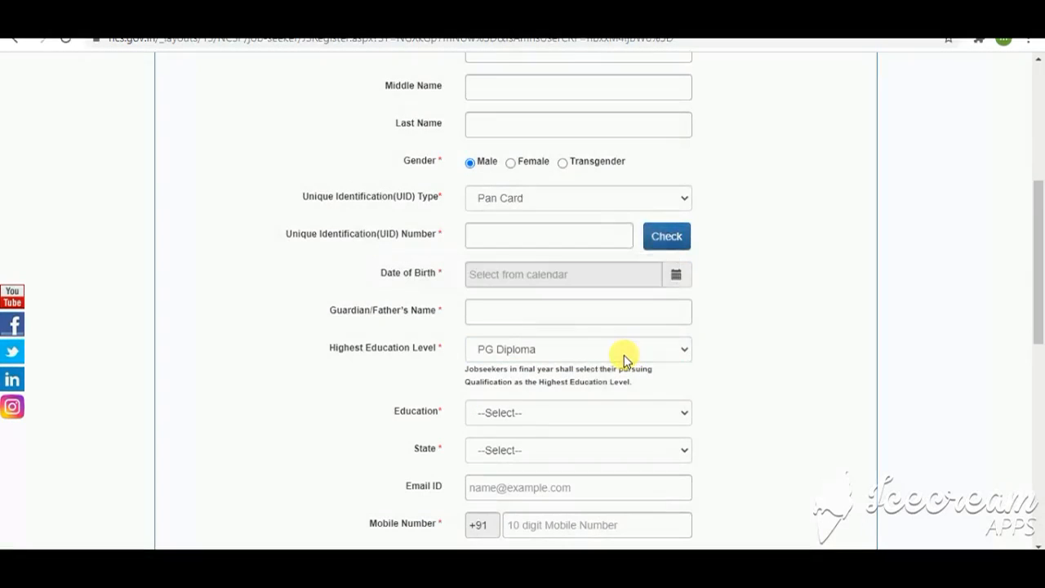
click(619, 351)
click(546, 301)
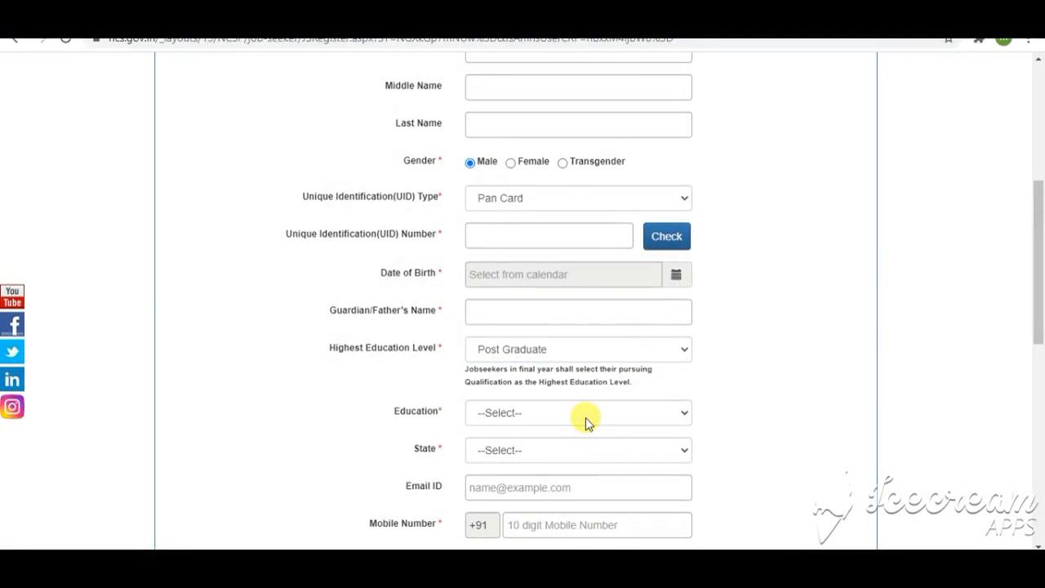
Examine the Education choices offered for Post Graduate and the list of highest education levels without choosing a new entry
click(586, 417)
scroll(535, 347, down, 1)
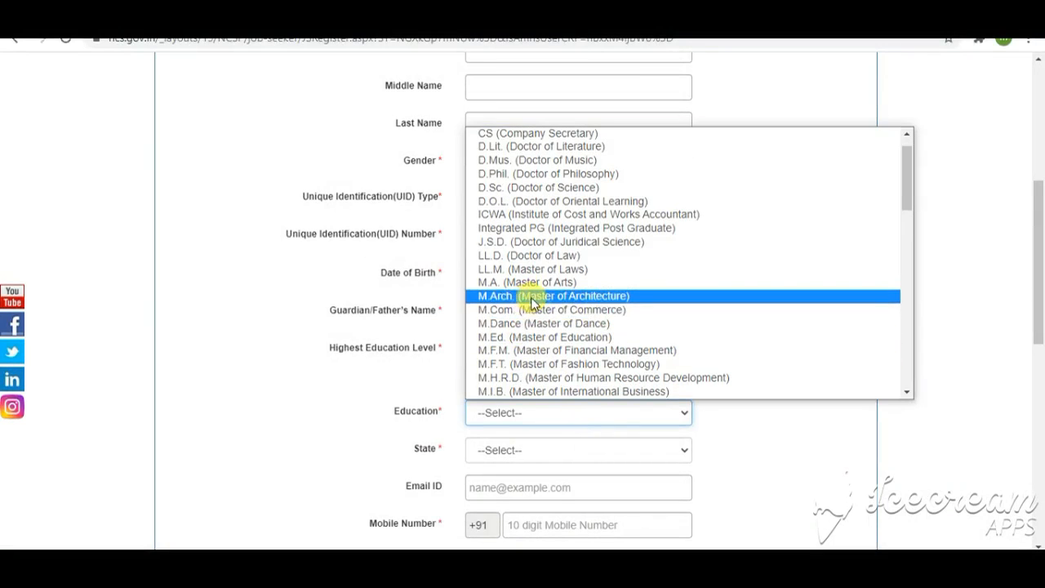
scroll(530, 297, down, 5)
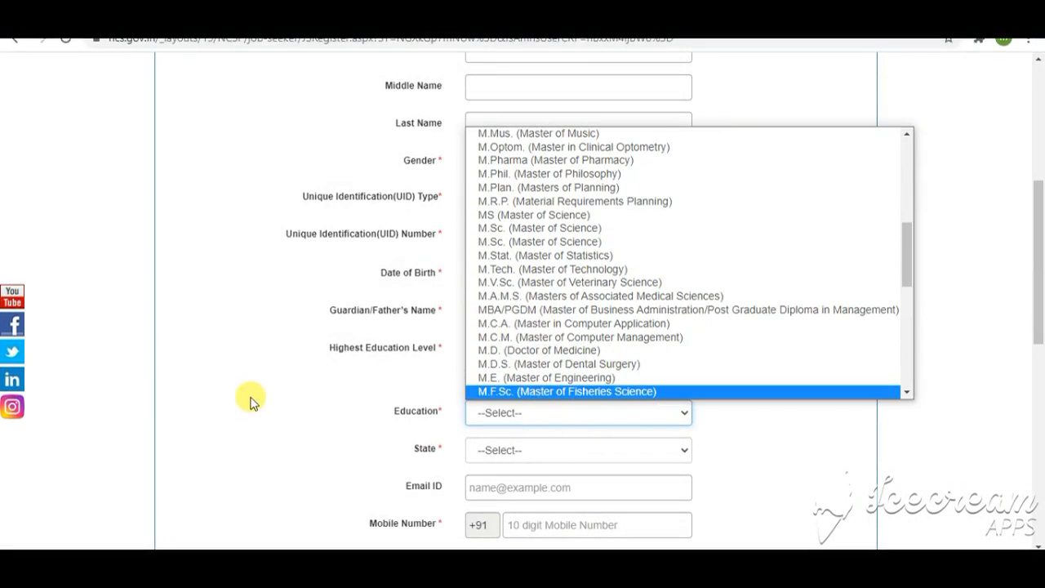
click(274, 400)
click(561, 348)
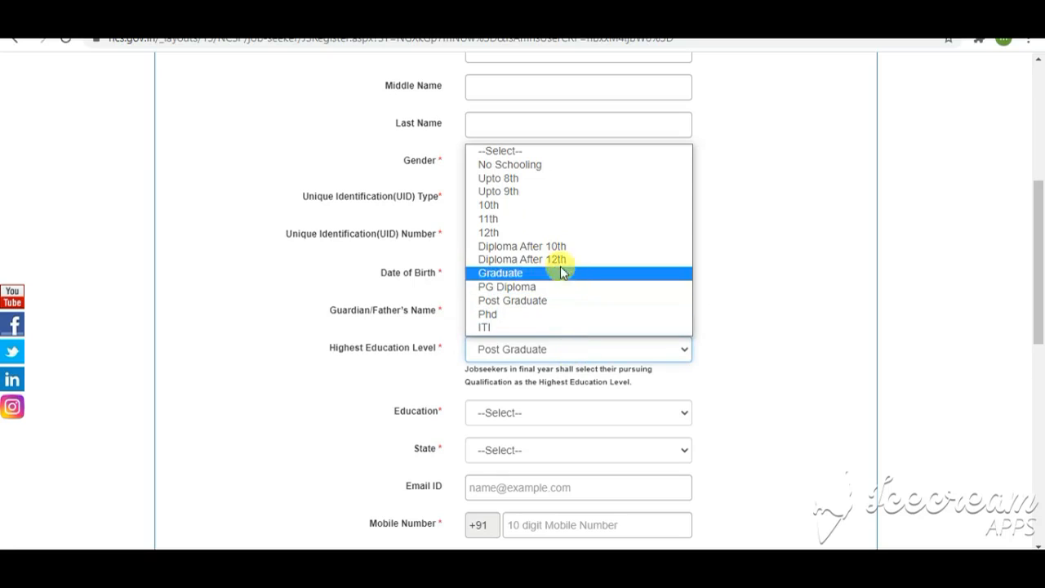
click(535, 414)
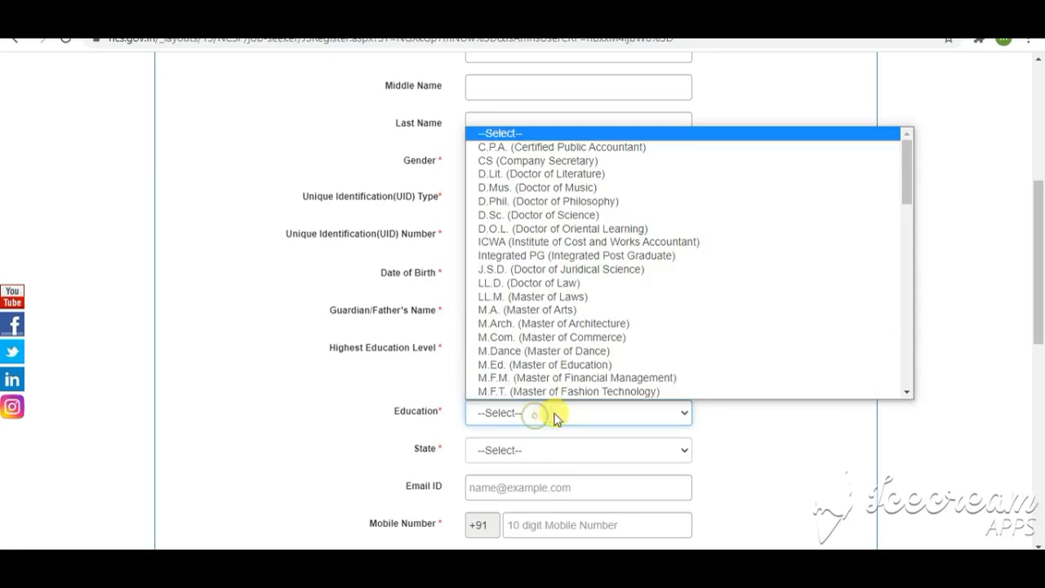
scroll(553, 366, down, 10)
scroll(543, 355, down, 4)
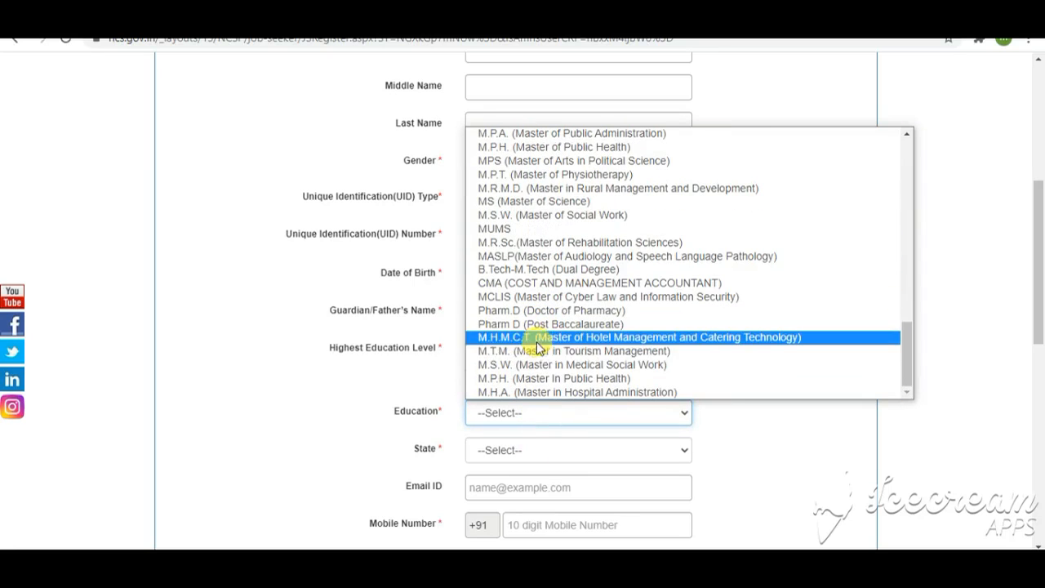
scroll(543, 382, up, 10)
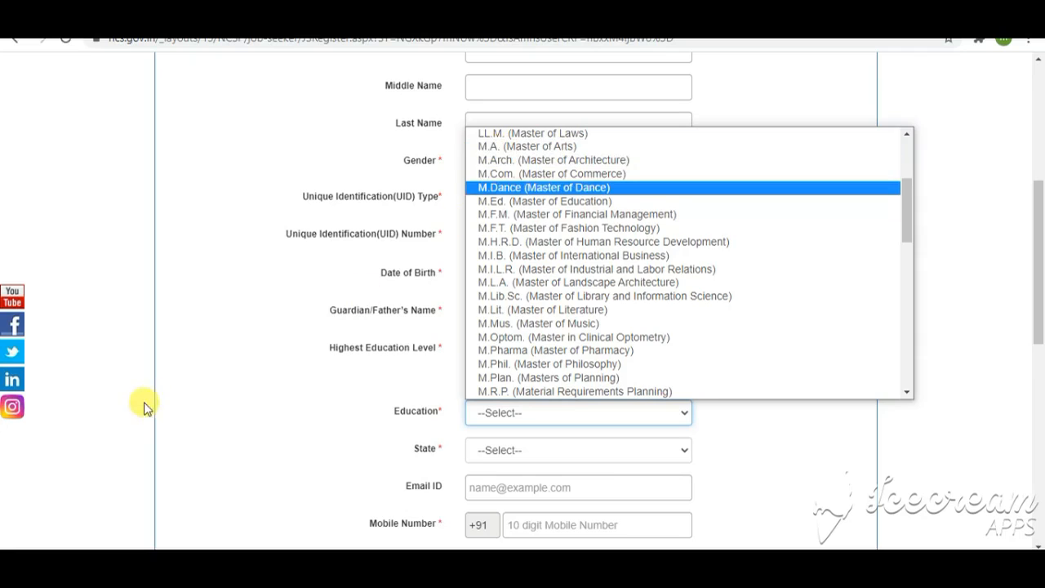
click(178, 431)
click(509, 350)
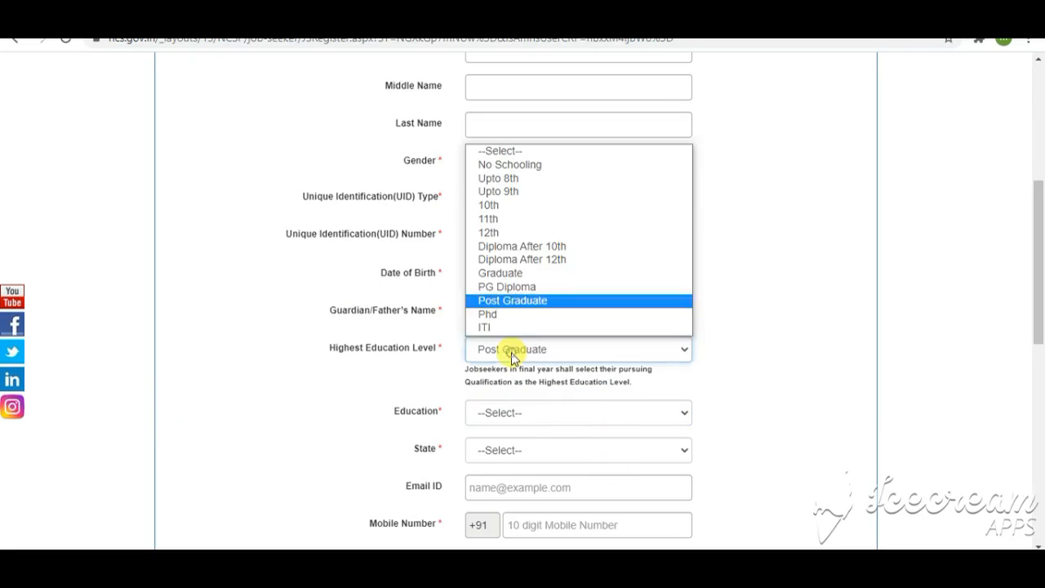
click(556, 349)
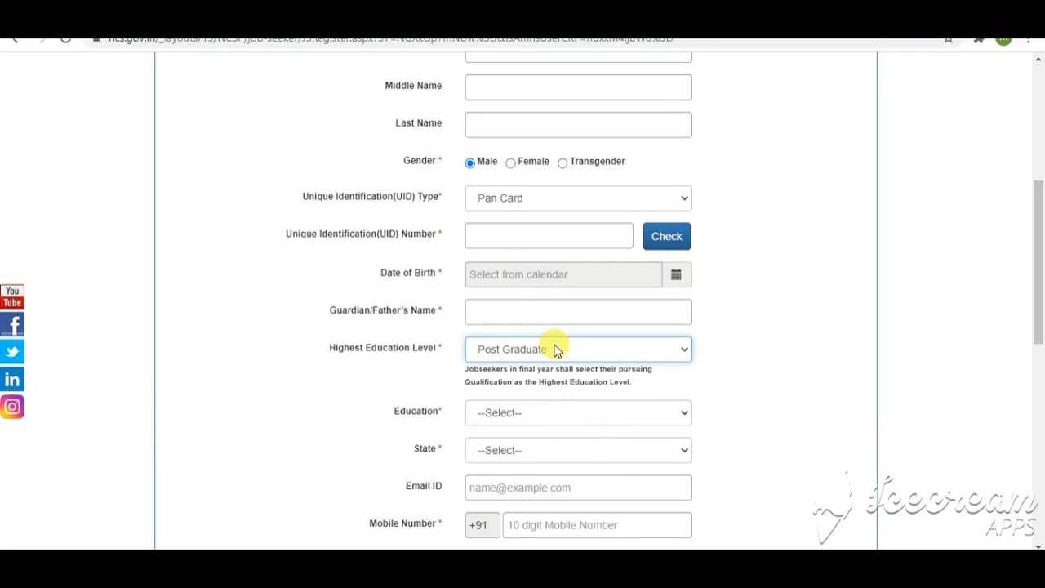
Set the Highest Education Level to Graduate and the Education to B.Ed (Bachelor of Education)
click(570, 352)
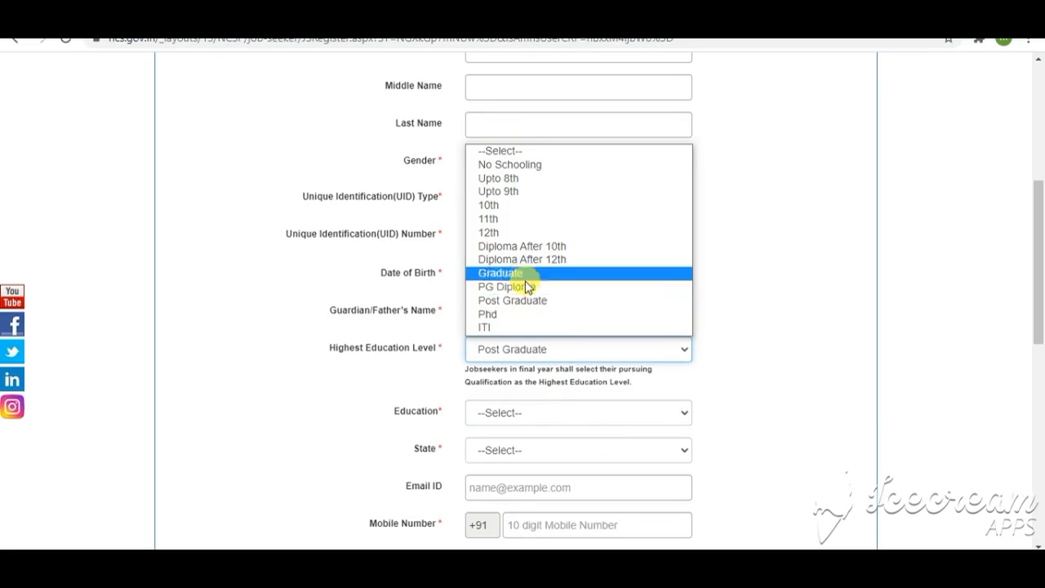
click(522, 273)
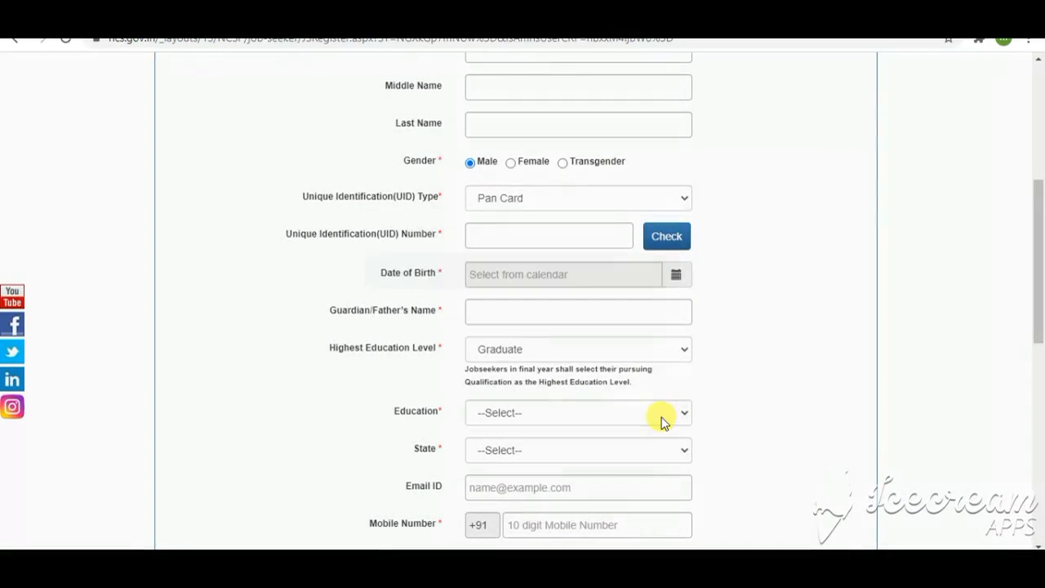
click(657, 418)
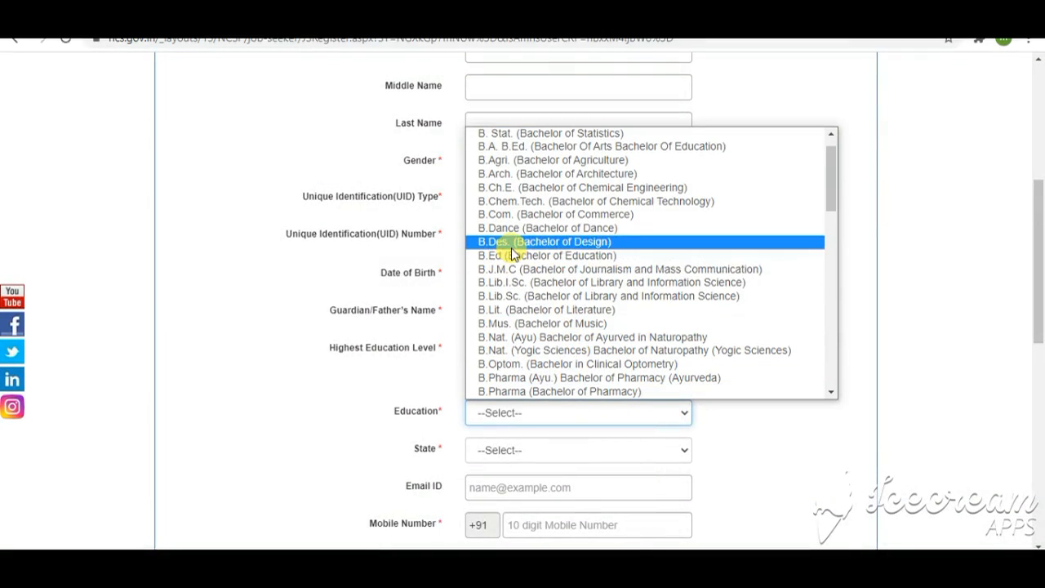
click(509, 260)
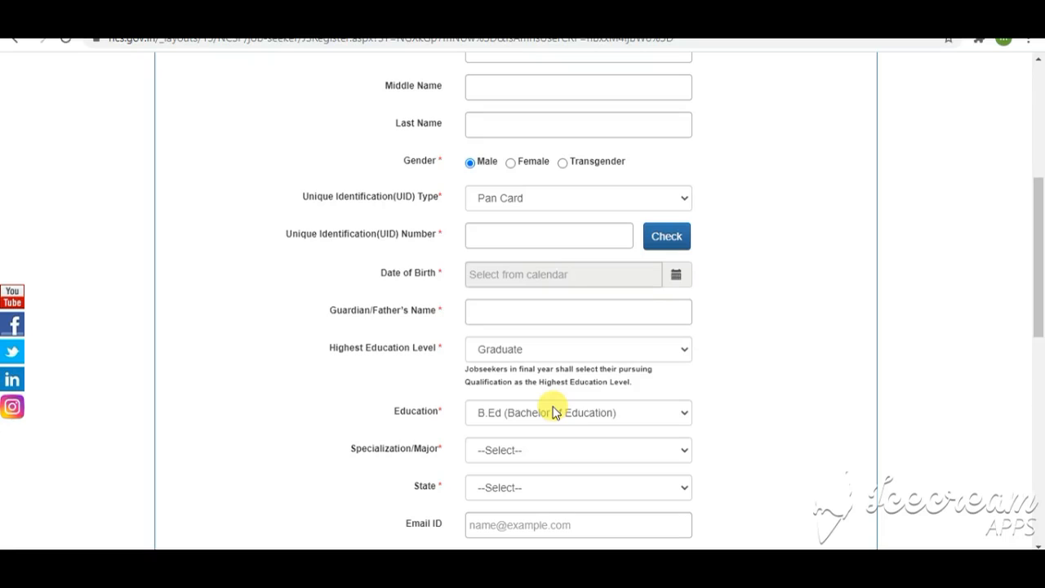
Set the Specialization/Major to Social Science and go to the Board/University field
scroll(610, 347, down, 2)
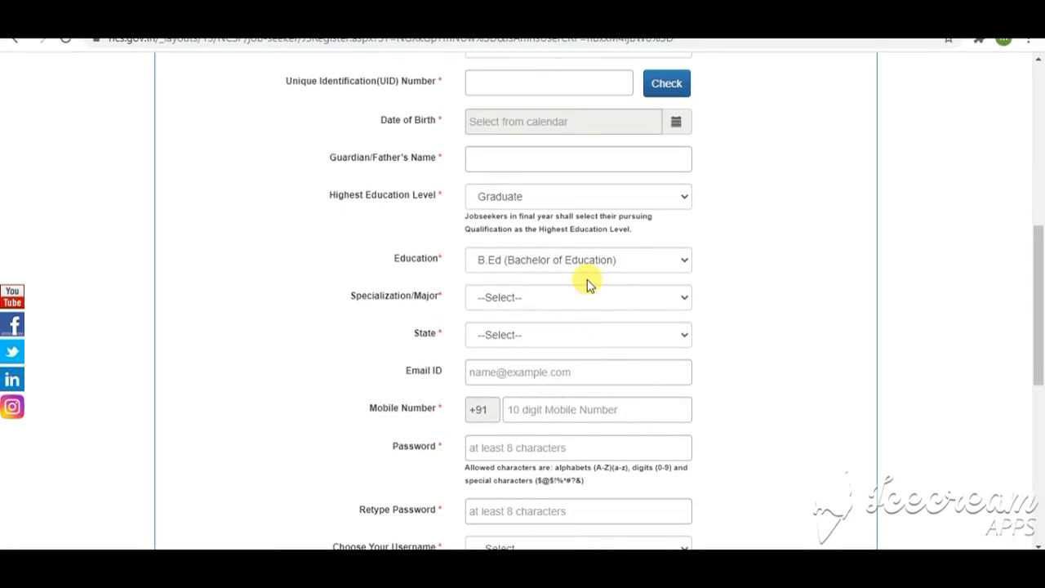
click(618, 298)
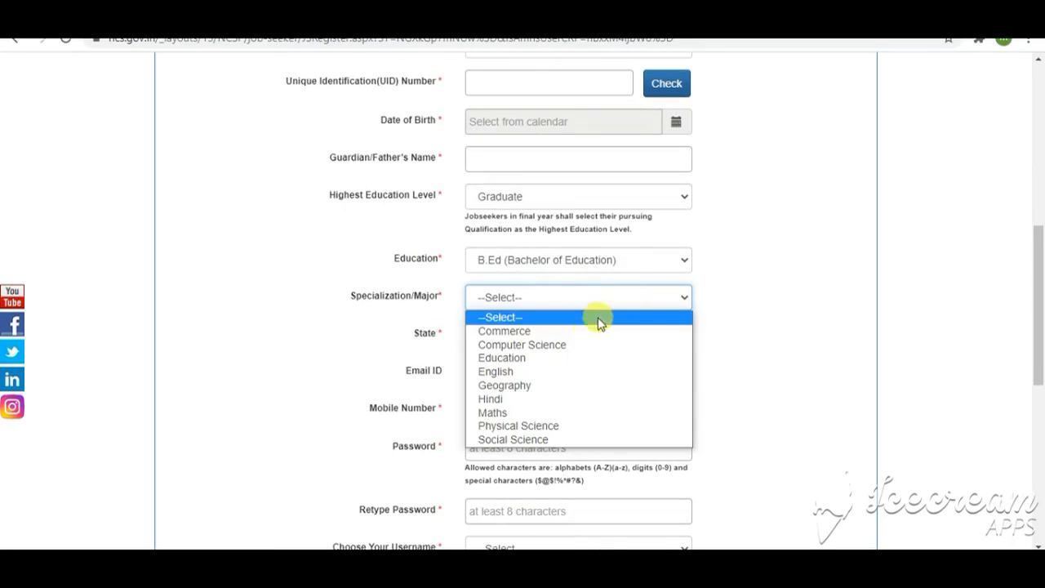
click(568, 440)
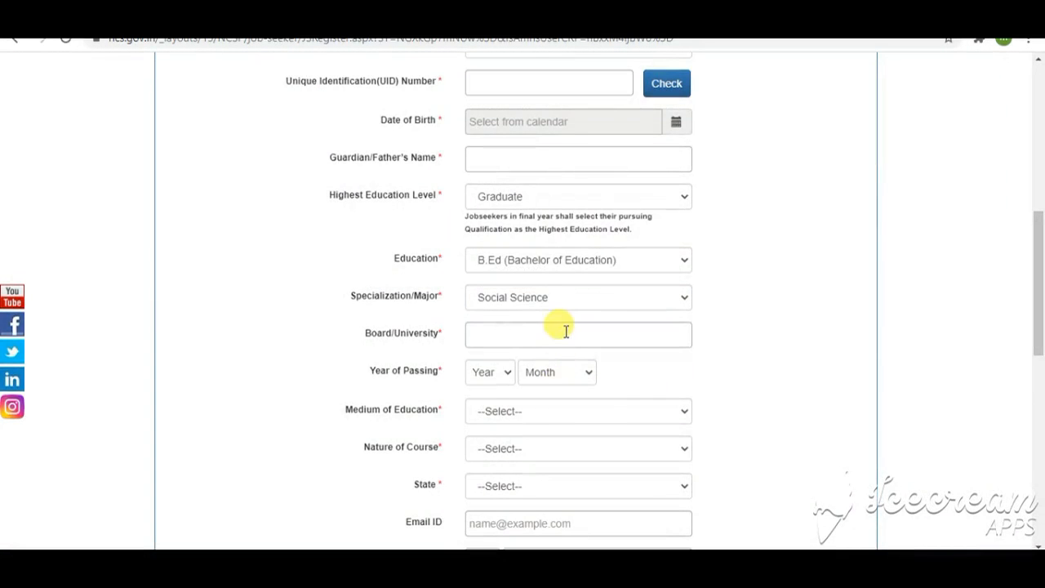
click(566, 330)
scroll(637, 400, down, 3)
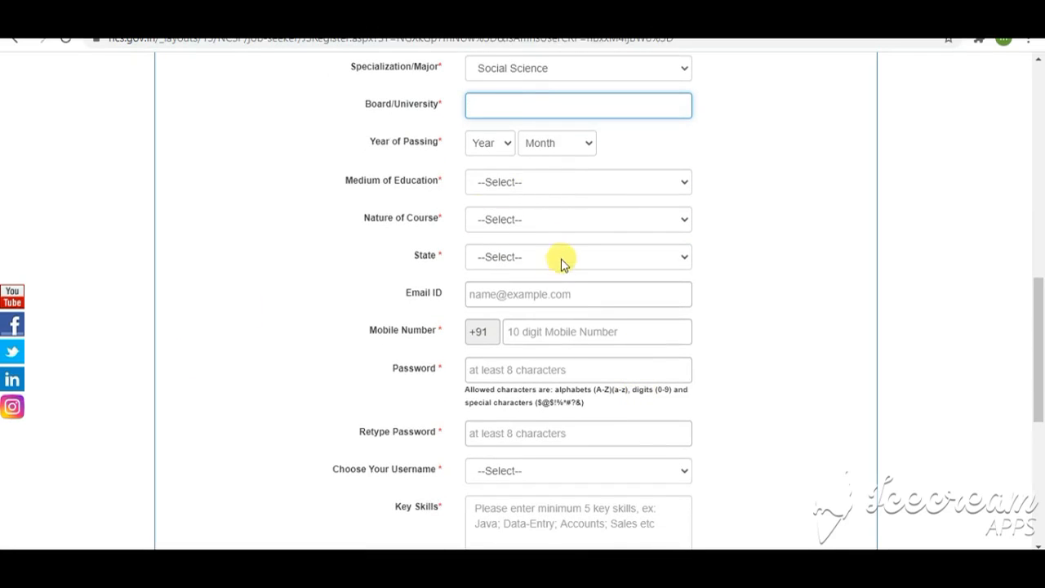
Set the State to Uttar Pradesh and the District to Agra in the registration form
click(570, 258)
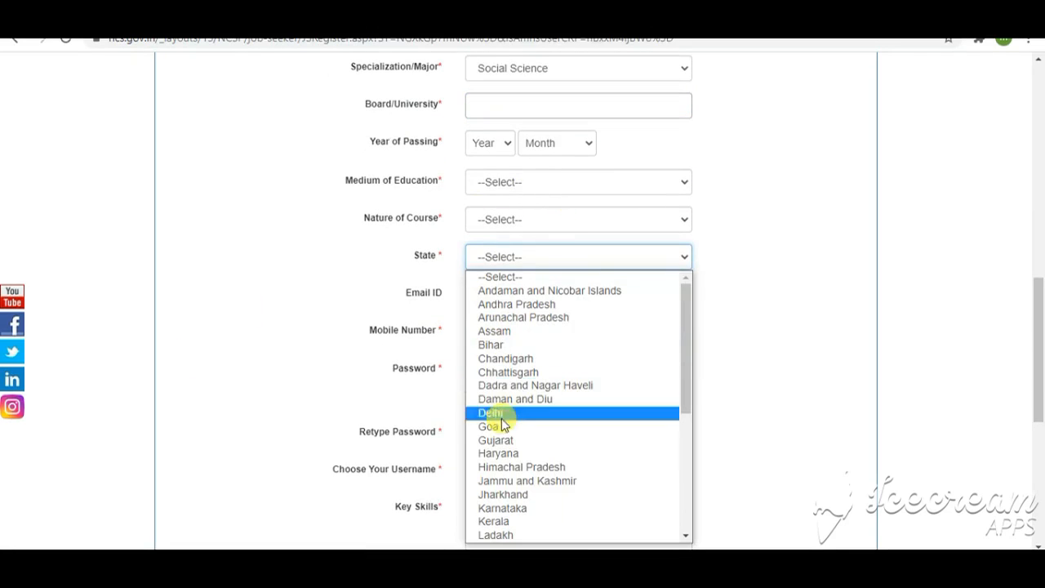
scroll(533, 515, down, 5)
click(535, 506)
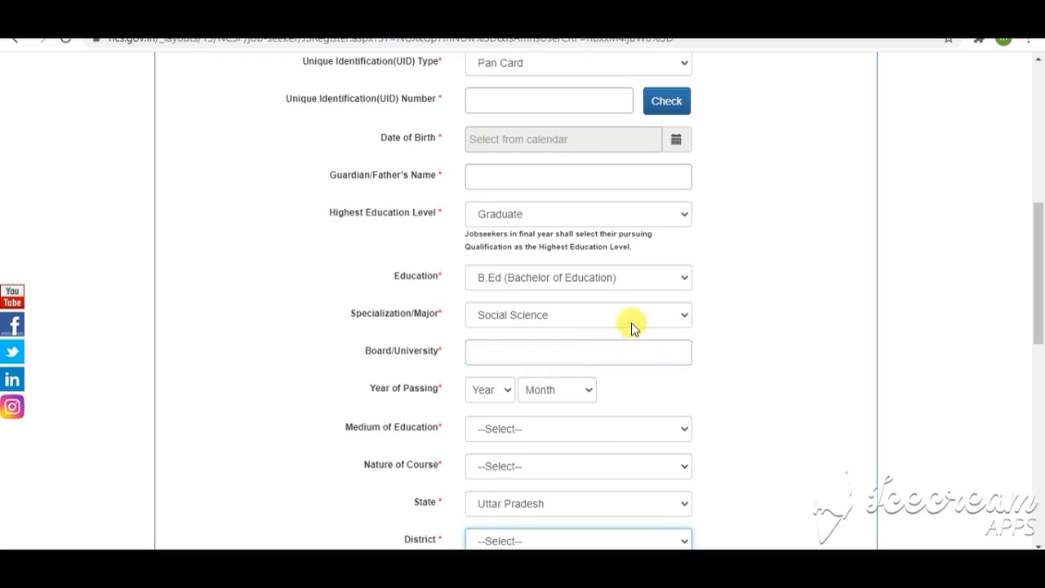
scroll(630, 375, down, 2)
click(612, 391)
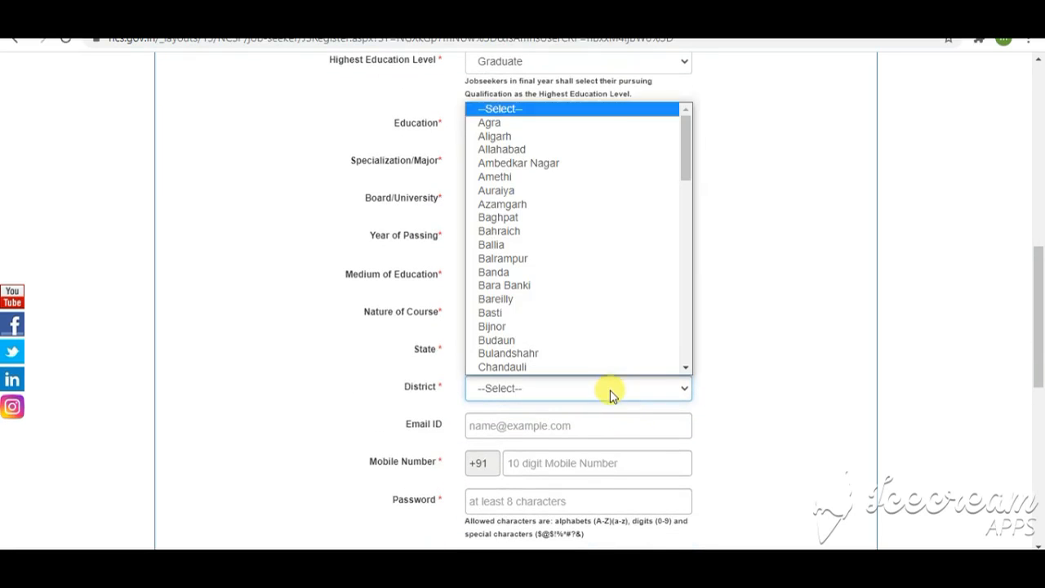
click(495, 125)
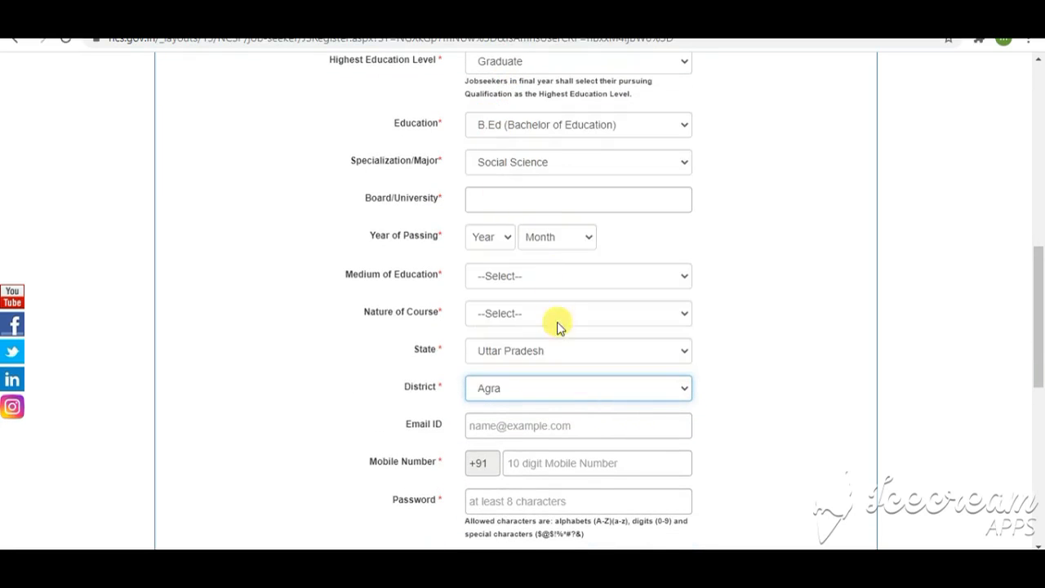
Search the Board/University field for "daya" and choose Dayalbagh Educational Institute, Agra
click(637, 196)
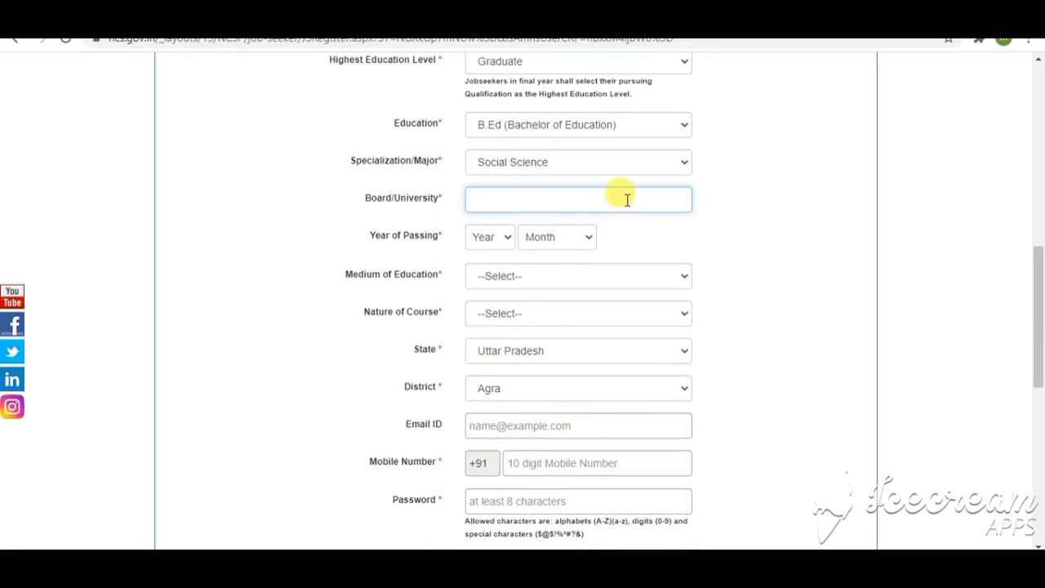
scroll(575, 204, up, 2)
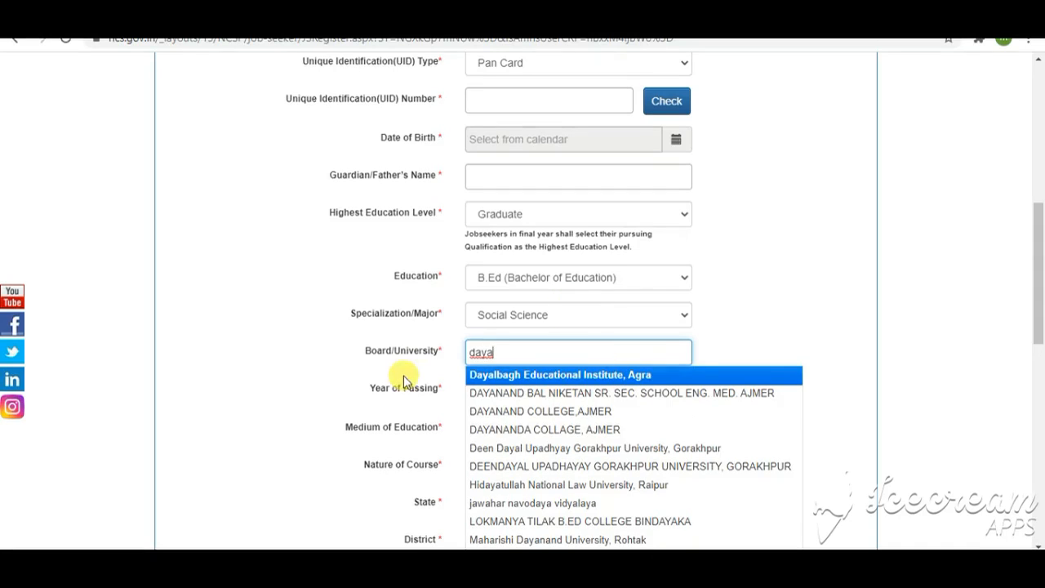
click(517, 373)
Examine the Year of Passing month choices and the Nature of Course options without choosing any
scroll(617, 381, down, 2)
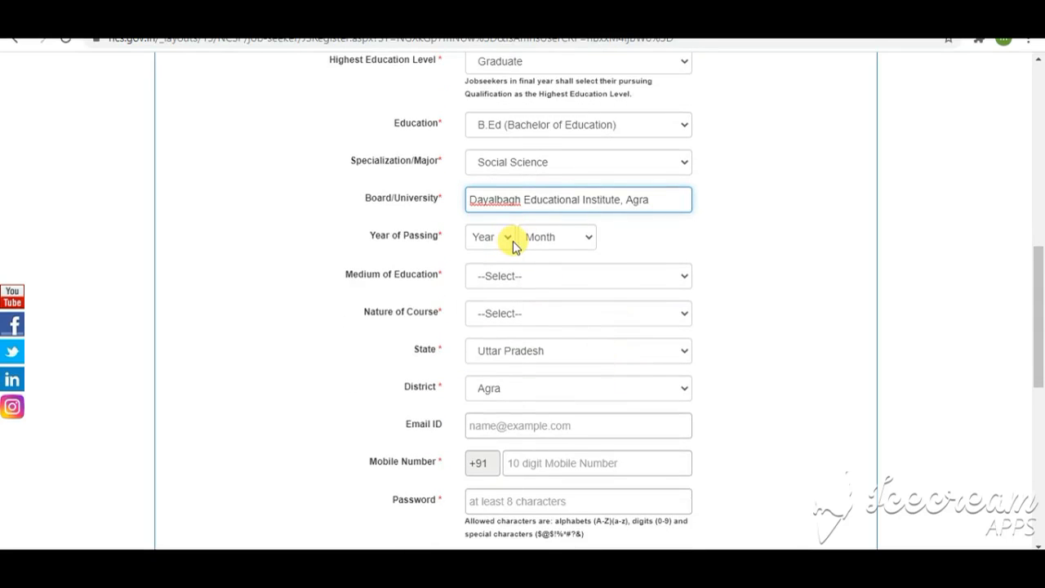
click(512, 238)
click(562, 237)
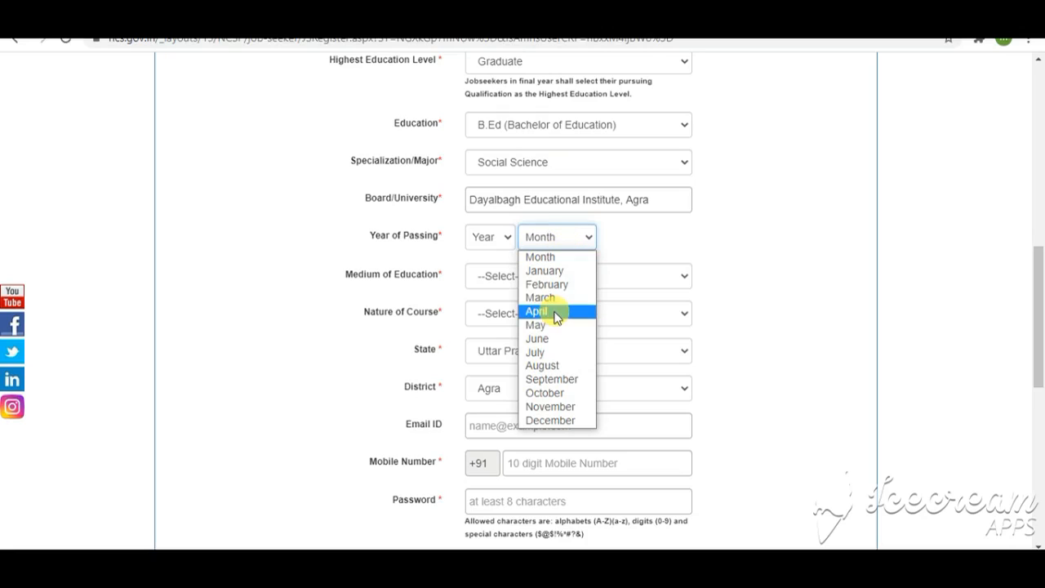
click(288, 344)
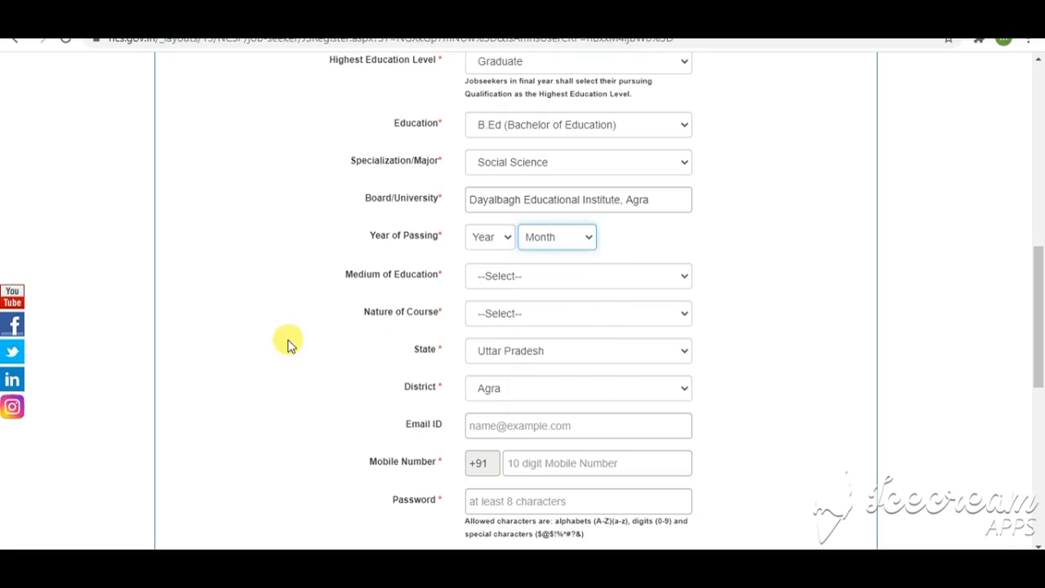
click(543, 315)
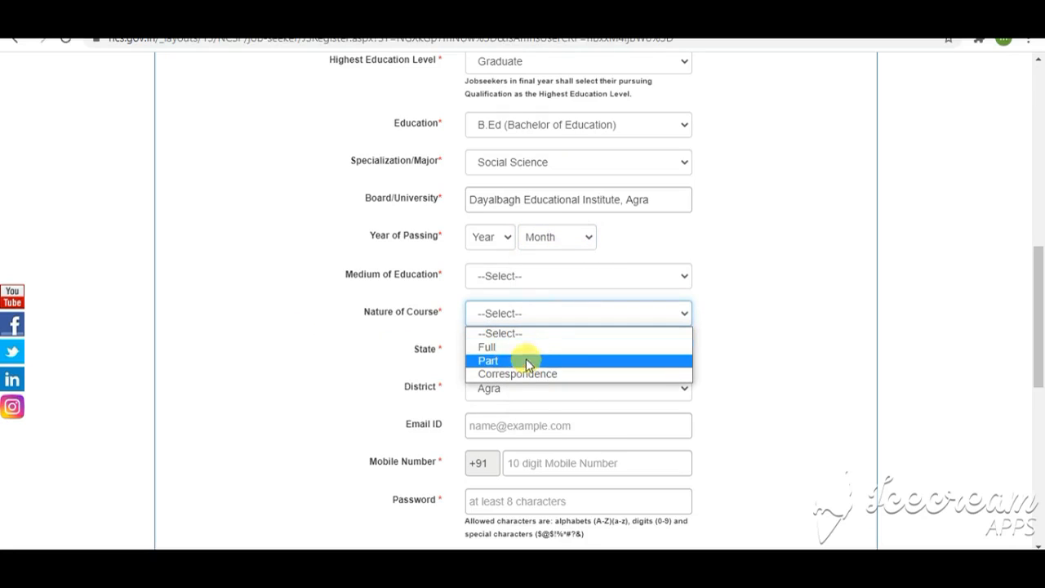
Set the Medium of Education to Hindi
click(524, 284)
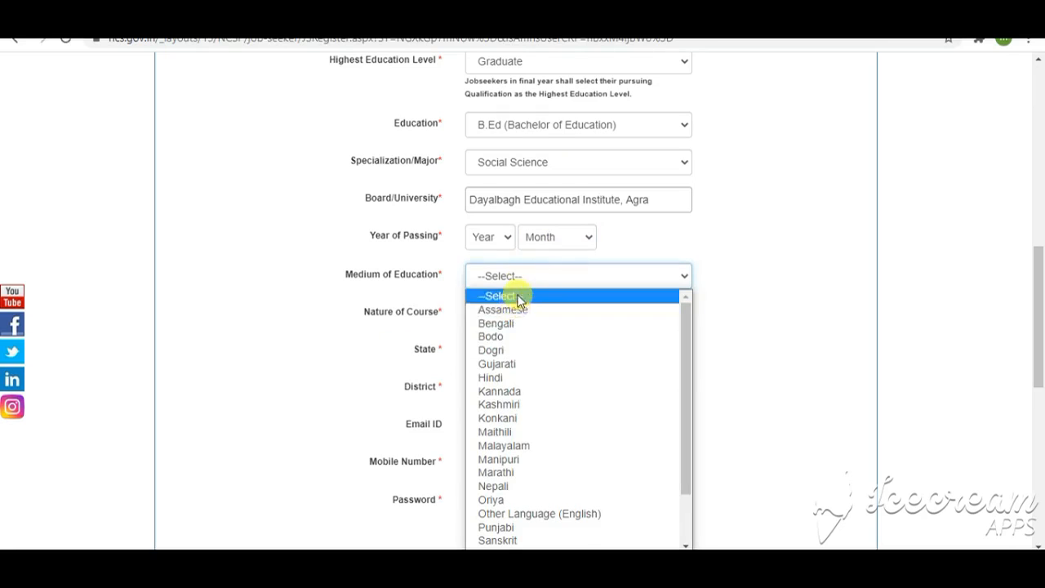
scroll(531, 382, down, 1)
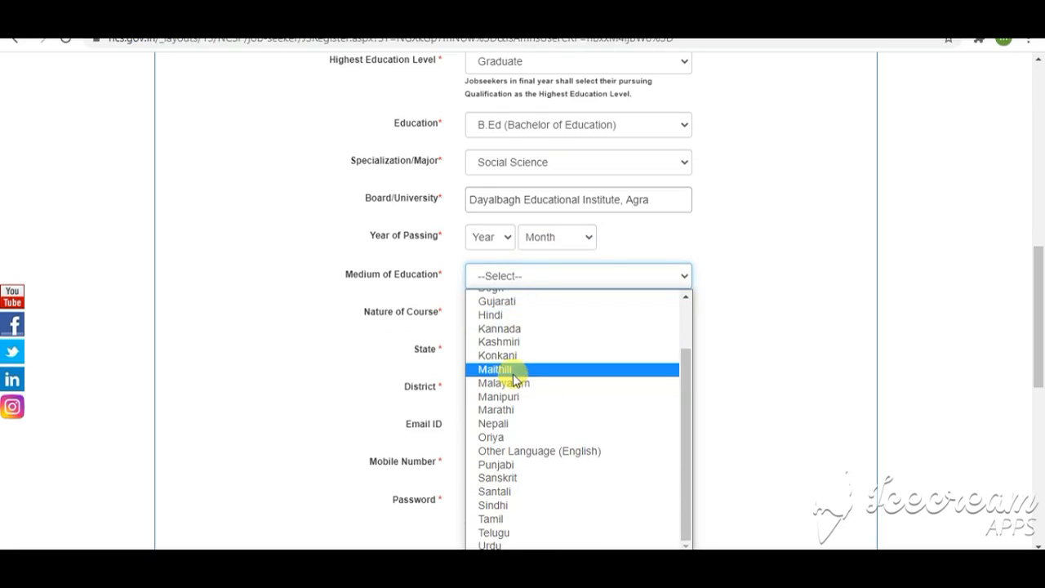
click(499, 315)
Go through the Email ID, Mobile Number, Password and Retype Password fields without filling them in
scroll(526, 321, down, 2)
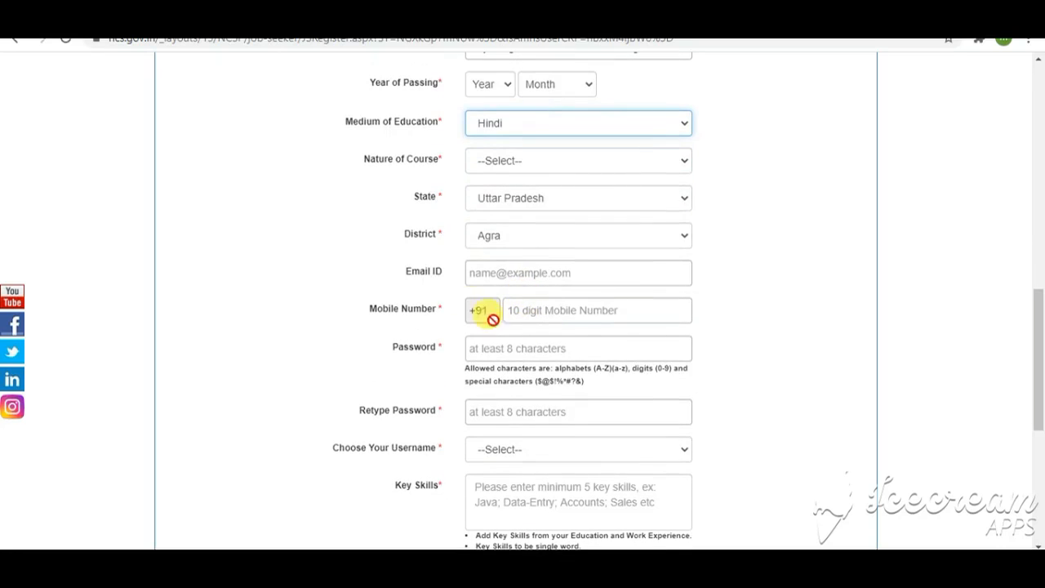
click(508, 278)
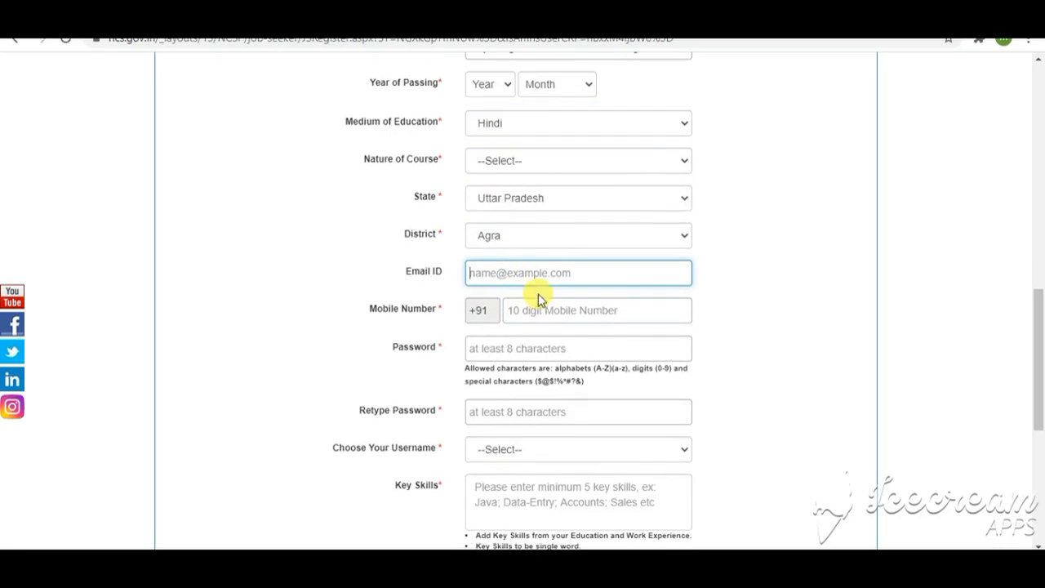
click(549, 318)
click(539, 350)
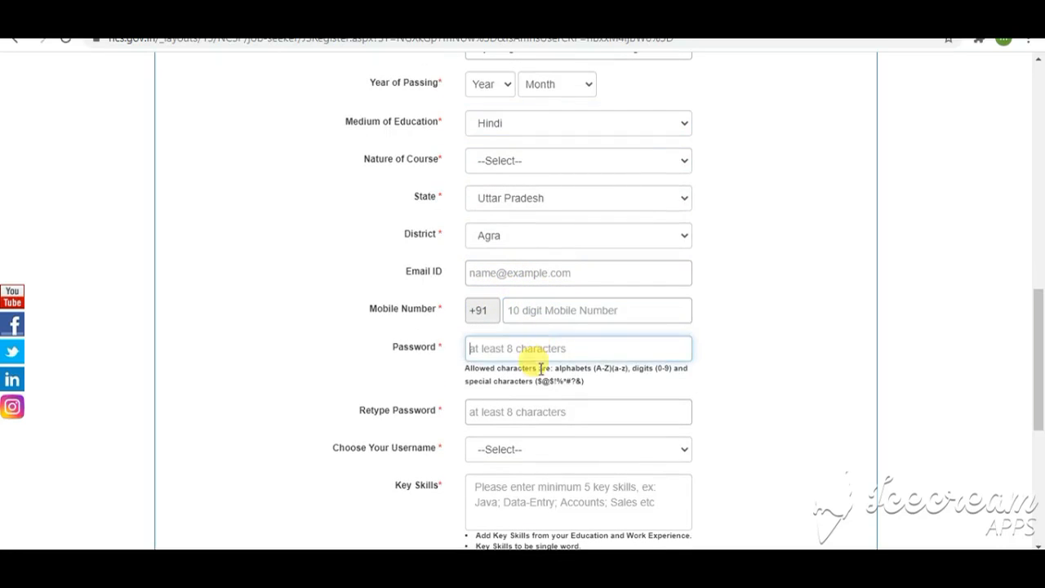
click(541, 409)
scroll(542, 405, down, 2)
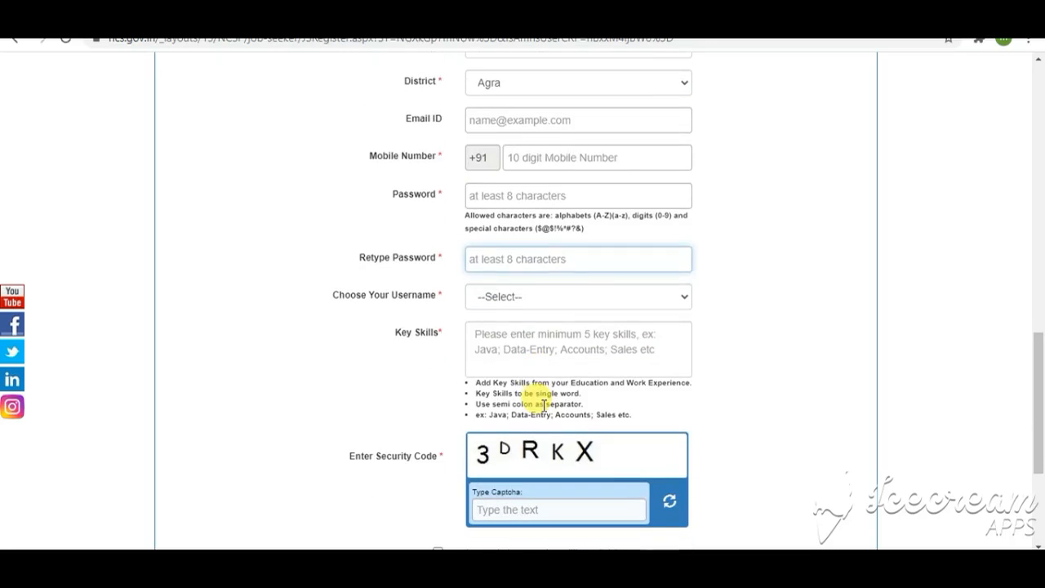
Examine the Choose Your Username options and find the Unique Identification (UID) Number field, then review the password rules
click(513, 298)
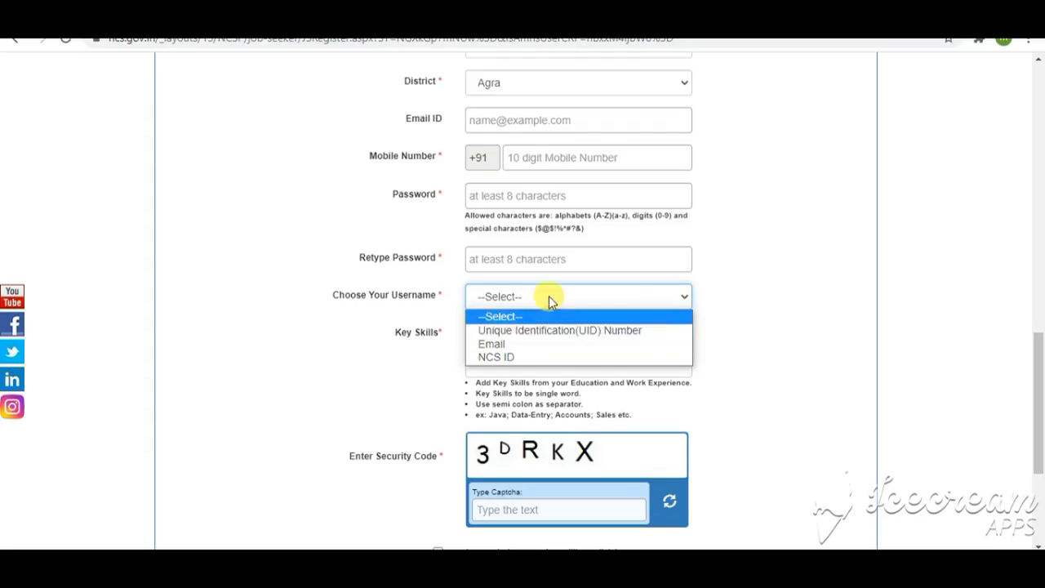
scroll(549, 295, up, 8)
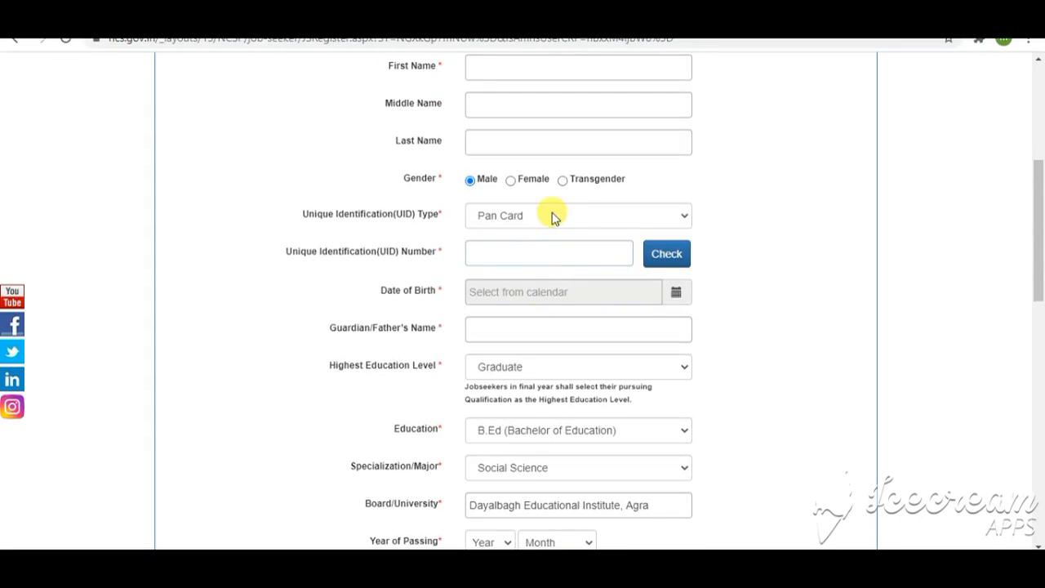
click(548, 258)
scroll(551, 277, down, 5)
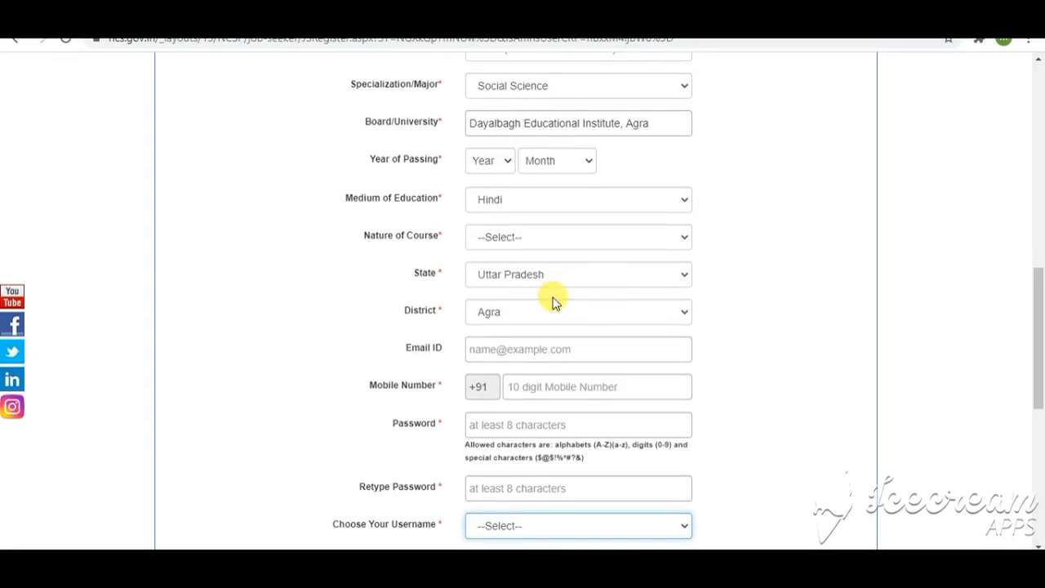
scroll(591, 476, down, 1)
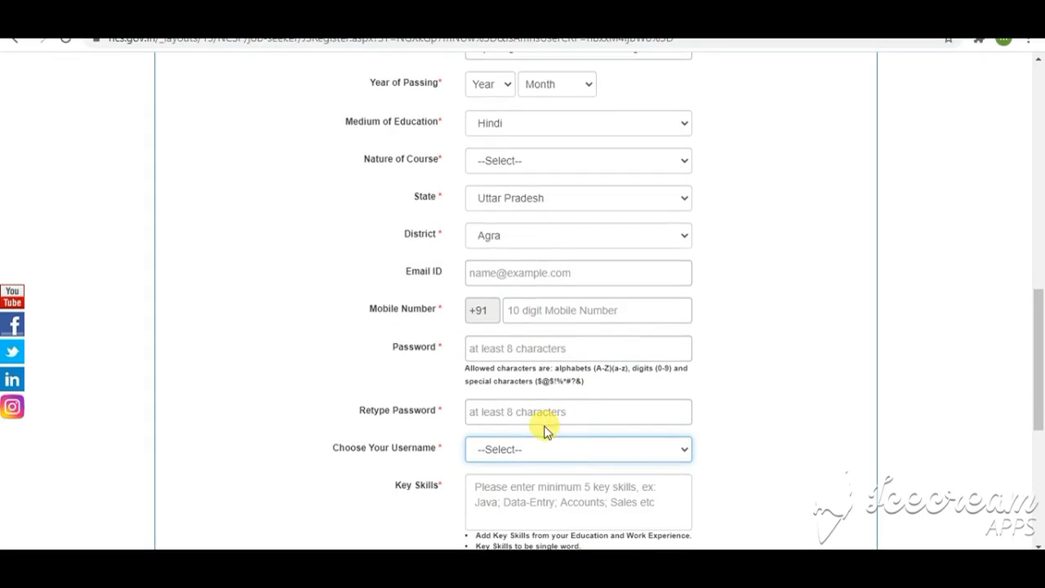
scroll(555, 379, down, 1)
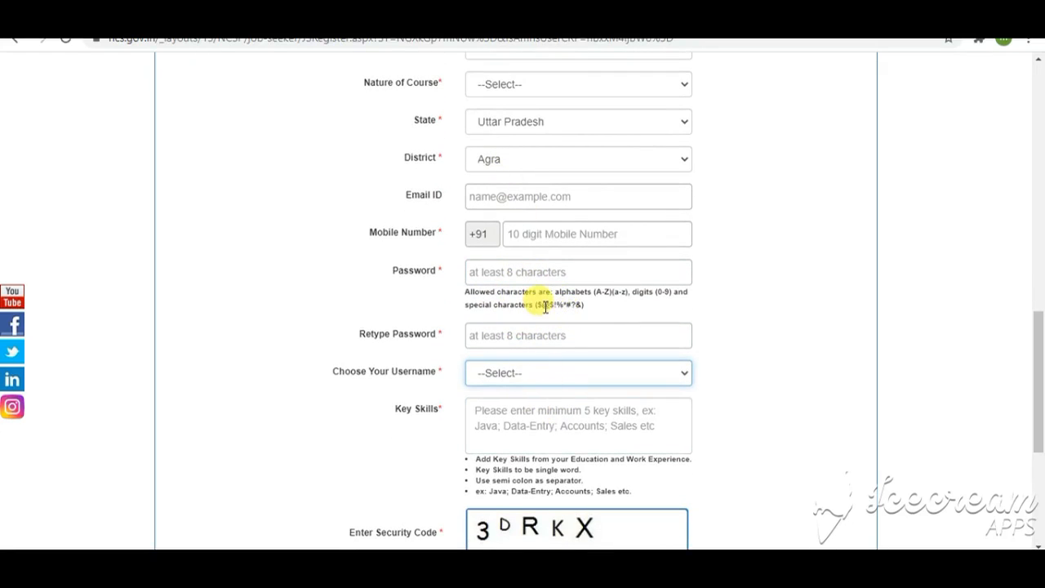
scroll(545, 314, down, 2)
scroll(551, 338, up, 3)
Compare the Choose Your Username options, including Email and NCS ID, with the Email ID field without selecting one
click(553, 454)
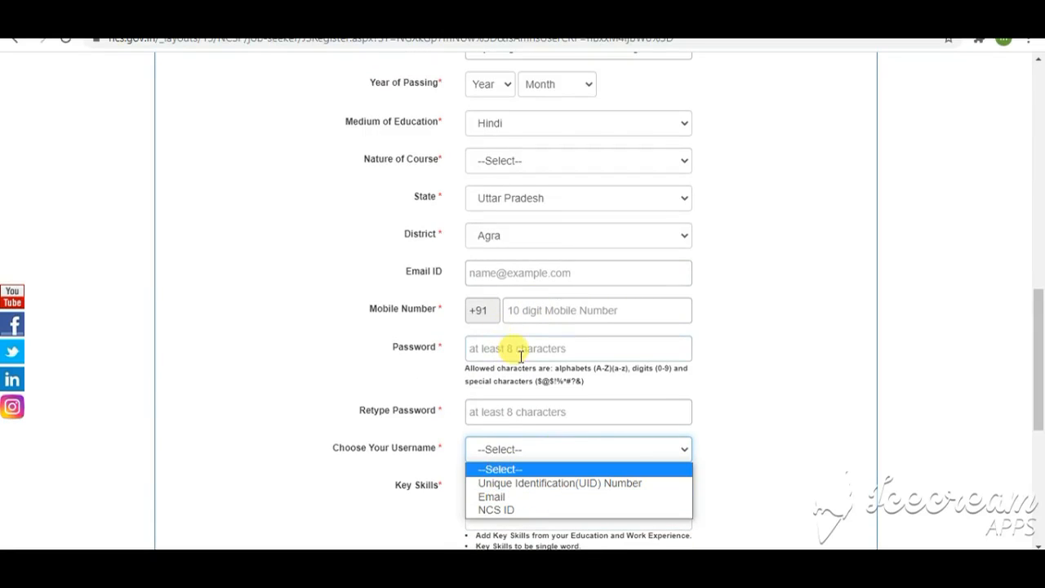
click(526, 271)
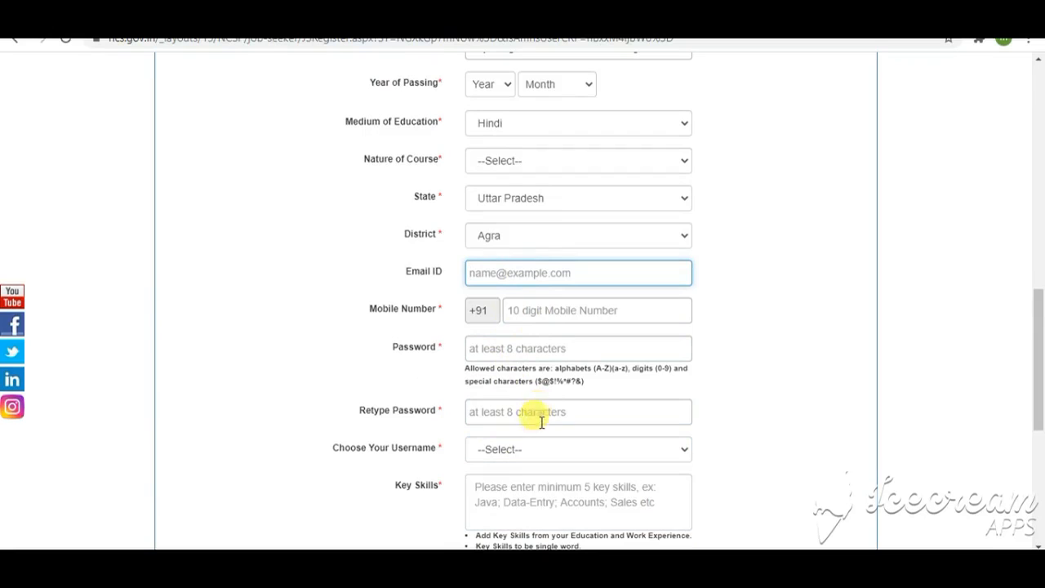
click(533, 451)
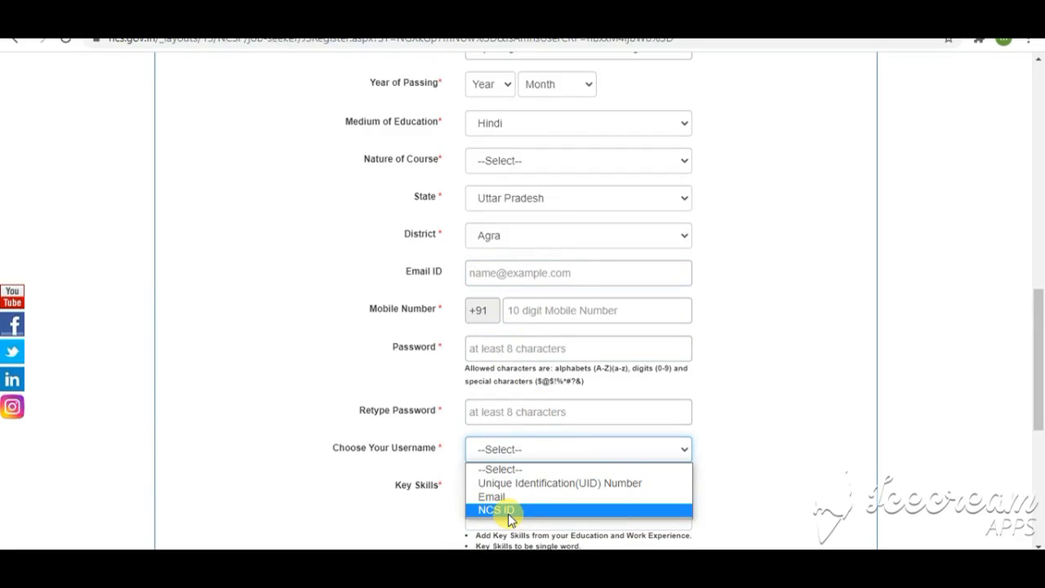
click(332, 474)
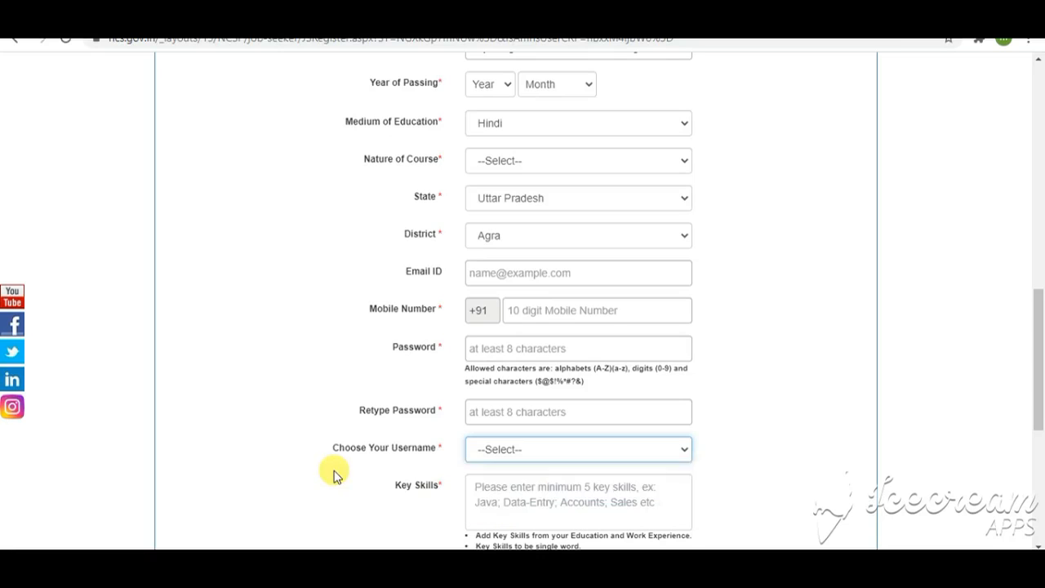
scroll(523, 433, down, 2)
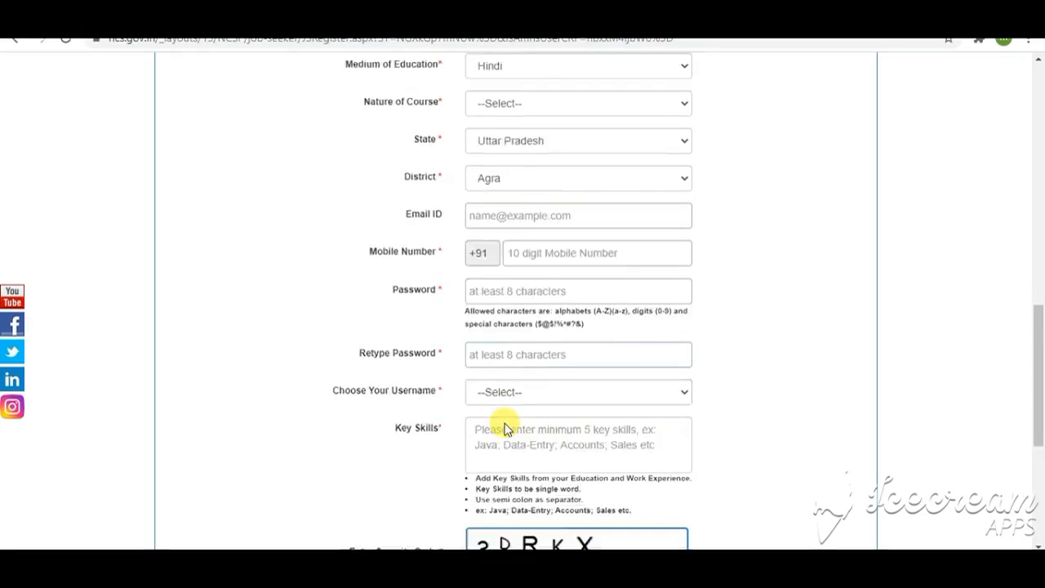
click(514, 297)
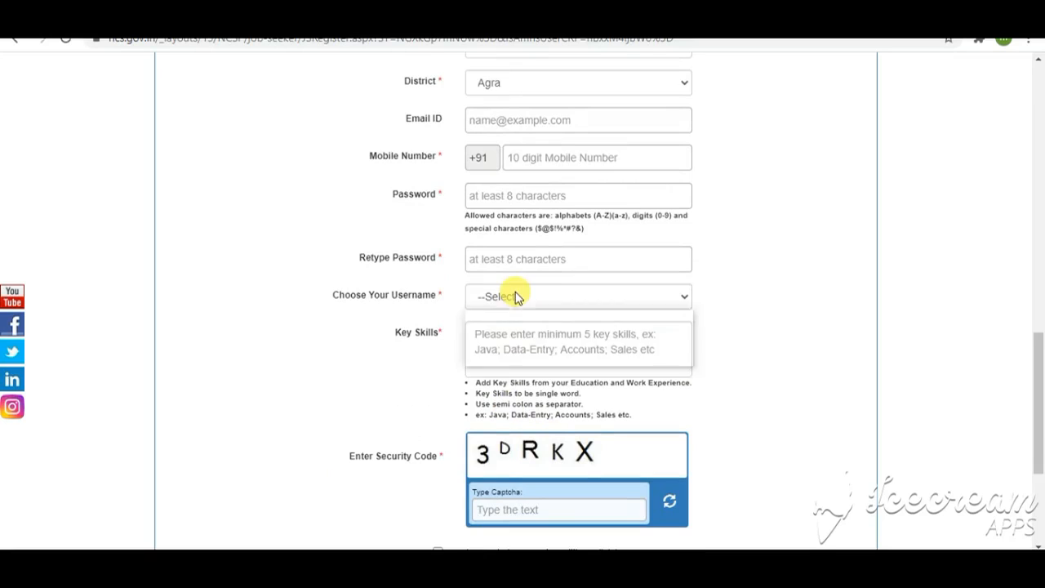
click(367, 391)
Enter "15 year teacher" as the Key Skills, leaving the suggested entries unused
click(527, 338)
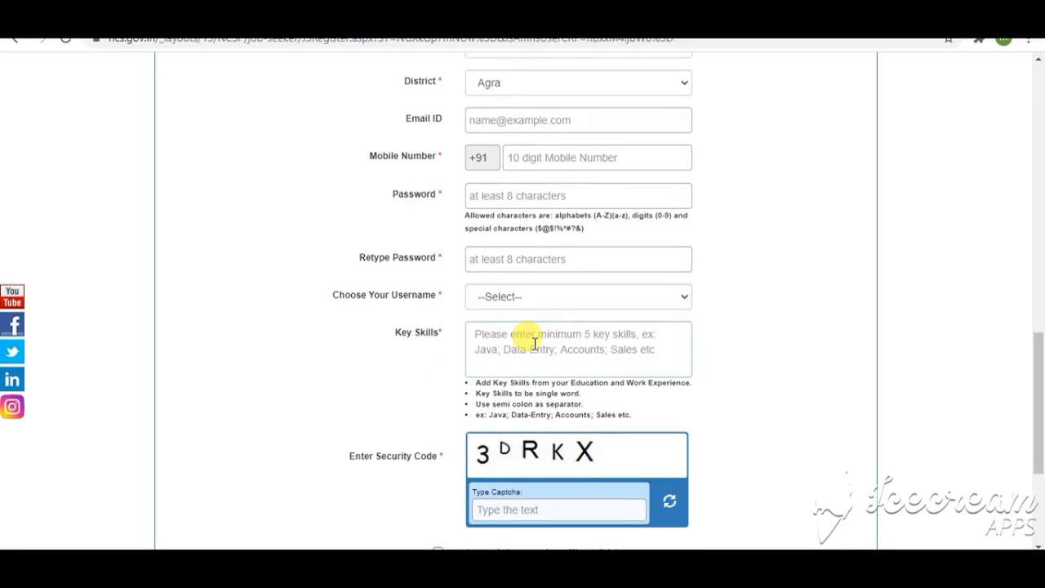
text(teacher)
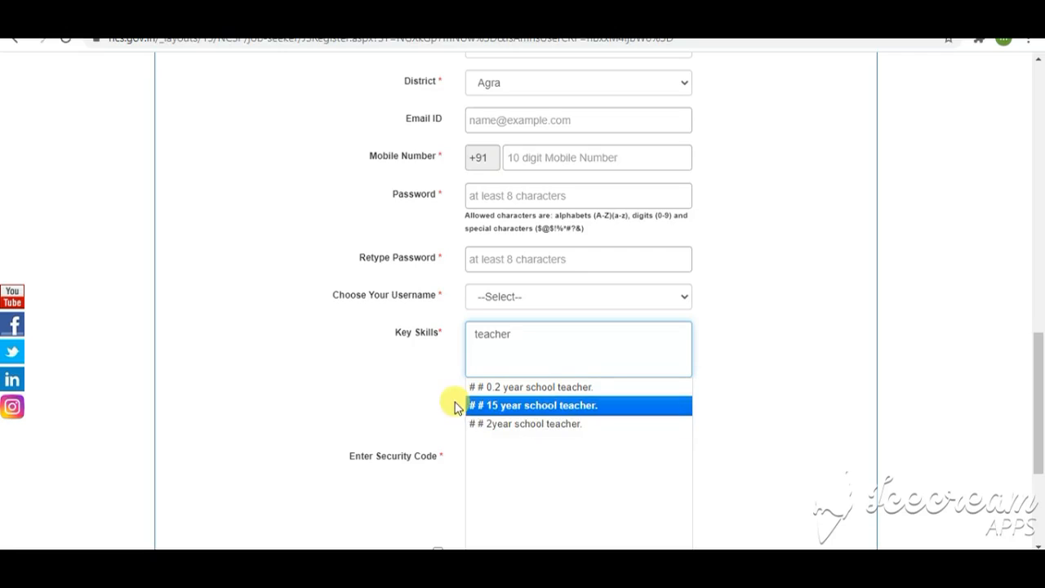
click(364, 391)
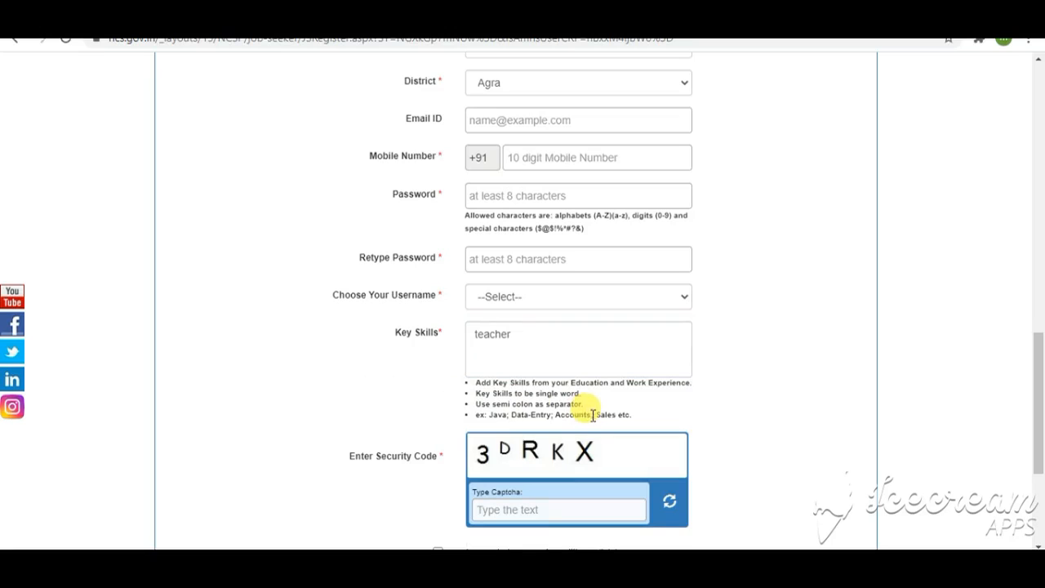
click(533, 340)
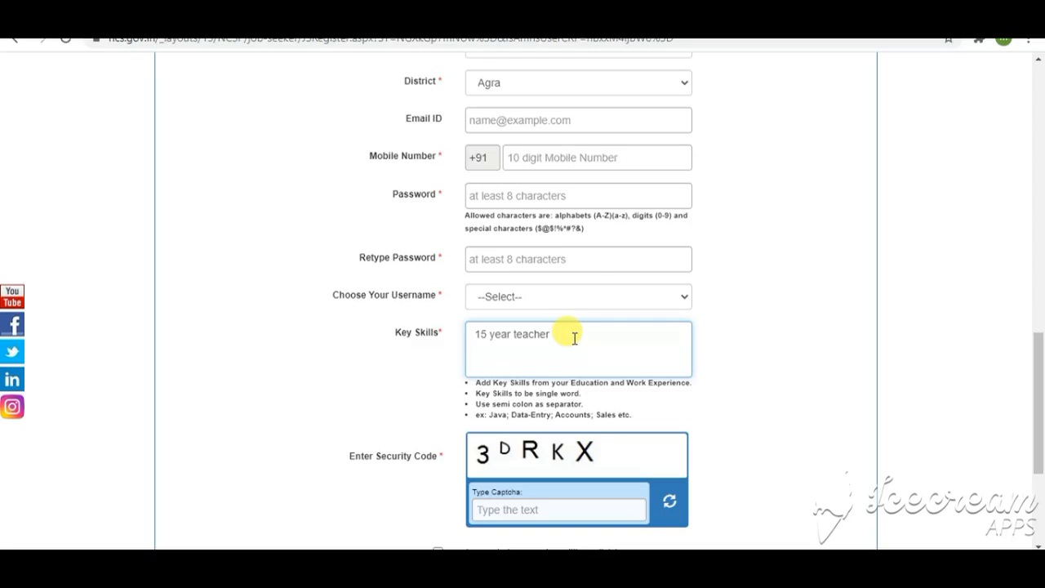
key(Return)
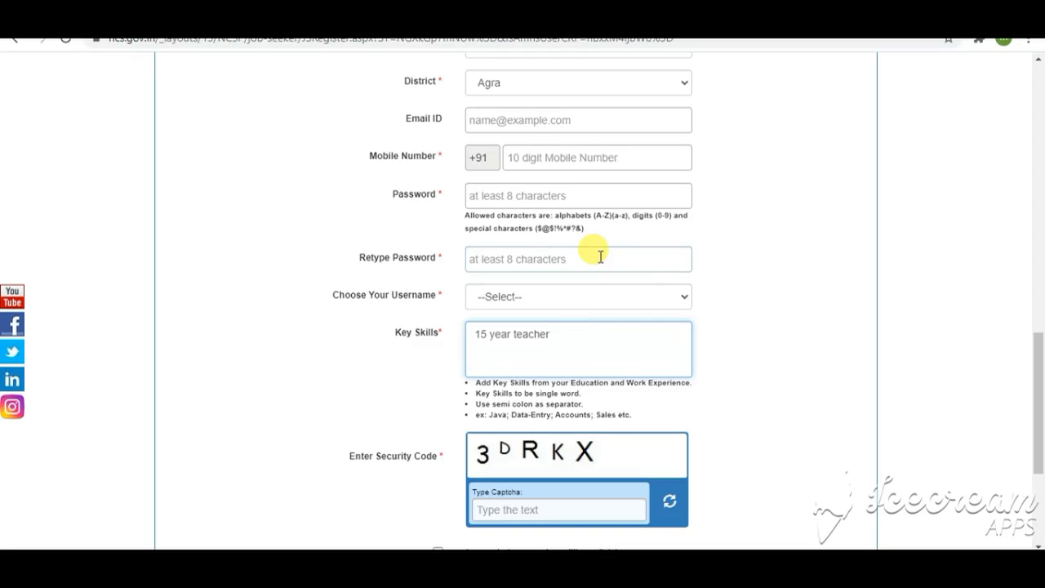
Go to the captcha field without filling it in and agree to the terms and conditions
scroll(612, 368, down, 2)
click(547, 356)
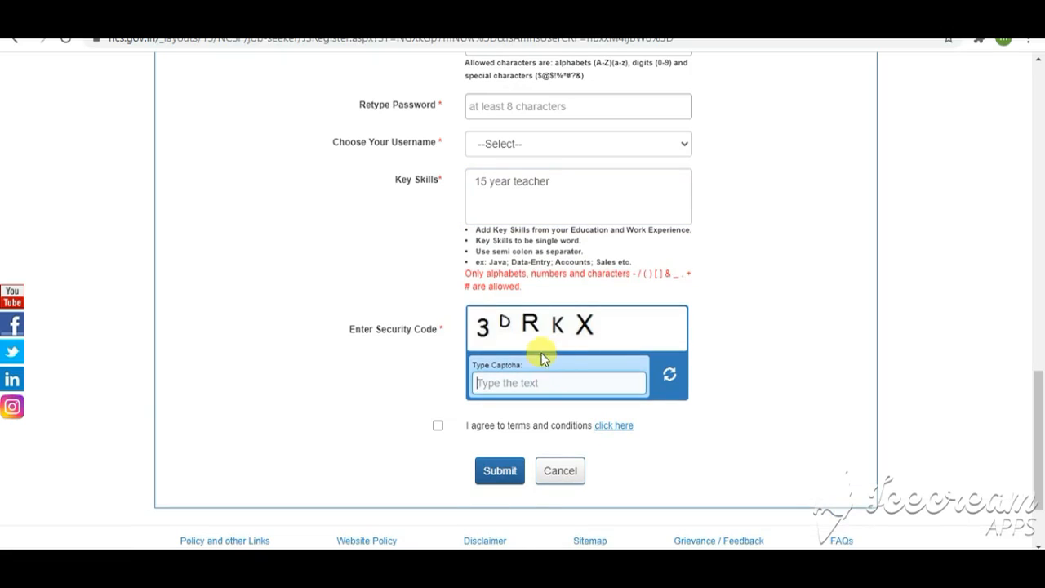
click(438, 427)
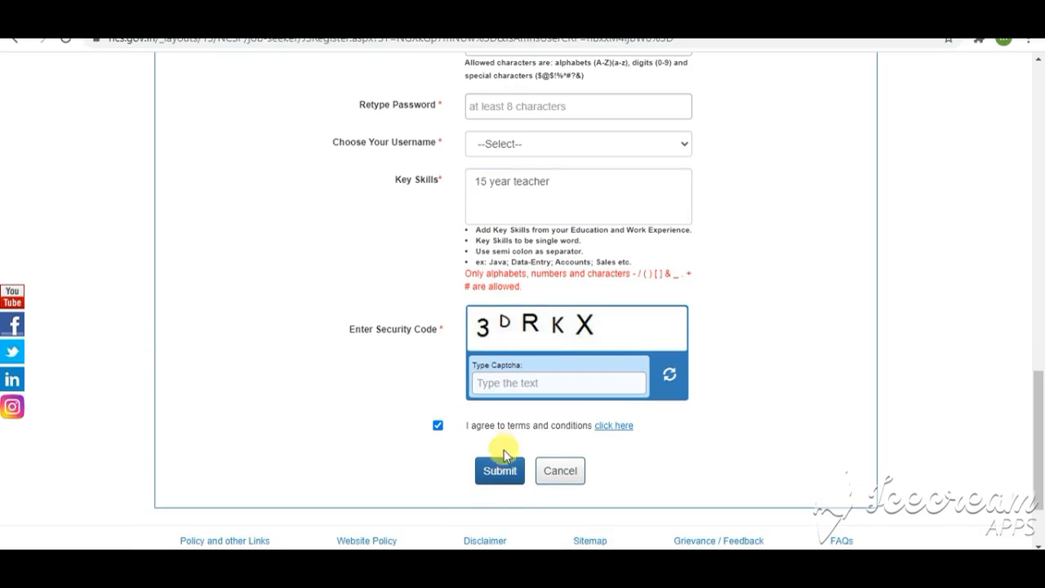
scroll(490, 441, up, 4)
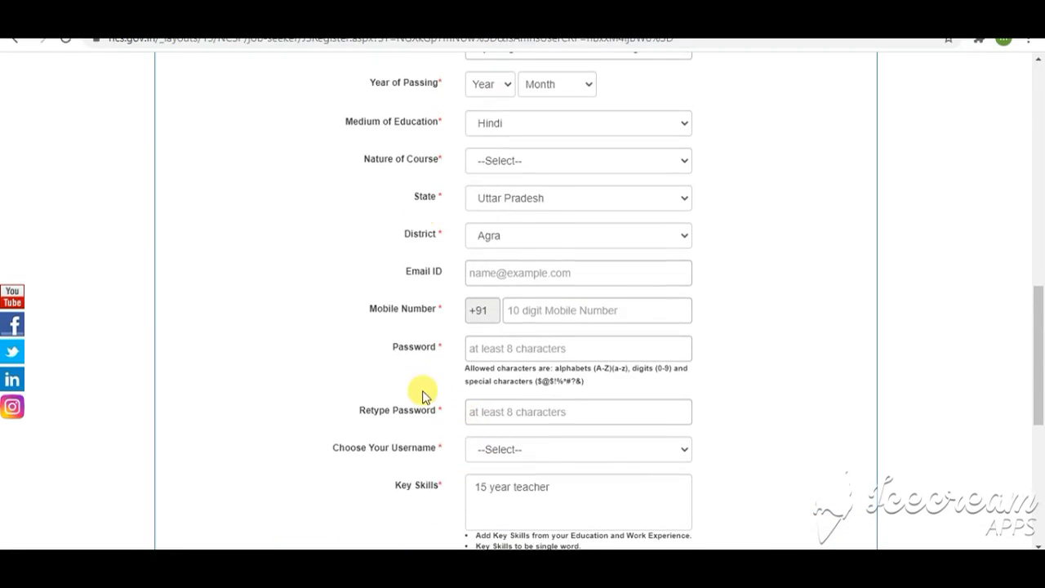
Submit the registration form, decline saving the password in the browser, and highlight the NCS ID in the Registration Status
click(380, 564)
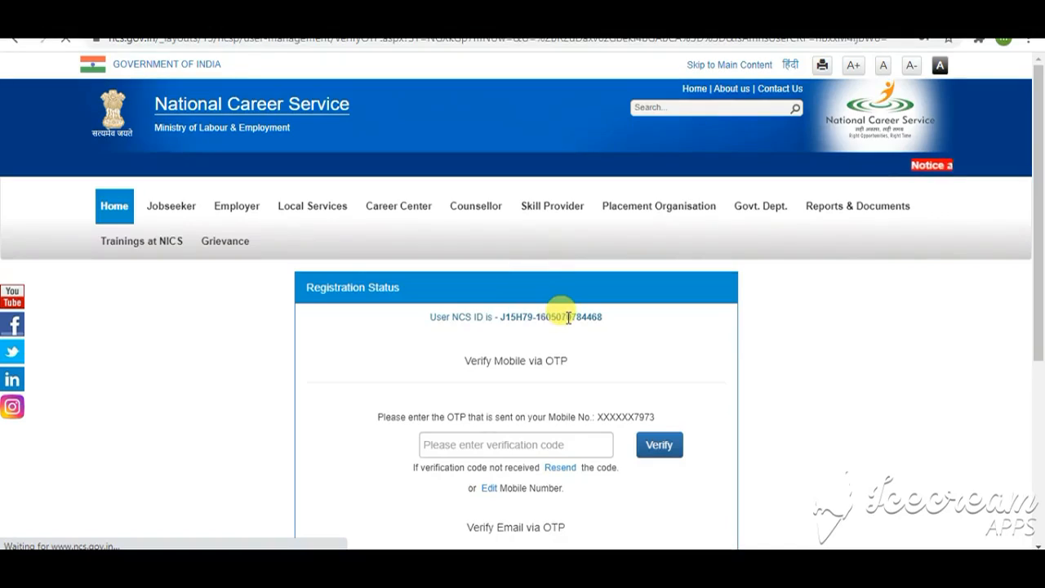
scroll(588, 304, down, 3)
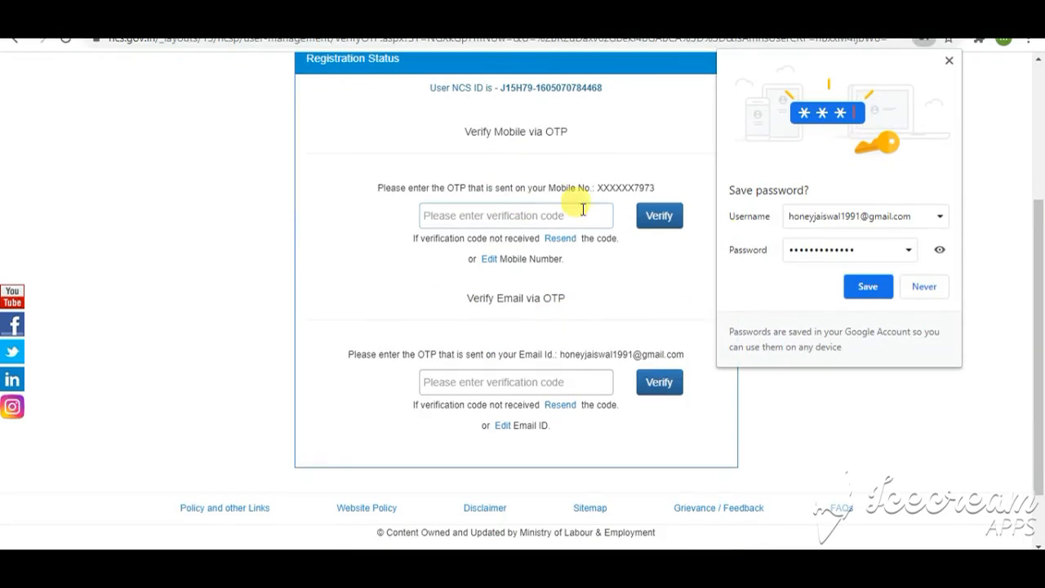
click(920, 287)
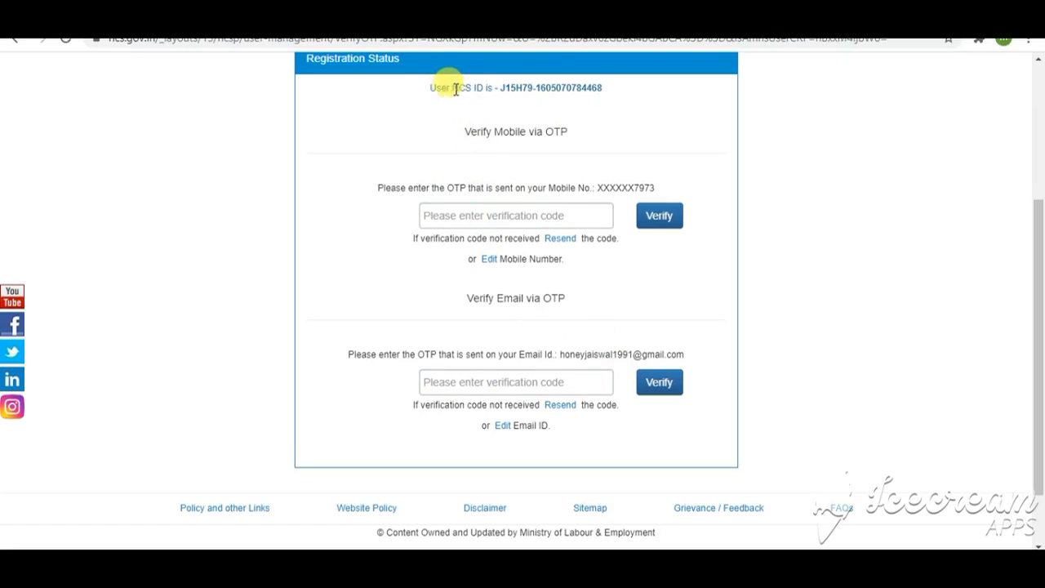
drag(500, 87, 604, 92)
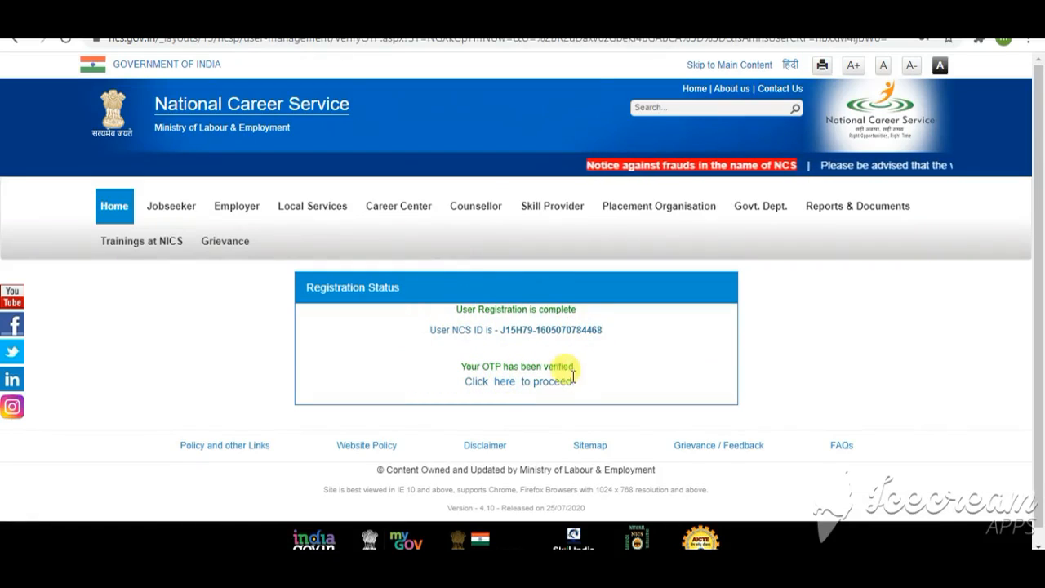
Proceed from the completed registration to the login page and go to its User Name and Password fields
click(506, 383)
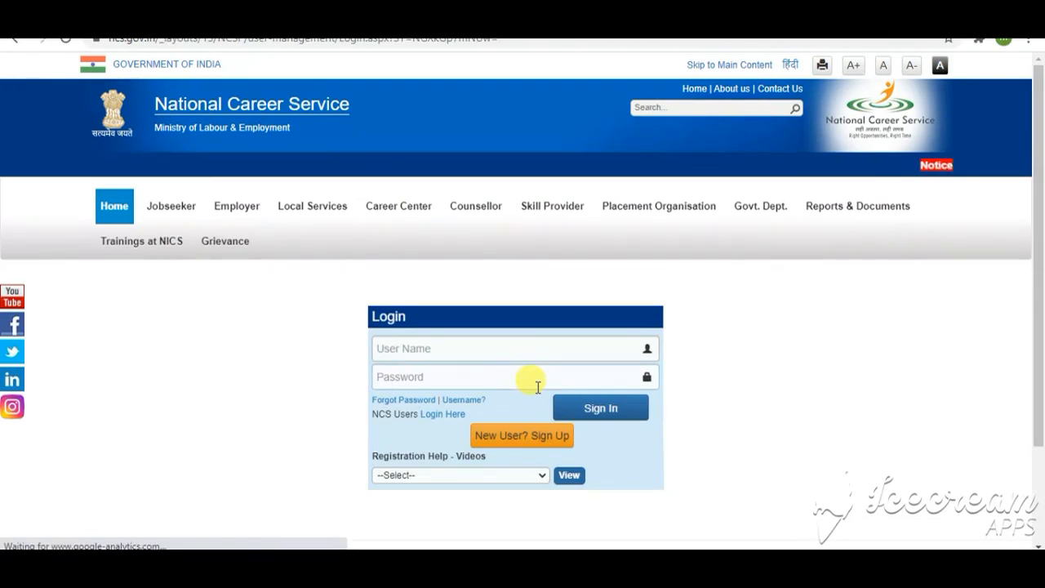
click(462, 351)
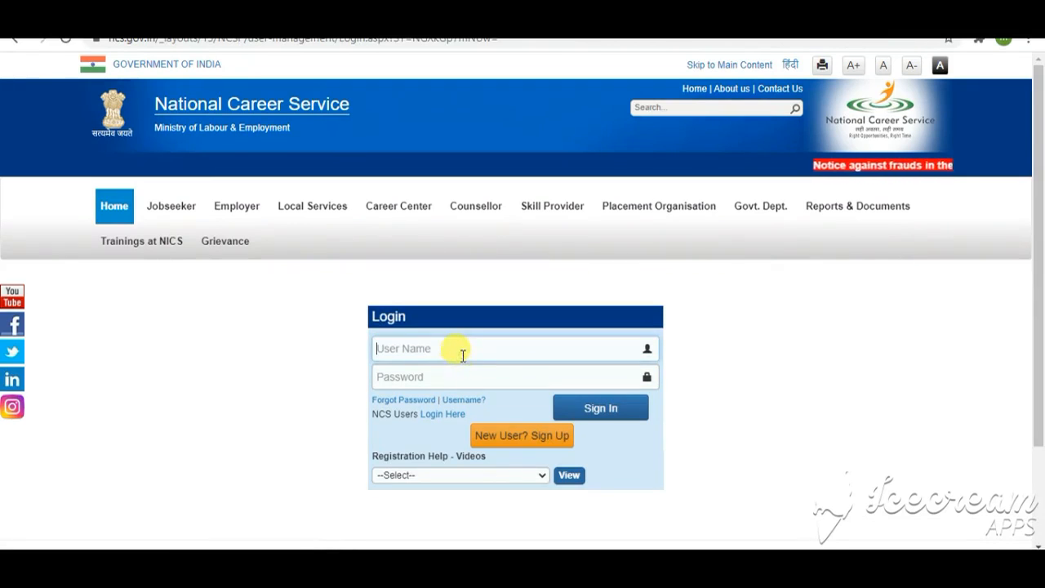
click(462, 377)
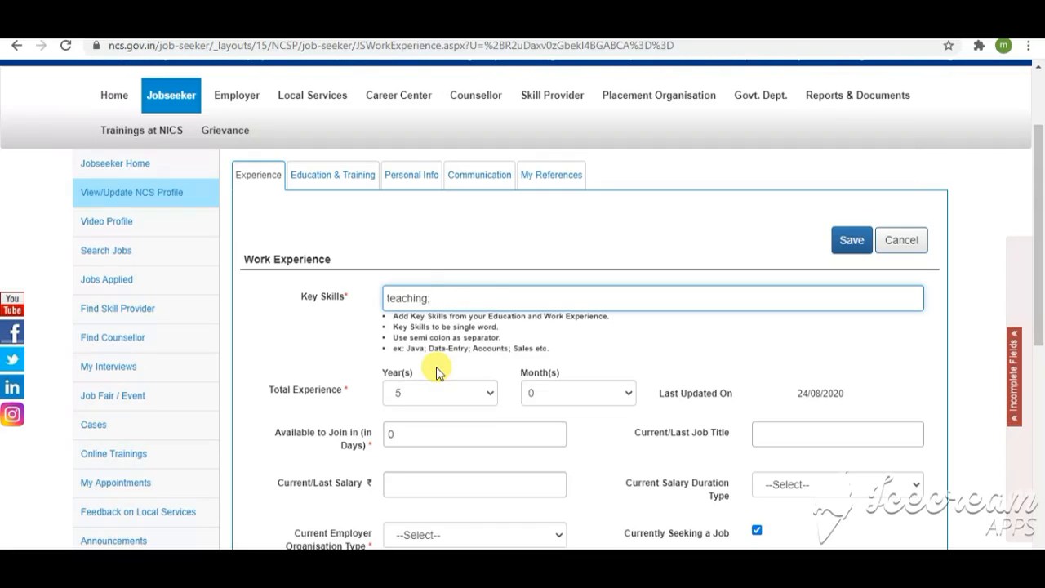
Examine the Key Skills suggestions and go to the Available to Join (in Days) field without changing either
click(431, 297)
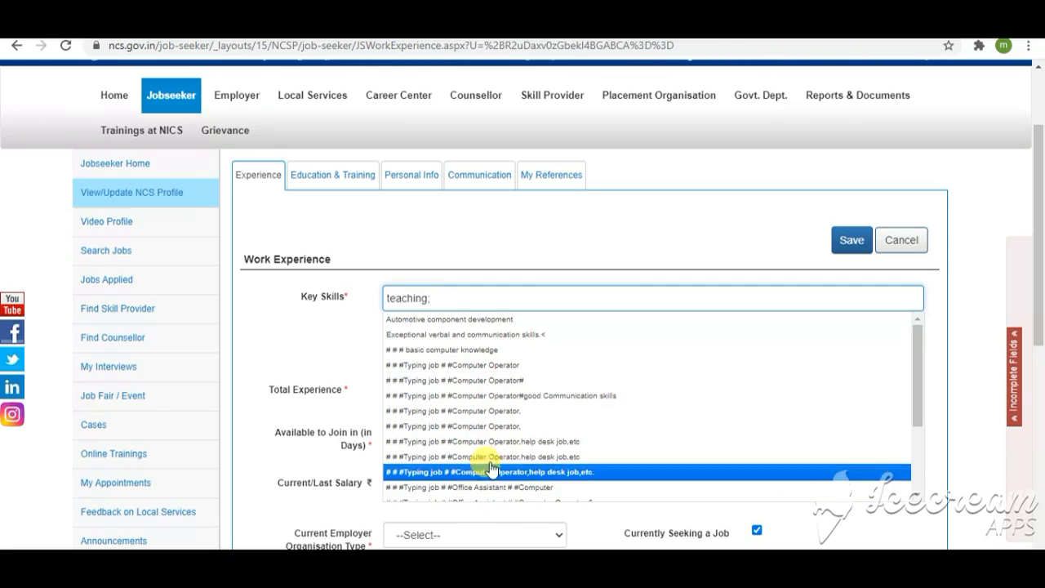
scroll(507, 454, down, 1)
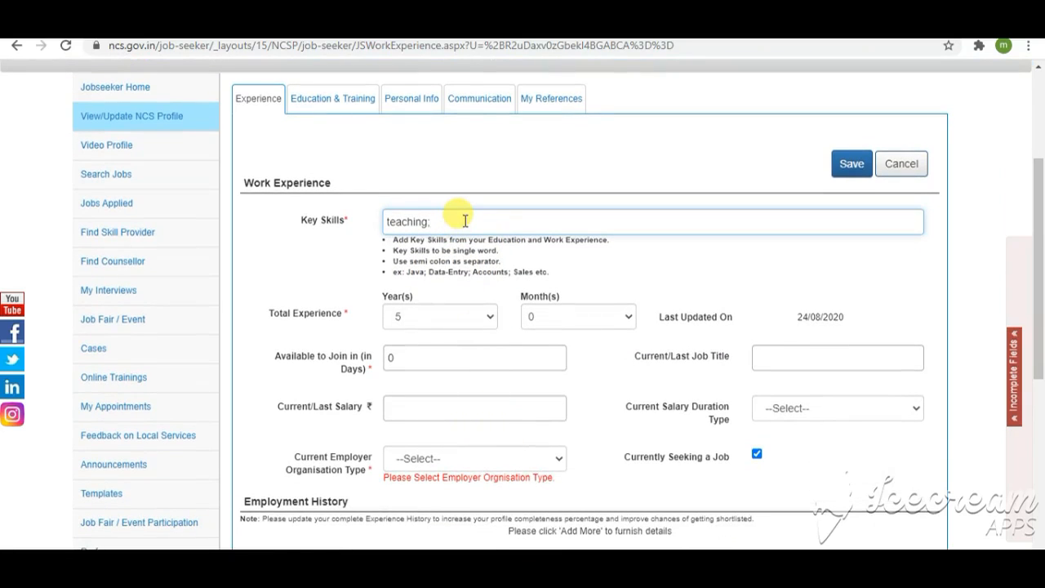
click(449, 361)
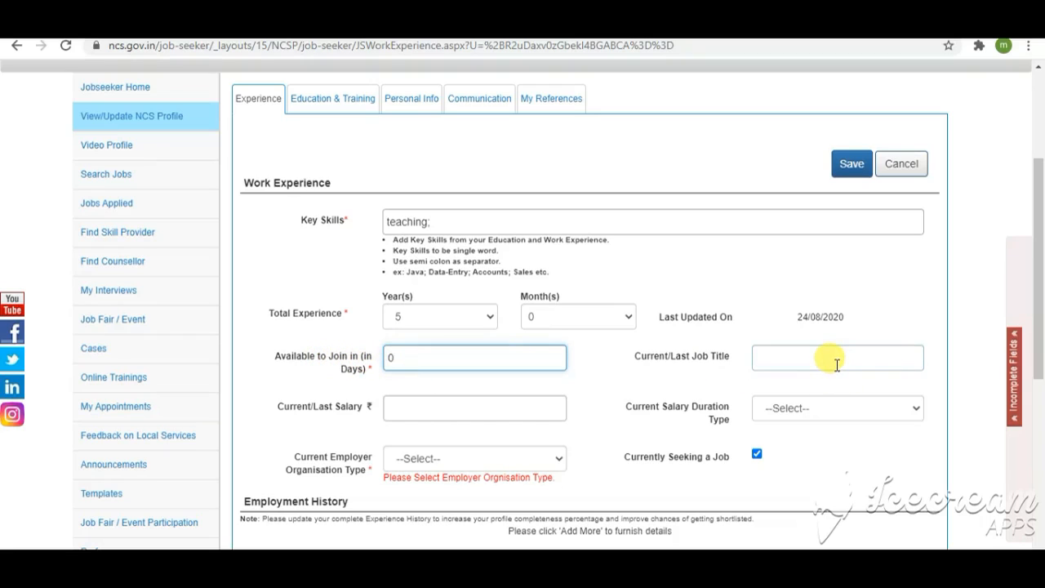
Go to the Current/Last Salary field and set the Current Salary Duration Type to Monthly
click(493, 412)
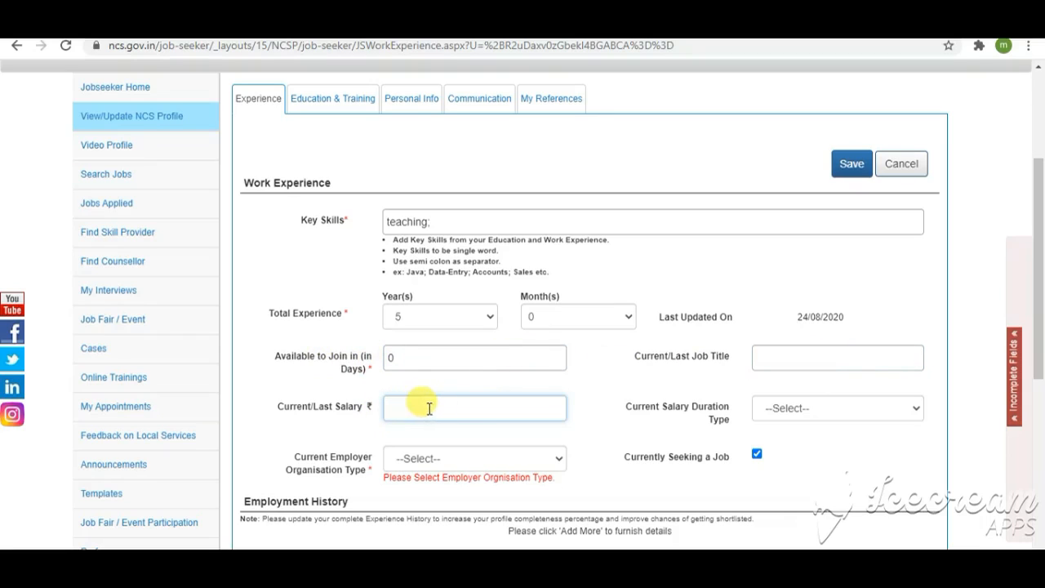
click(784, 409)
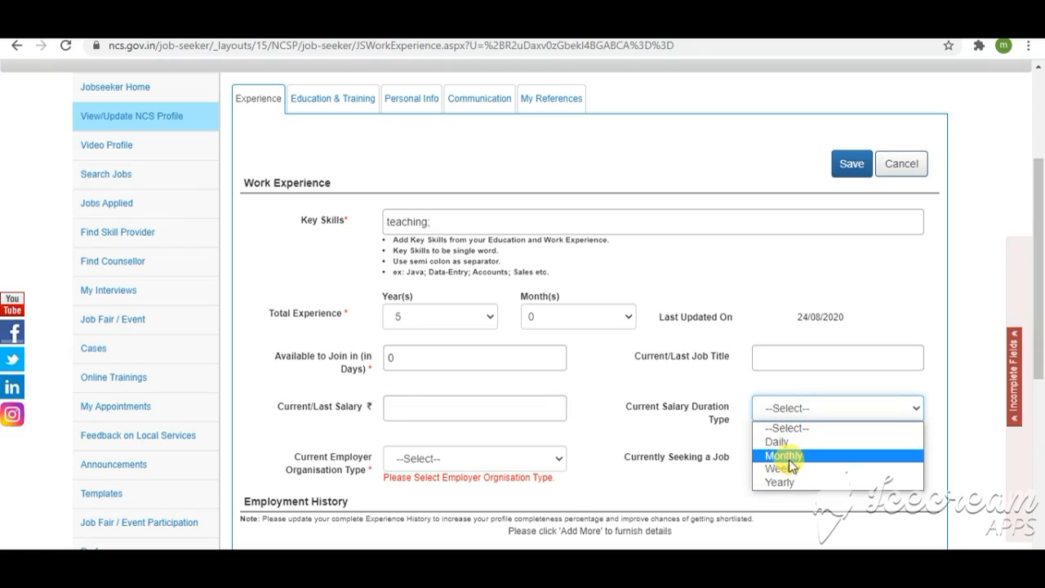
click(786, 455)
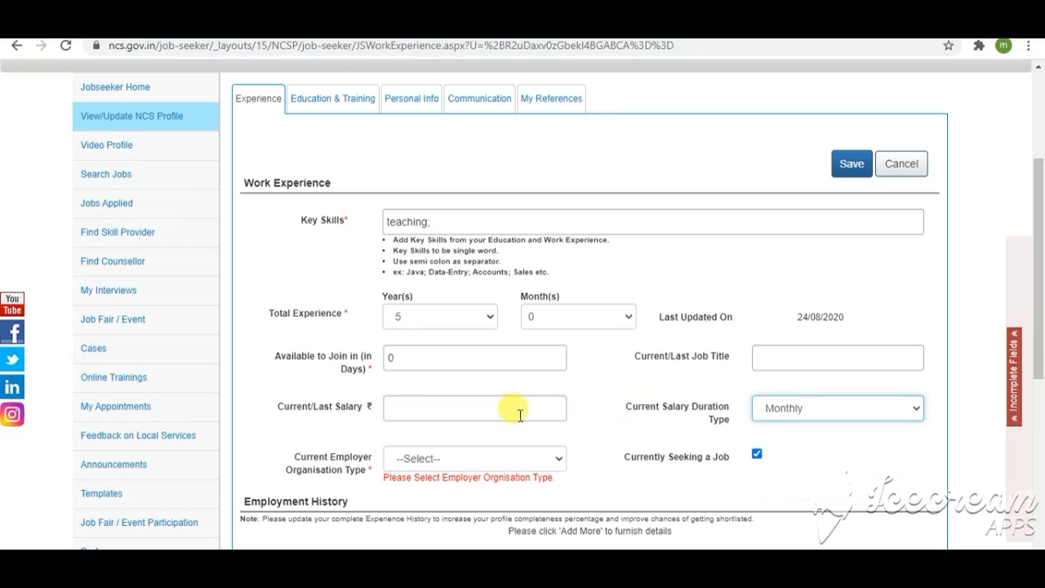
Check the Current Employer Organisation Type options without picking one and try to add an Employment History entry
click(462, 455)
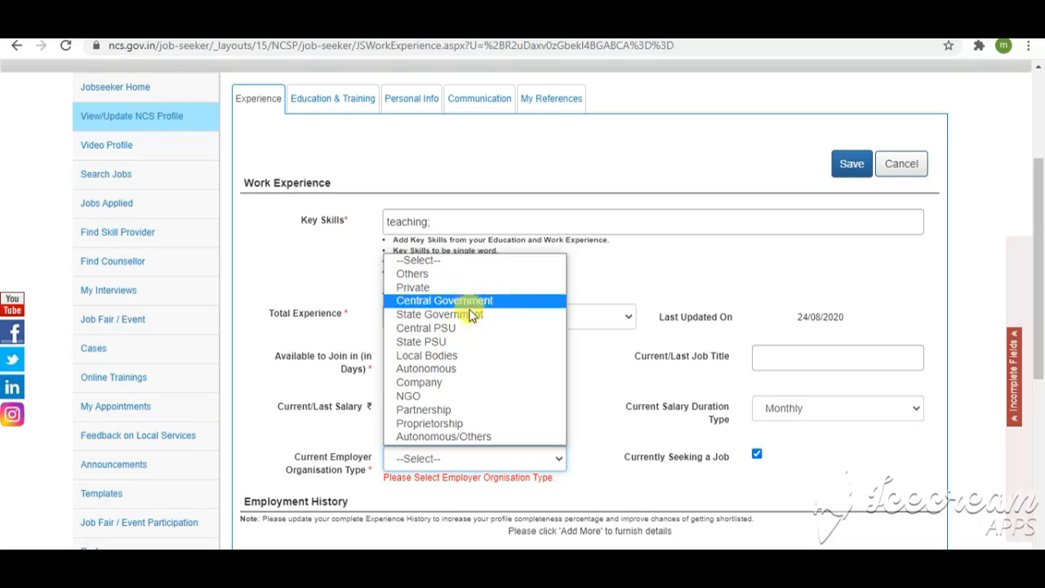
click(654, 435)
scroll(664, 450, down, 1)
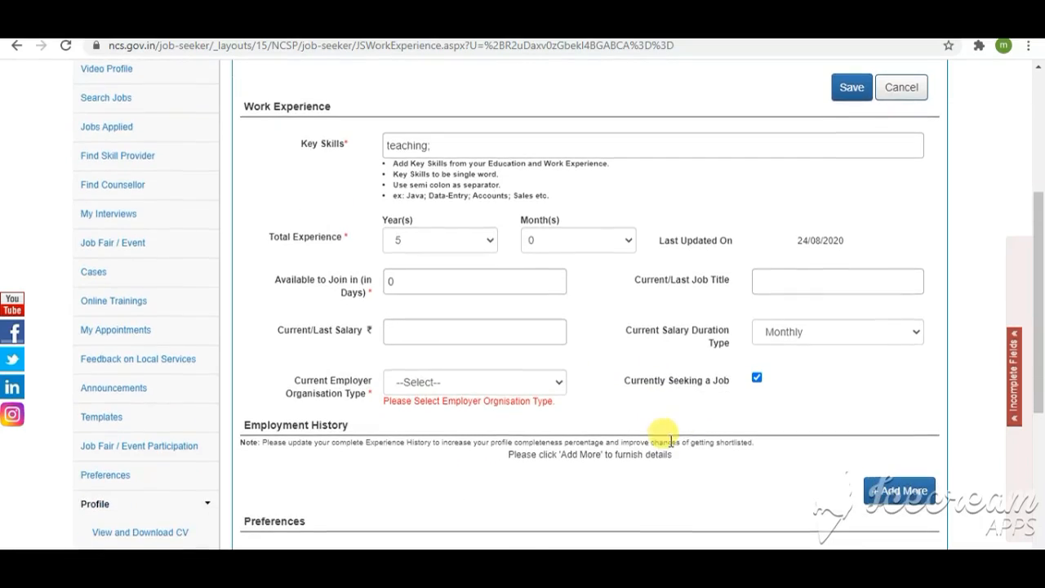
click(882, 491)
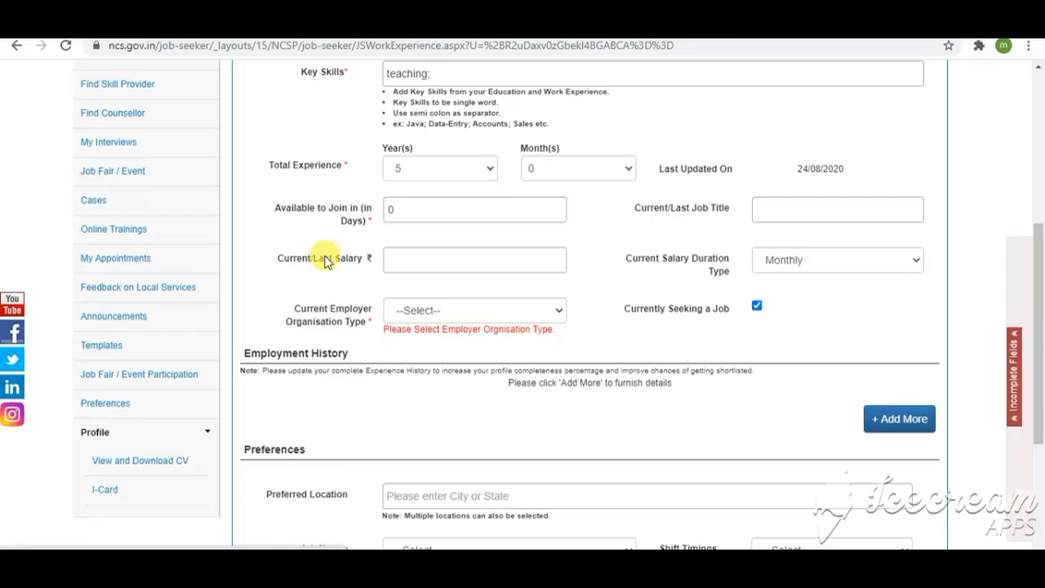
Examine the Job Nature and Shift Timings options under Preferences without selecting any
scroll(472, 416, down, 3)
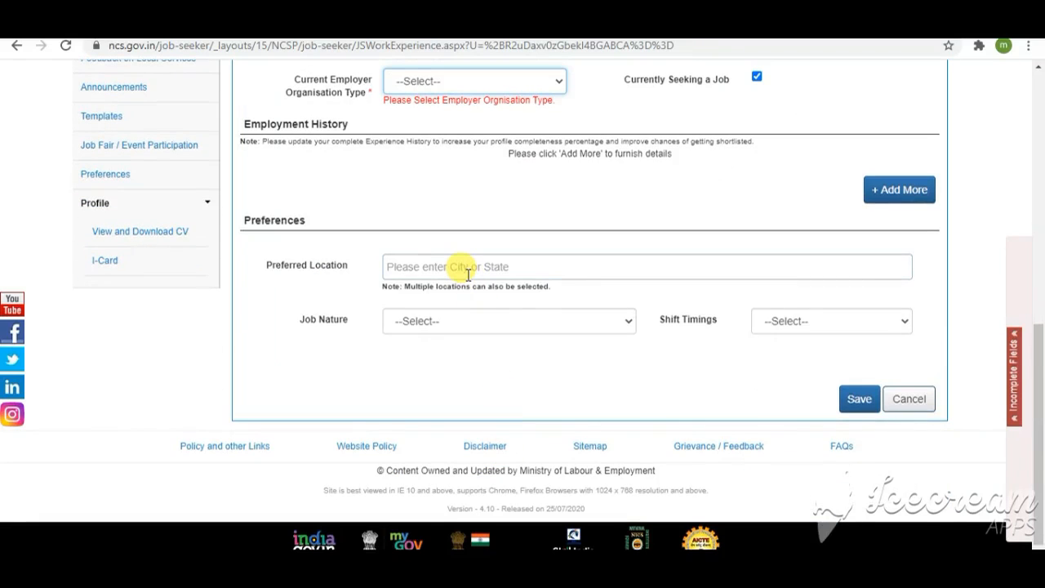
click(547, 319)
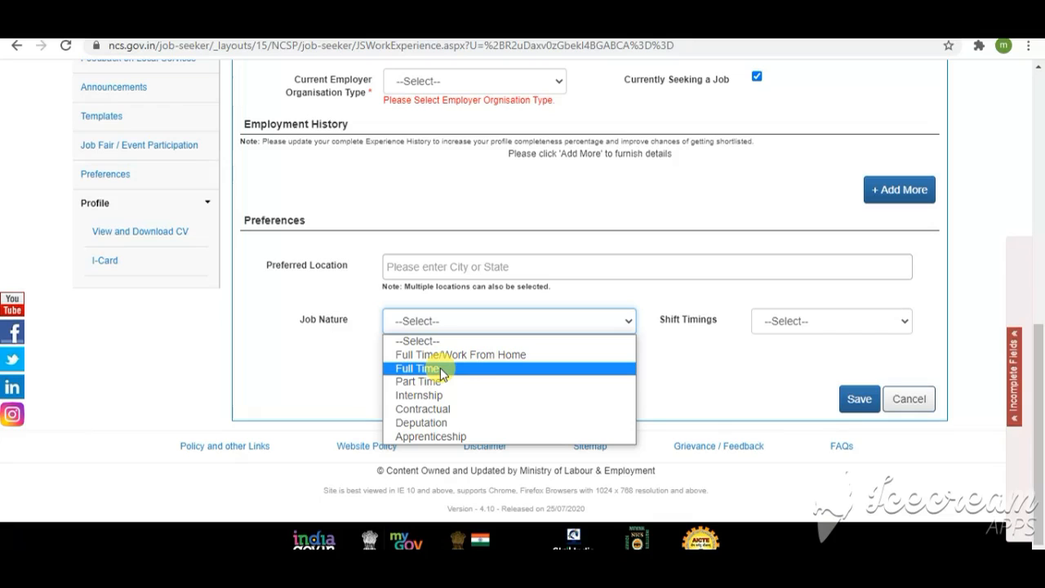
click(797, 325)
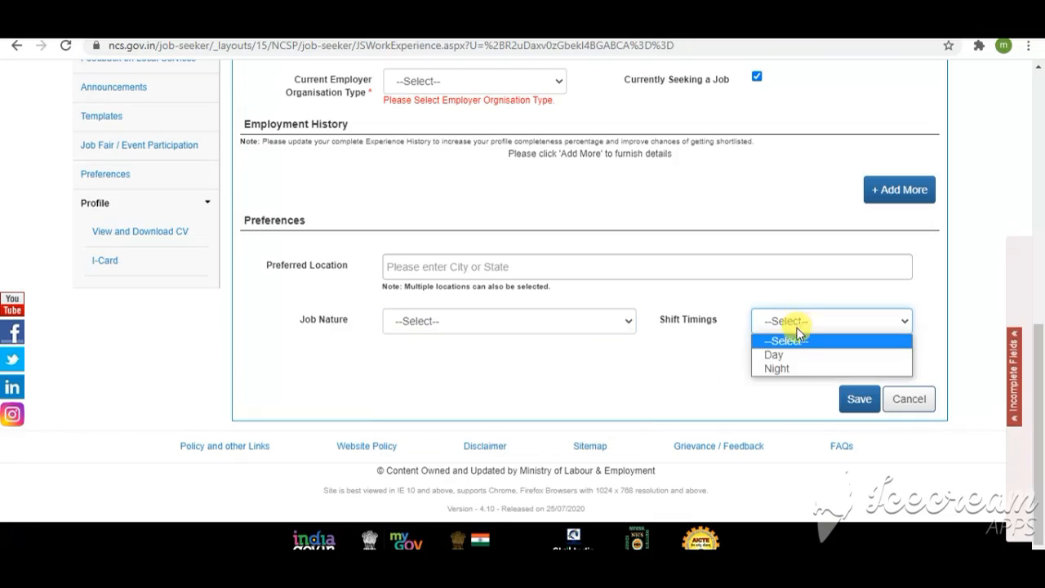
click(643, 391)
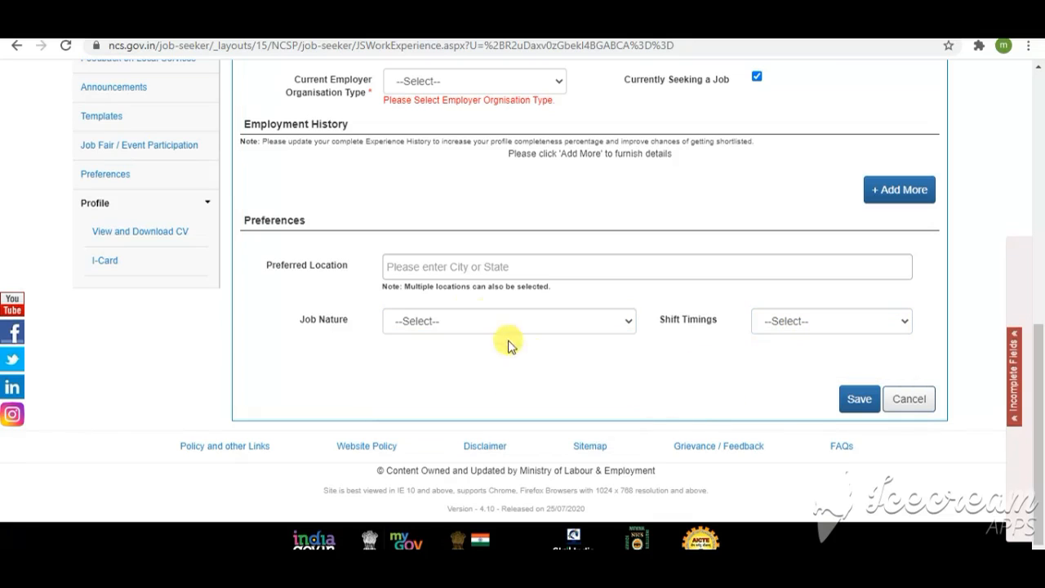
Search for "agra" as the Preferred Location and add Agra in Agra district, Uttar Pradesh
click(418, 268)
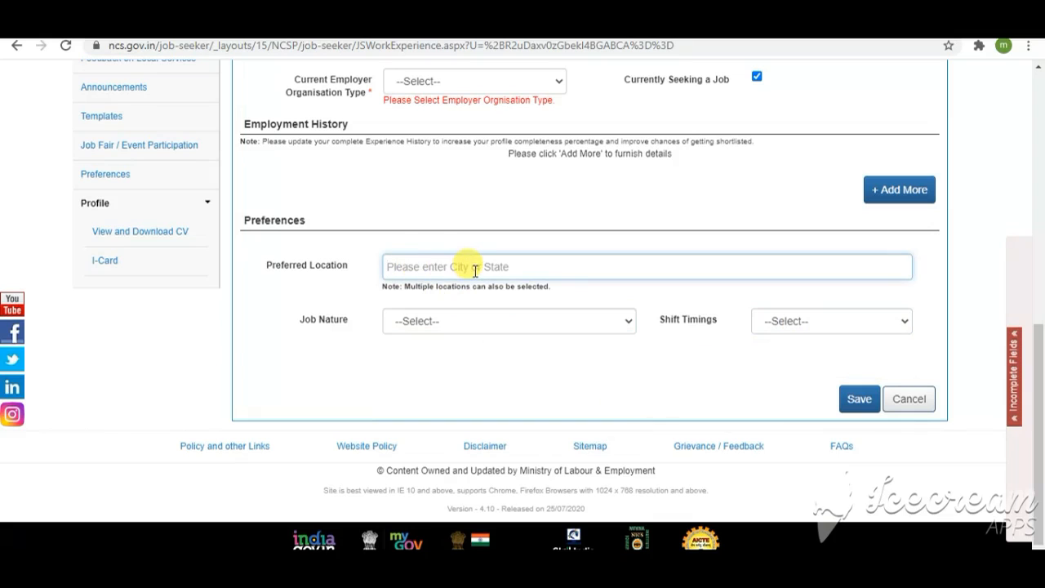
text(agra)
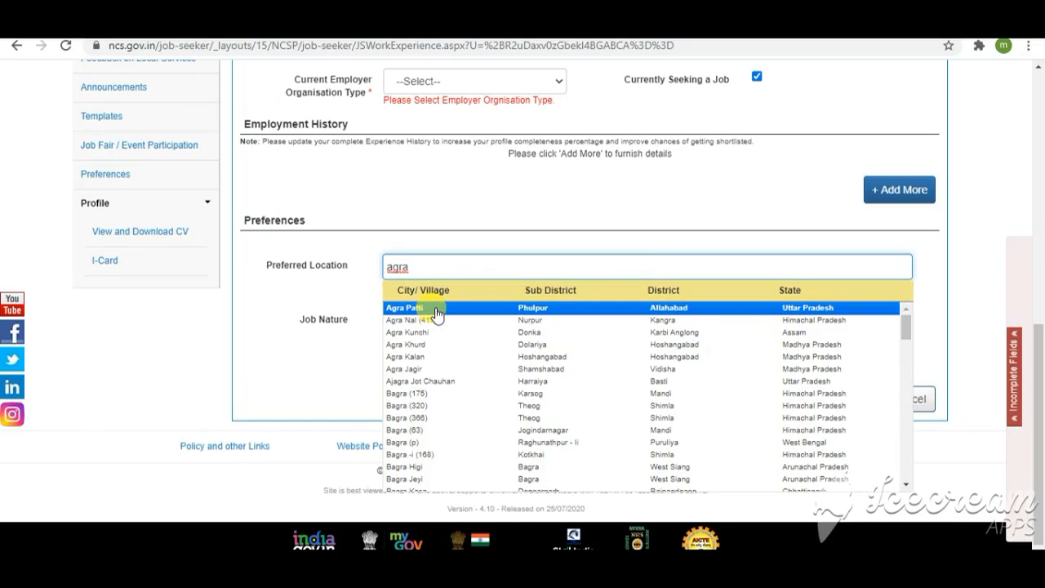
scroll(448, 309, up, 1)
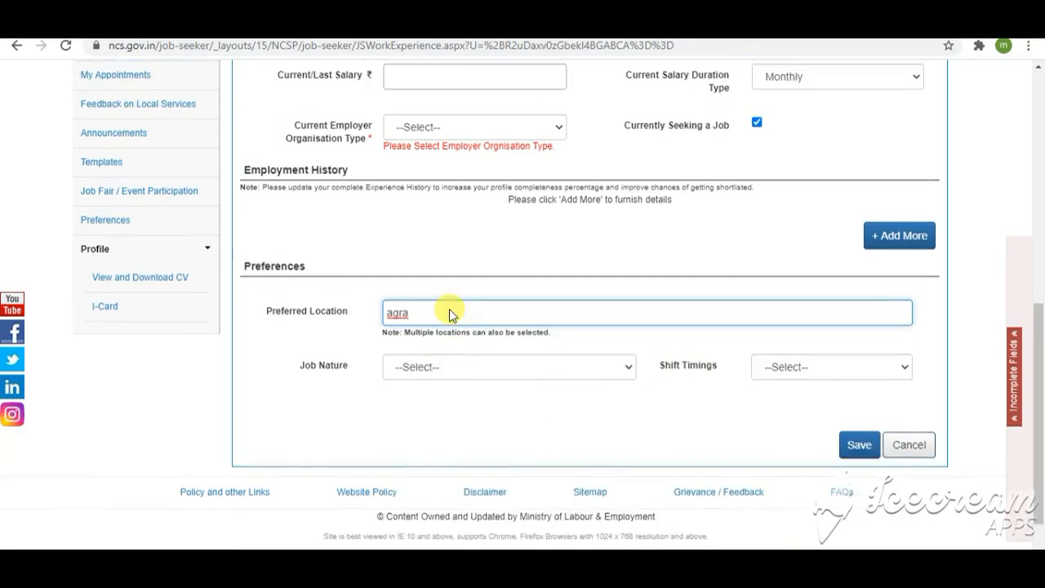
click(425, 340)
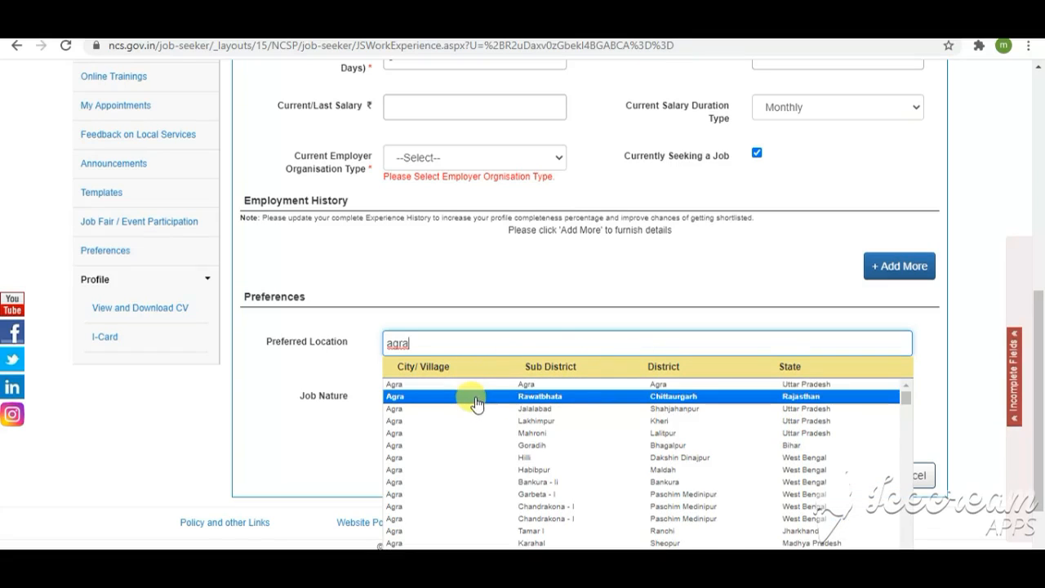
click(459, 383)
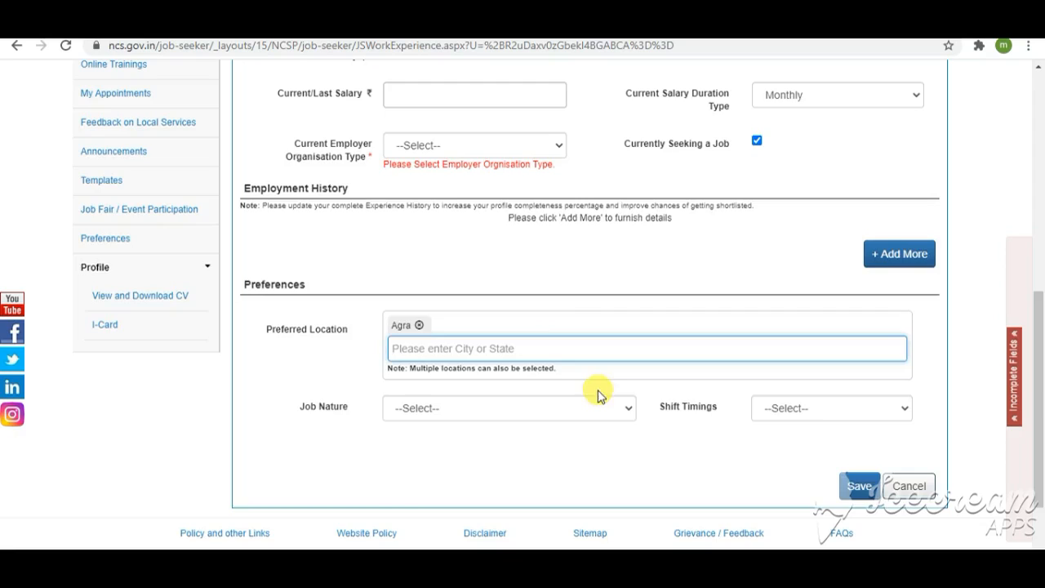
Try to open the Personal Info section of the NCS profile
scroll(598, 395, up, 4)
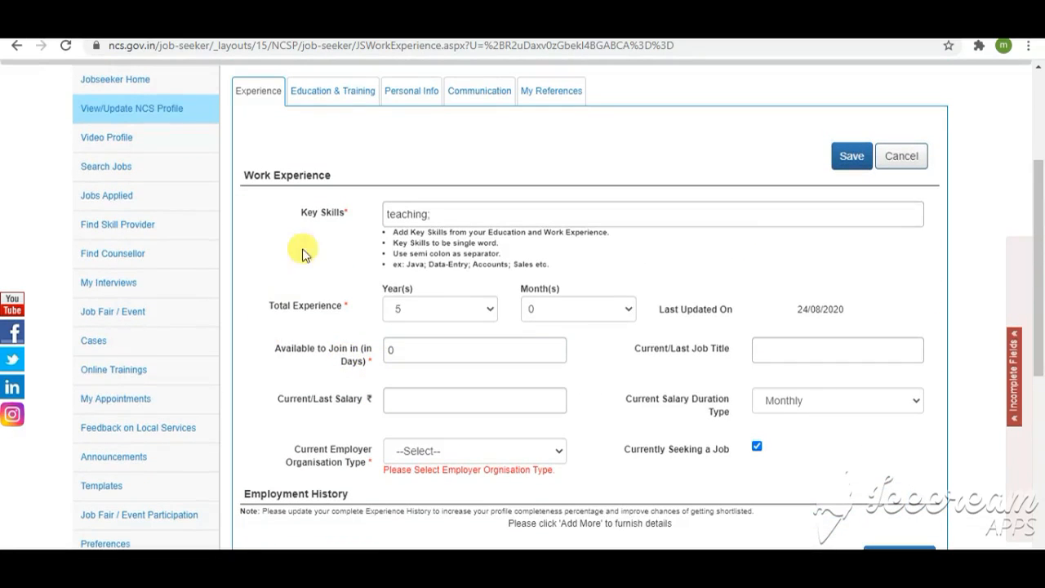
click(419, 94)
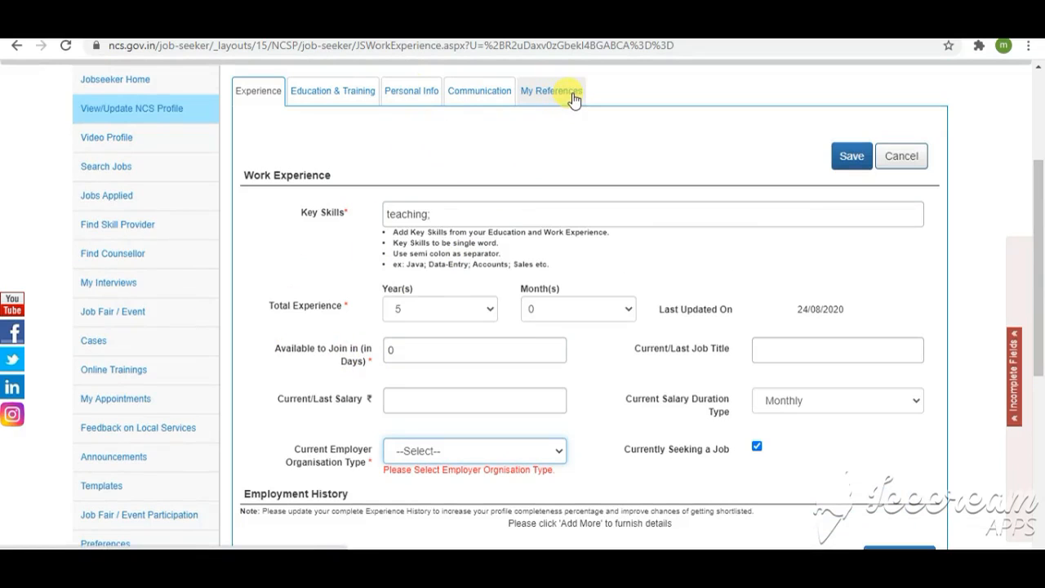
scroll(401, 331, up, 2)
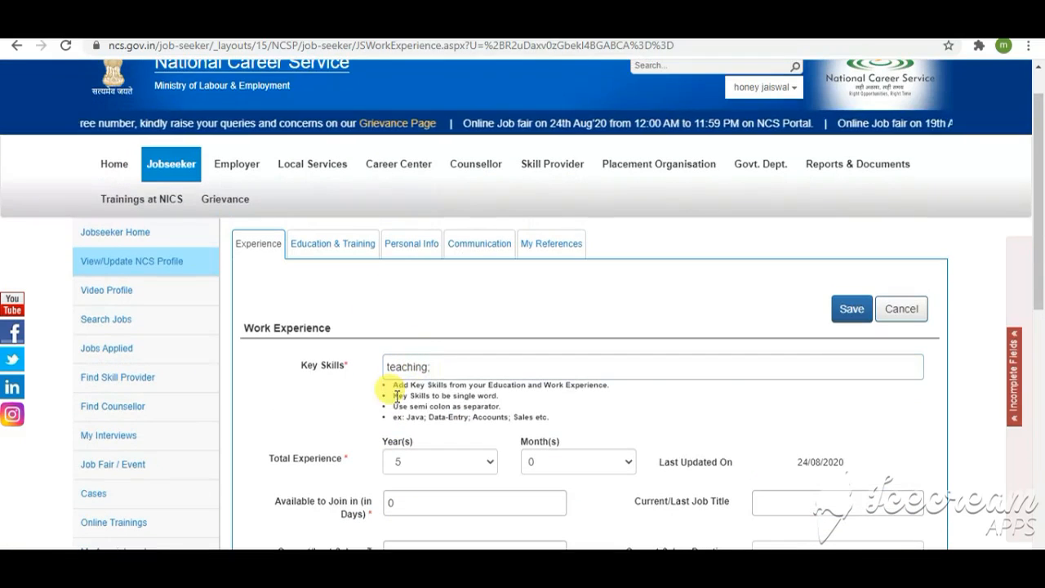
Review the filled-in Work Experience details and the Preferences for location, job nature and shift timings
scroll(296, 504, down, 3)
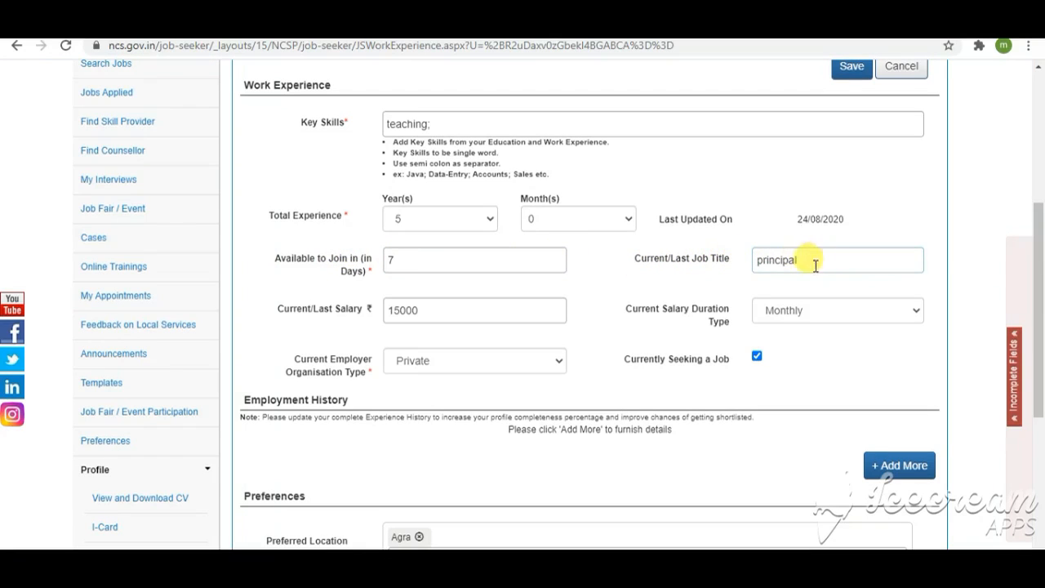
scroll(372, 263, down, 1)
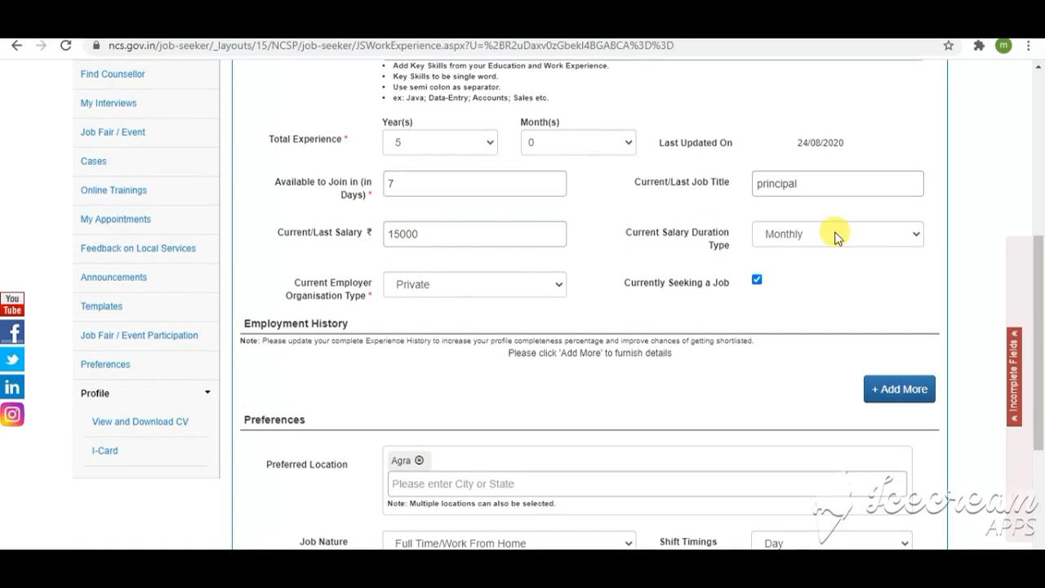
scroll(490, 274, down, 1)
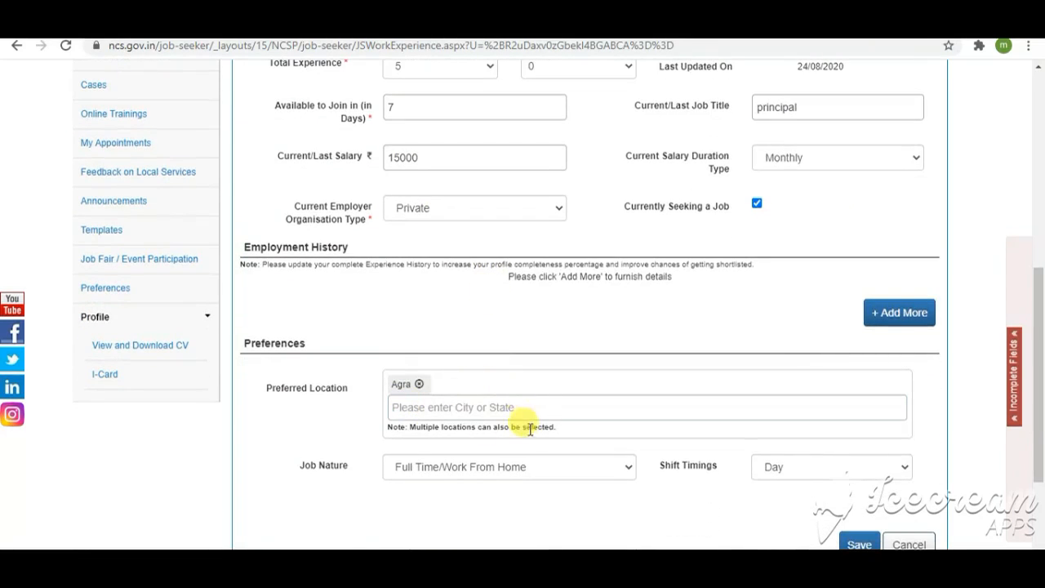
Examine a blank Employment History entry, including its Sector, Employment Organisation Type and Experience Type fields, and close it without saving
click(909, 315)
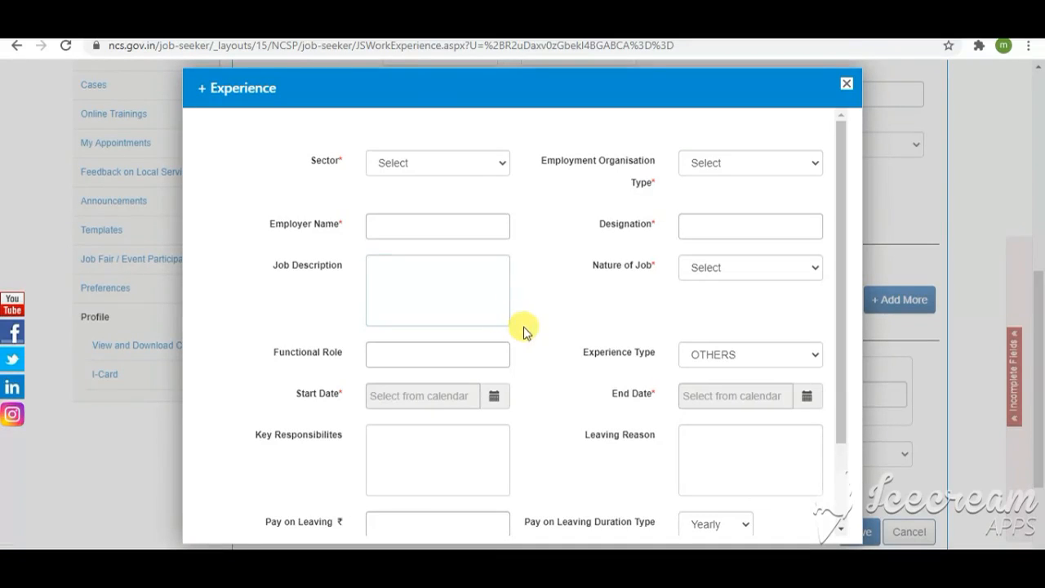
click(461, 168)
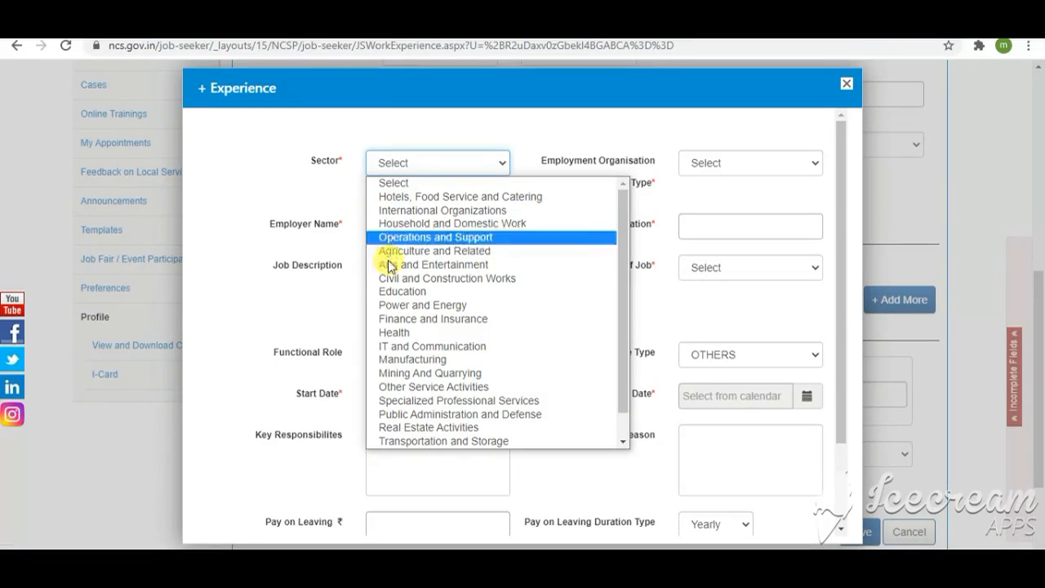
click(198, 182)
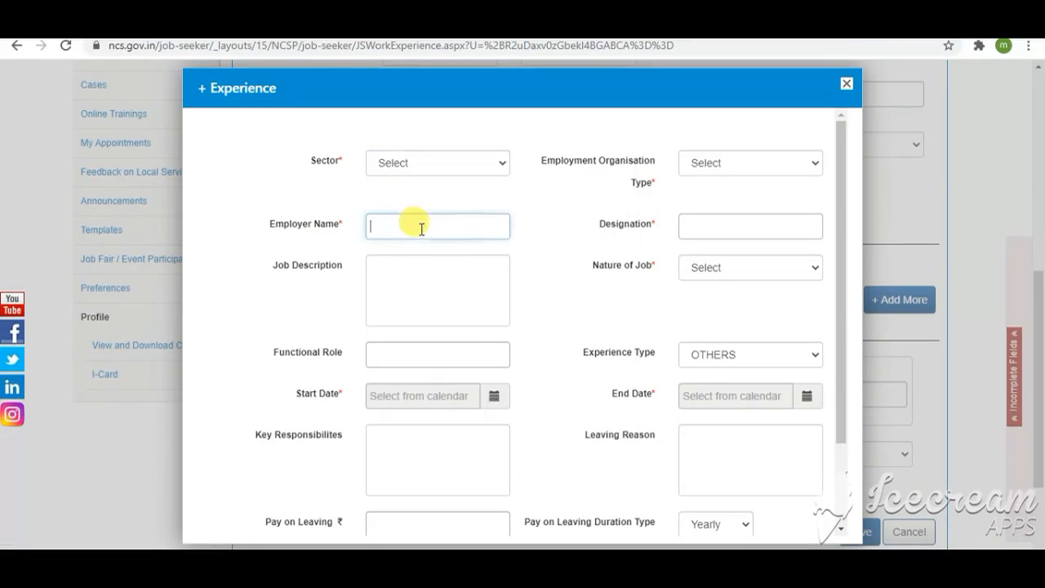
click(763, 166)
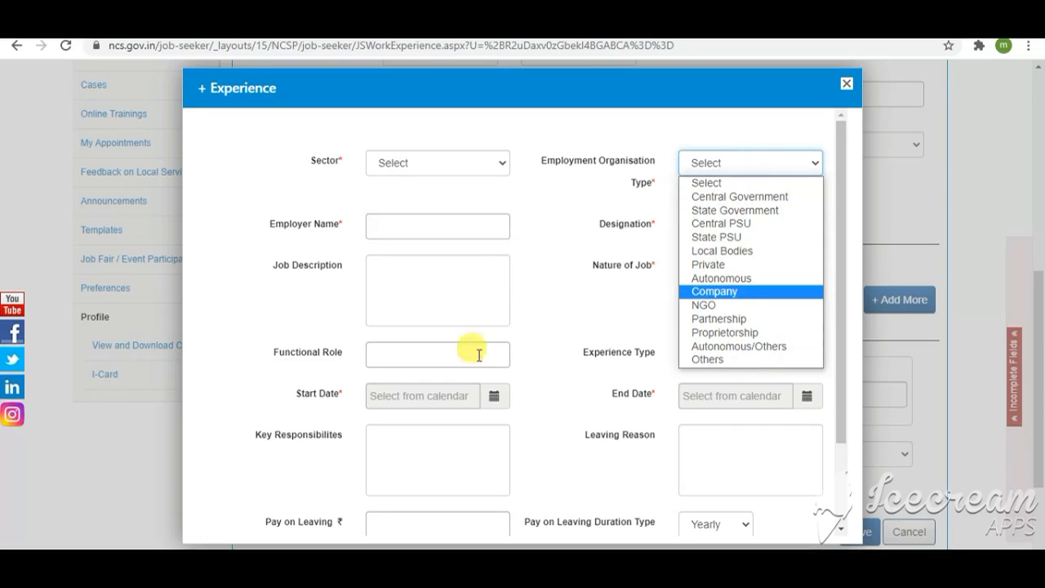
click(405, 352)
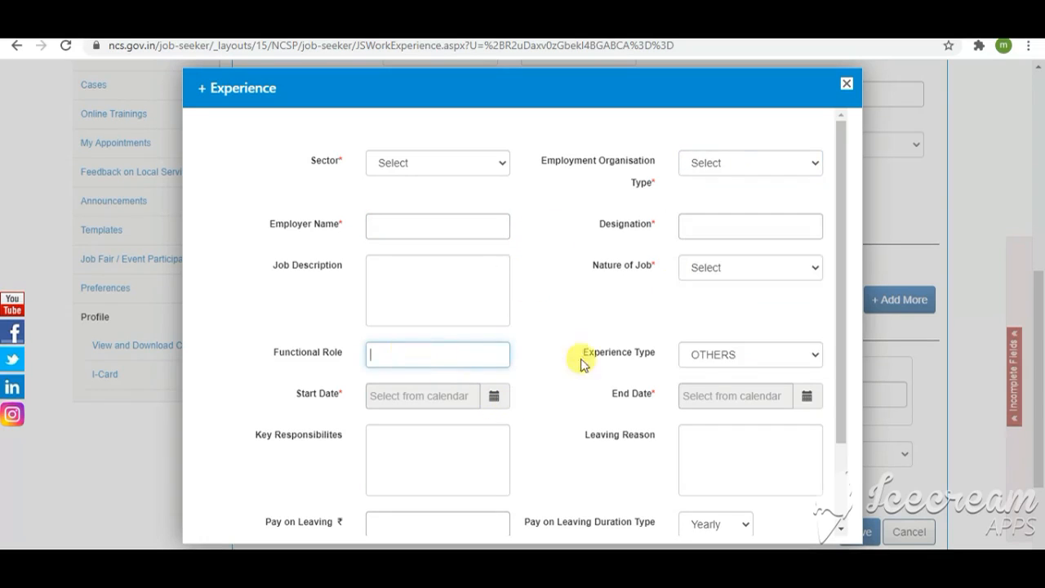
click(724, 359)
scroll(461, 481, down, 2)
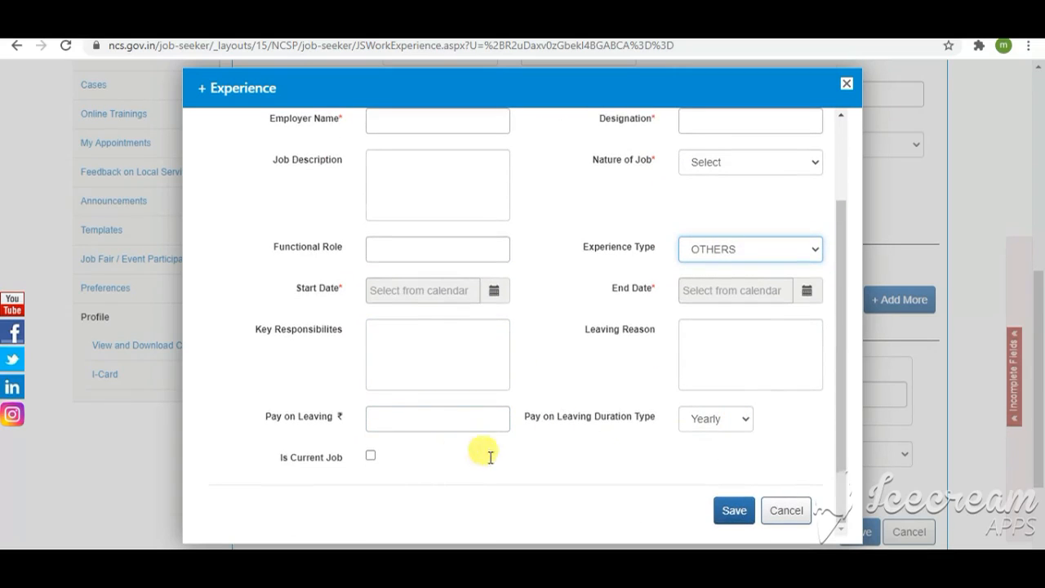
click(789, 517)
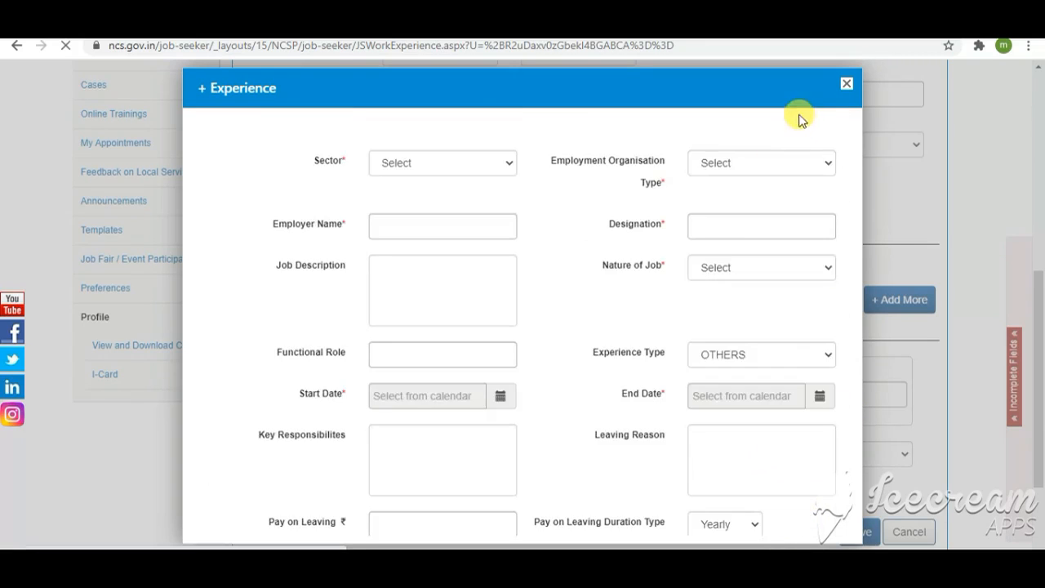
click(845, 85)
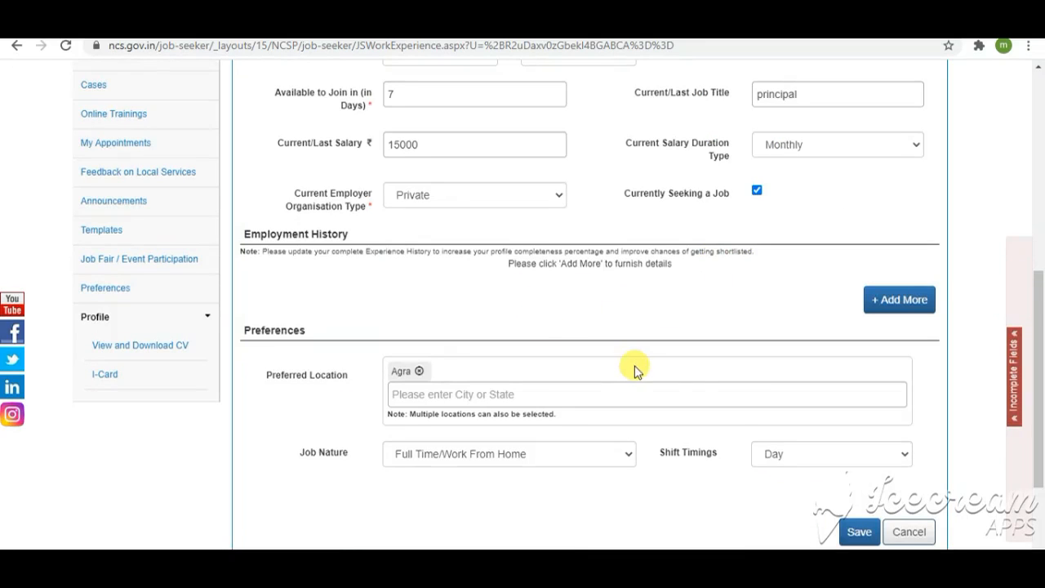
Save the Work Experience and Preferences details of the Experience section
click(858, 533)
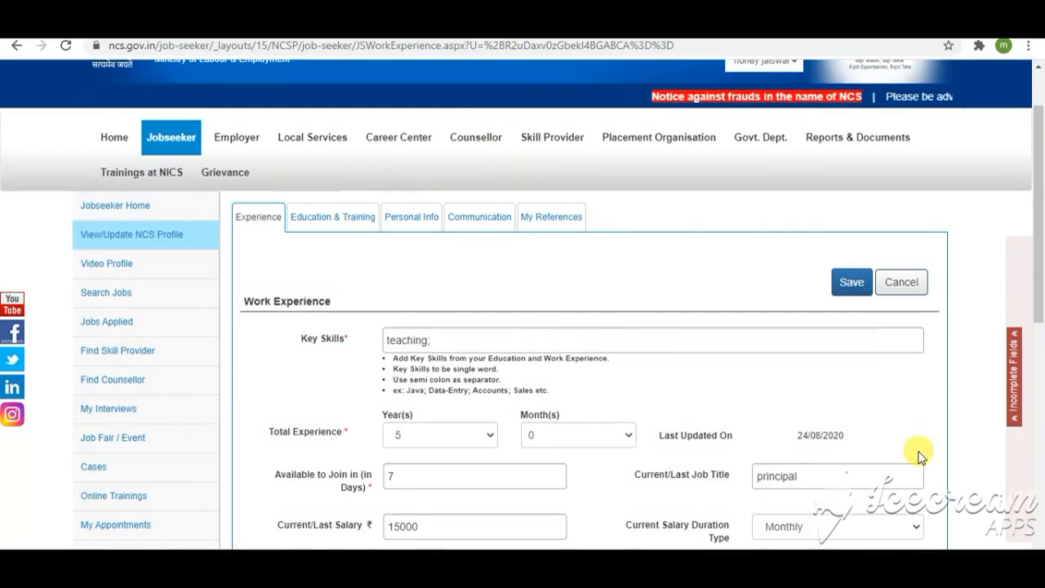
scroll(898, 457, down, 10)
click(858, 391)
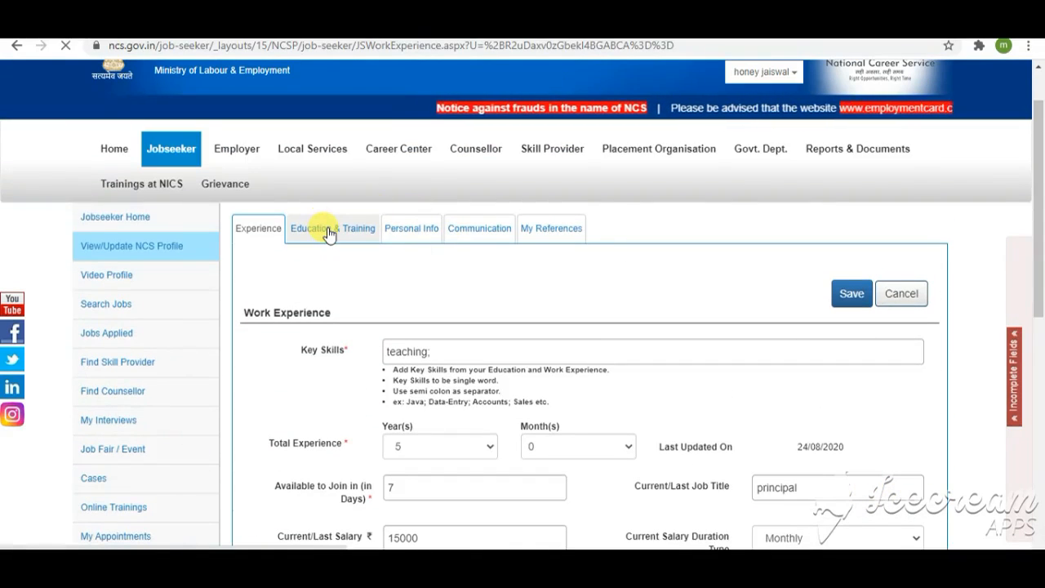
scroll(341, 243, down, 2)
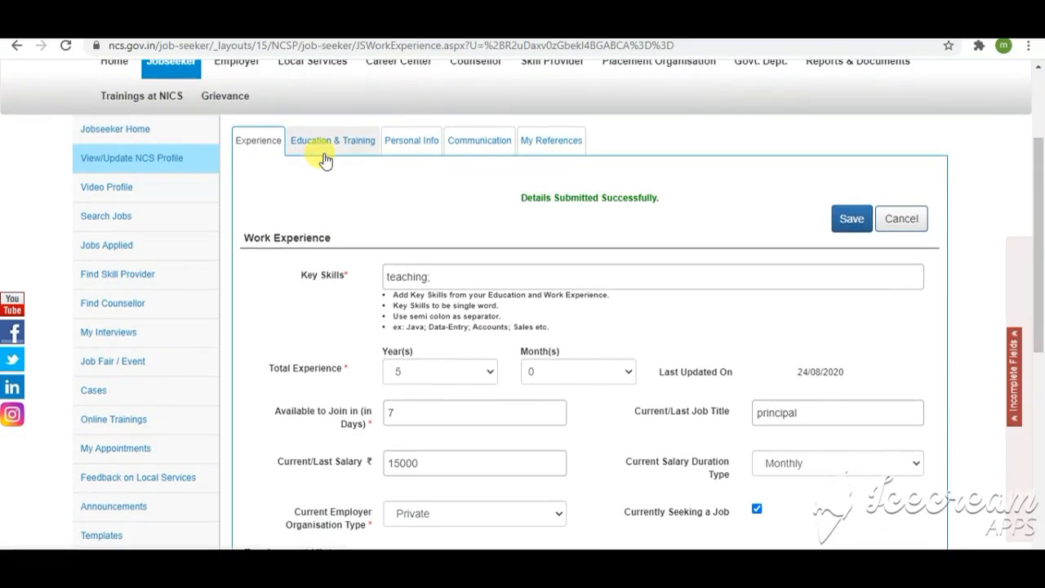
Open Education & Training, keep Graduate as the Highest Education Level, and review the education history and other qualifications
click(336, 143)
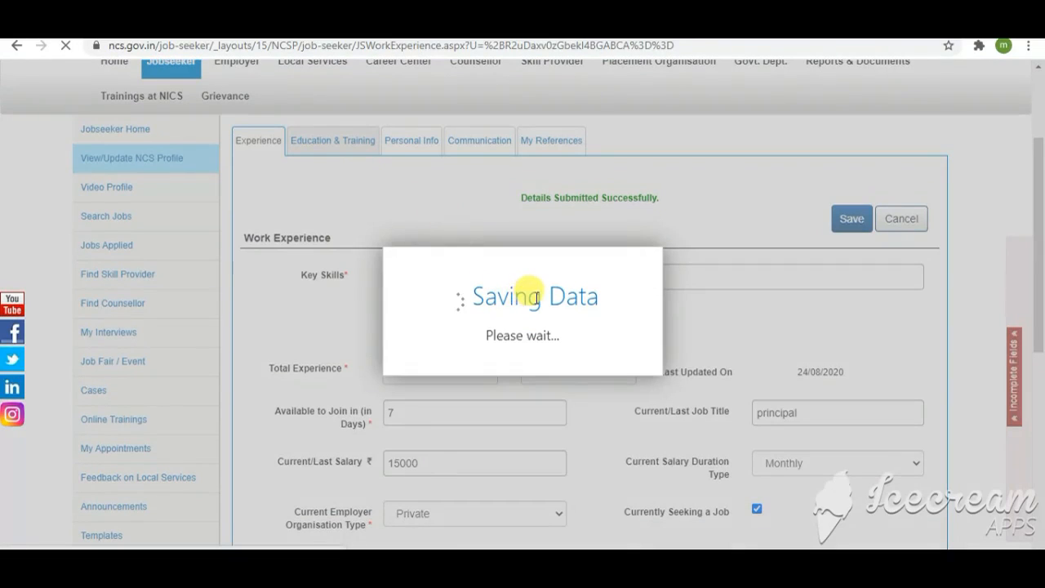
scroll(440, 302, down, 2)
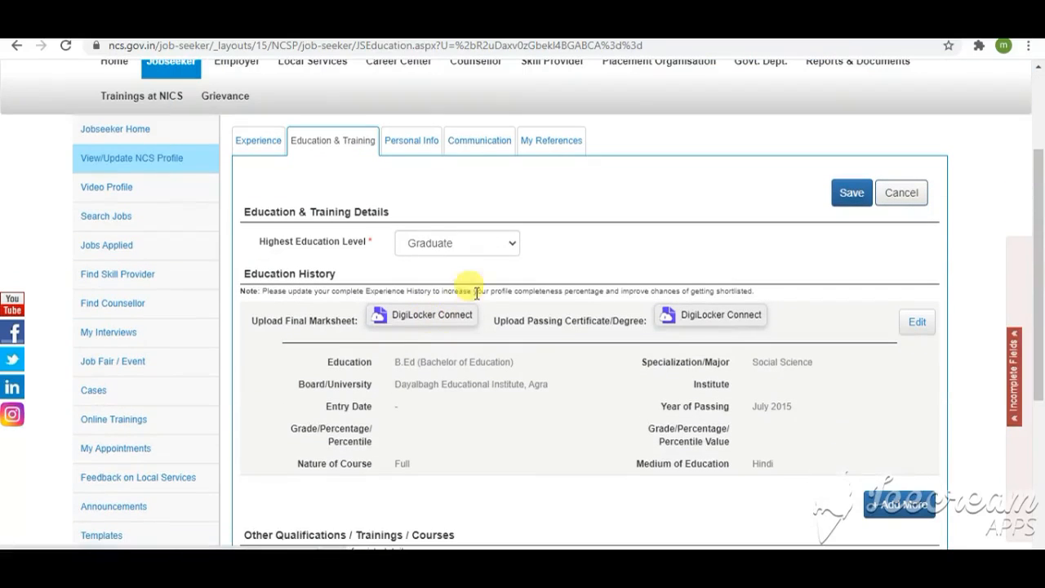
click(512, 248)
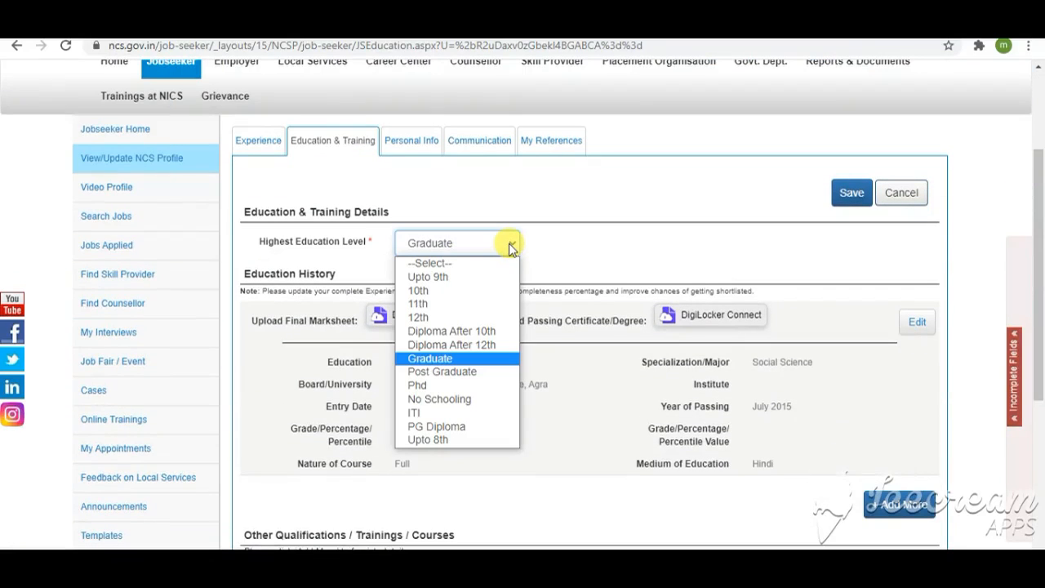
click(486, 358)
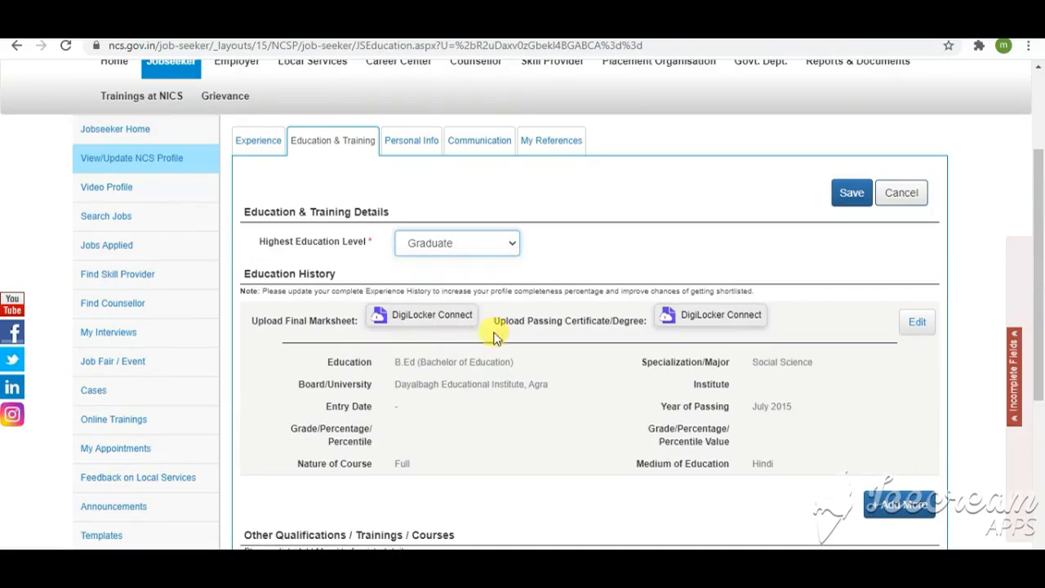
scroll(513, 300, down, 3)
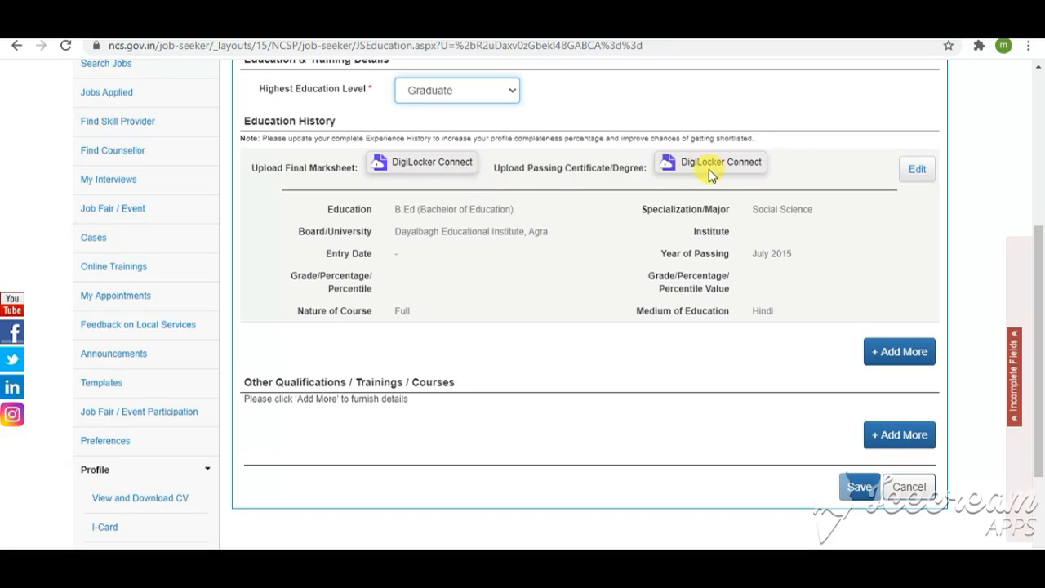
scroll(492, 237, down, 2)
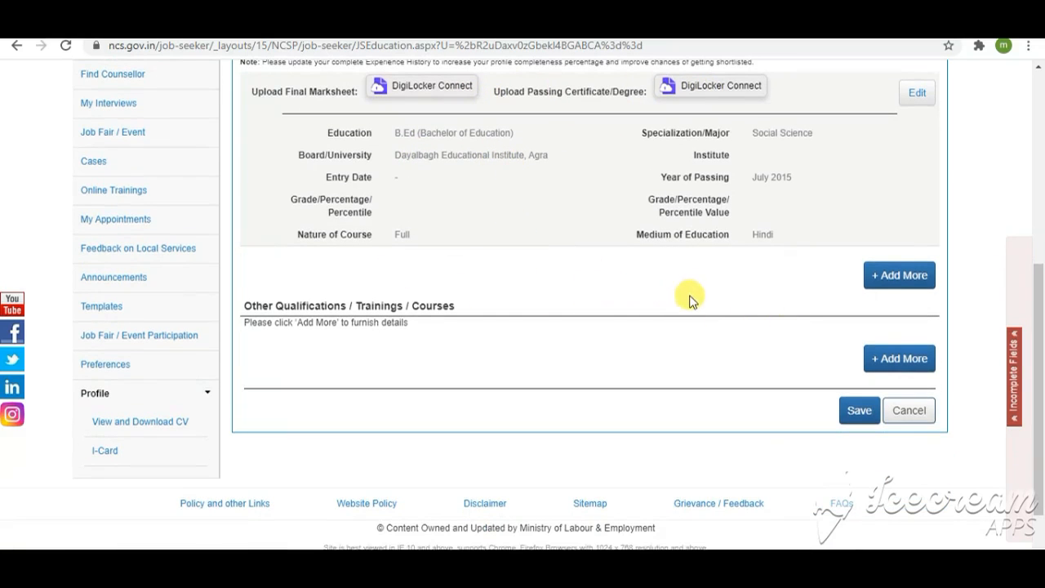
scroll(688, 297, up, 4)
Open the Personal Info section and review its personal, identification, physical attribute and miscellaneous details
click(410, 223)
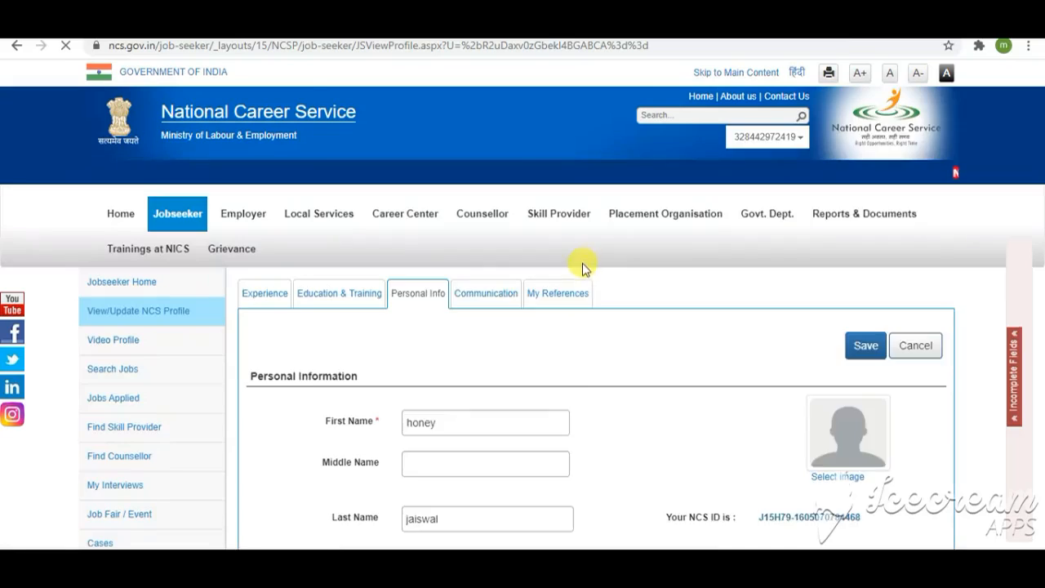
scroll(490, 244, down, 3)
scroll(531, 237, down, 2)
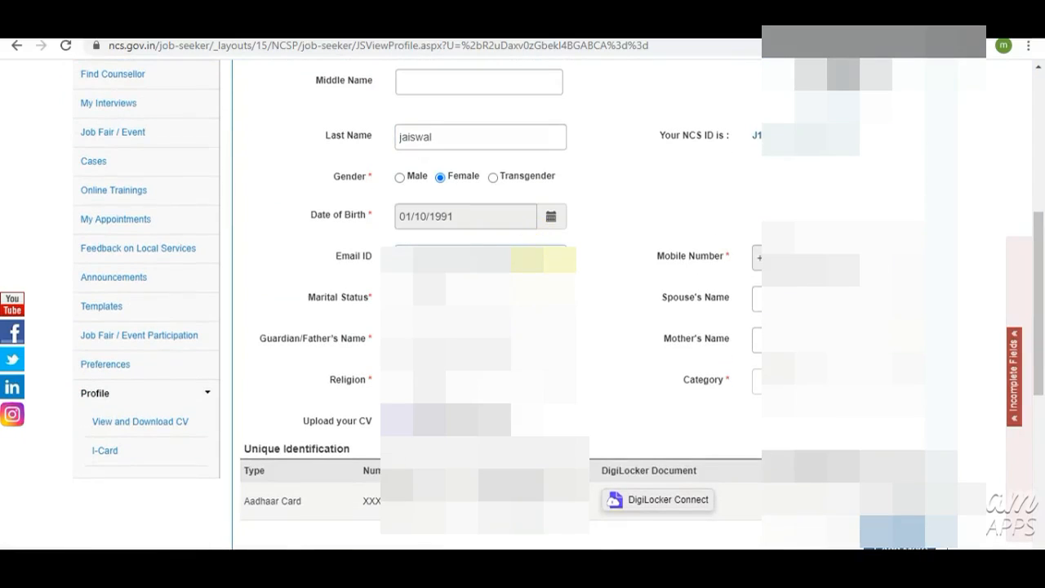
scroll(522, 294, down, 2)
scroll(522, 294, down, 3)
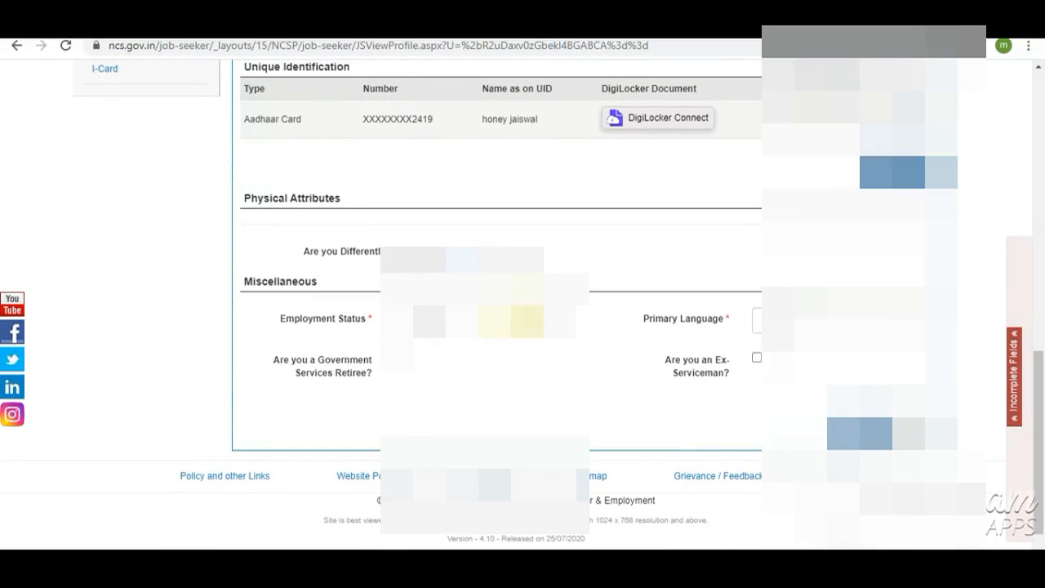
scroll(471, 211, up, 5)
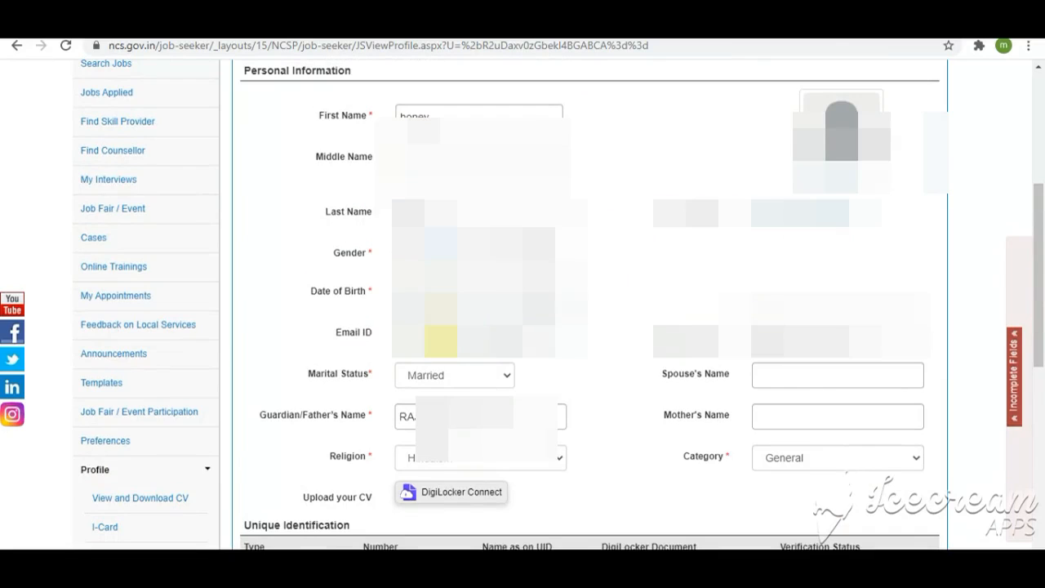
Examine the Religion and Category options in the personal information without changing either
scroll(588, 326, down, 2)
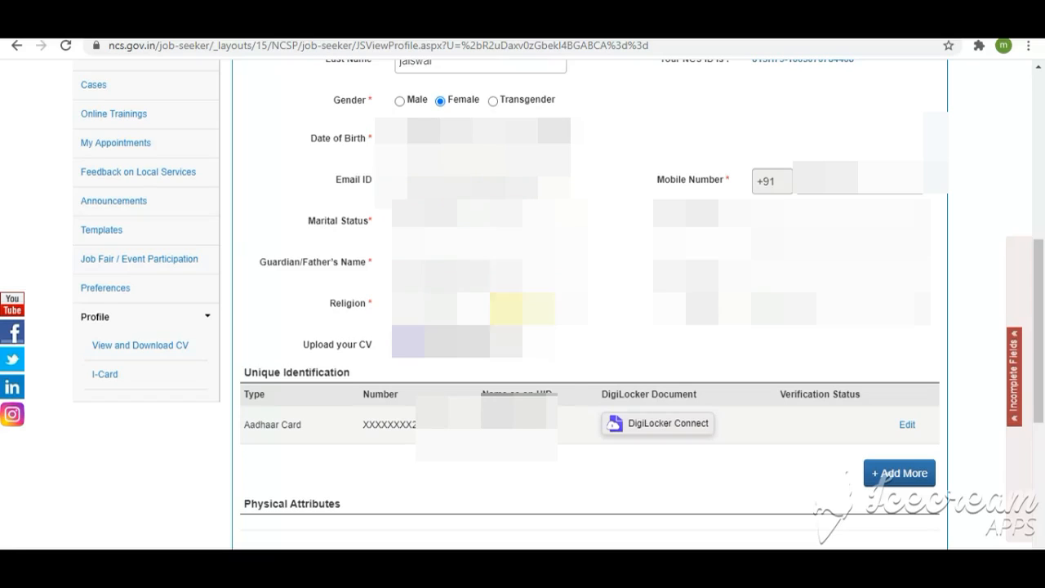
click(516, 309)
click(729, 320)
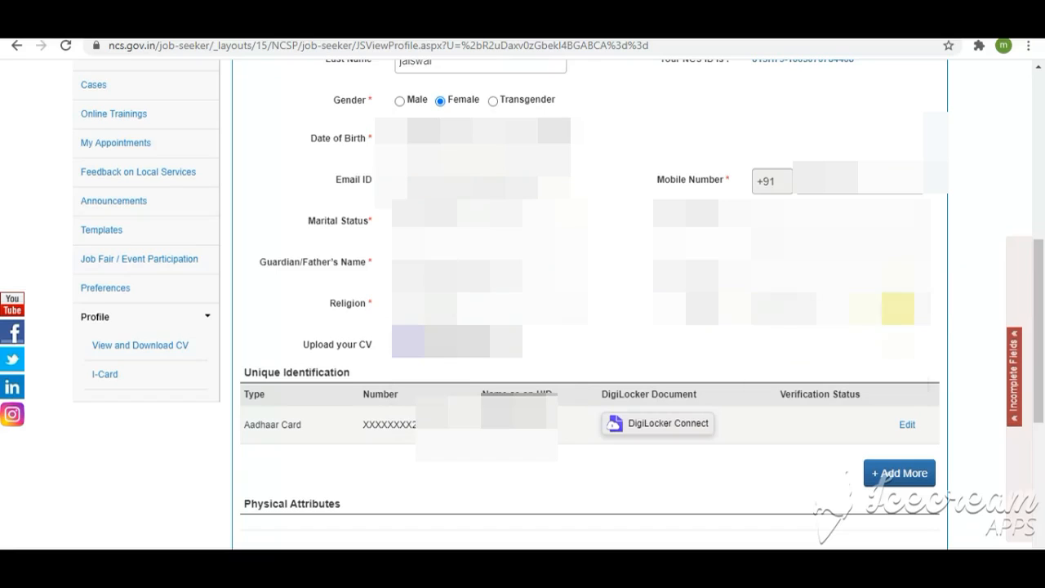
click(816, 341)
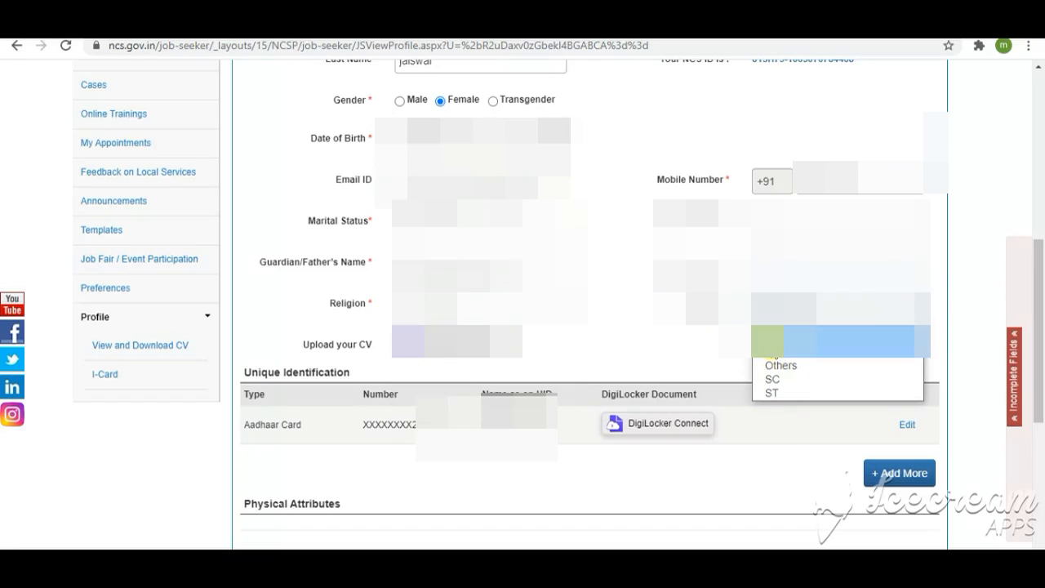
click(663, 354)
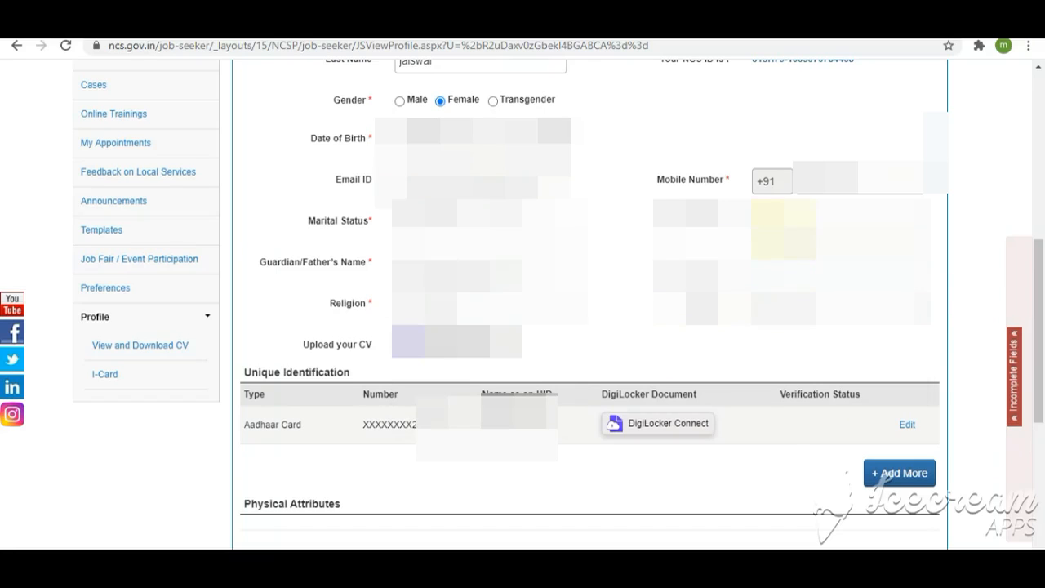
Set the Employment Status to Unemployed and the Primary Language to Hindi in the Miscellaneous details
scroll(508, 307, down, 2)
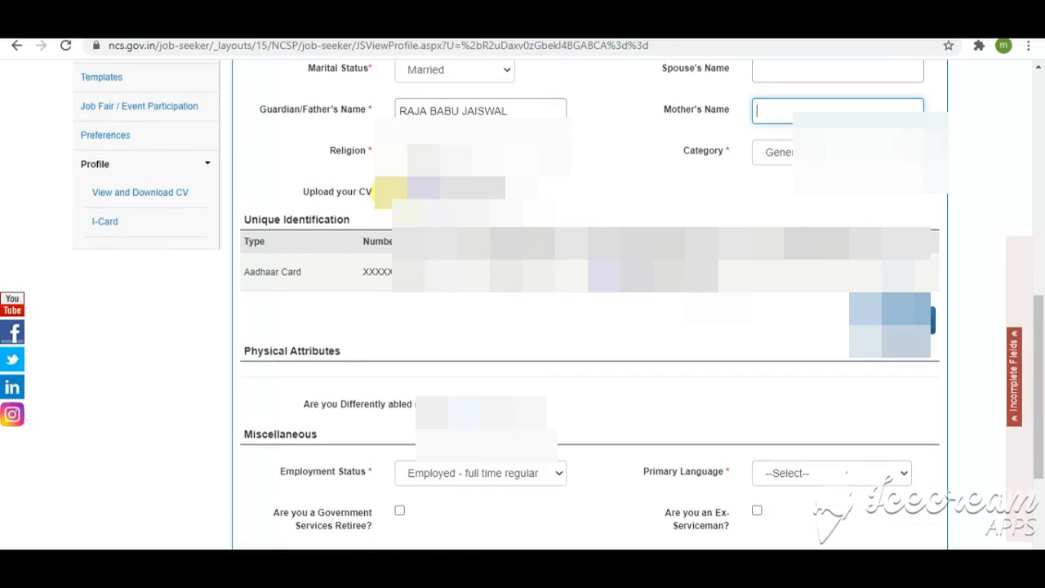
scroll(630, 187, down, 2)
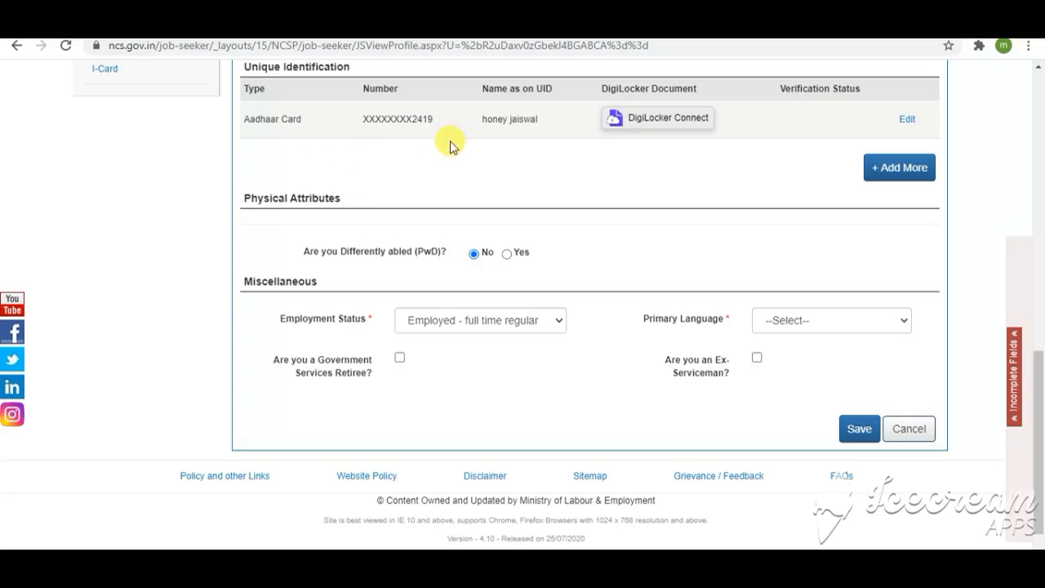
scroll(782, 174, down, 1)
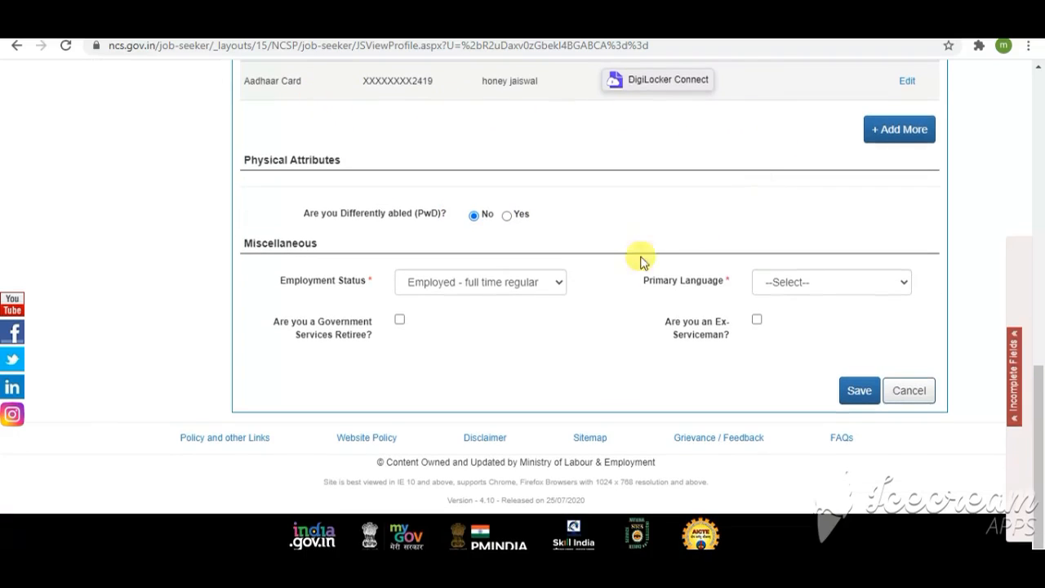
click(549, 285)
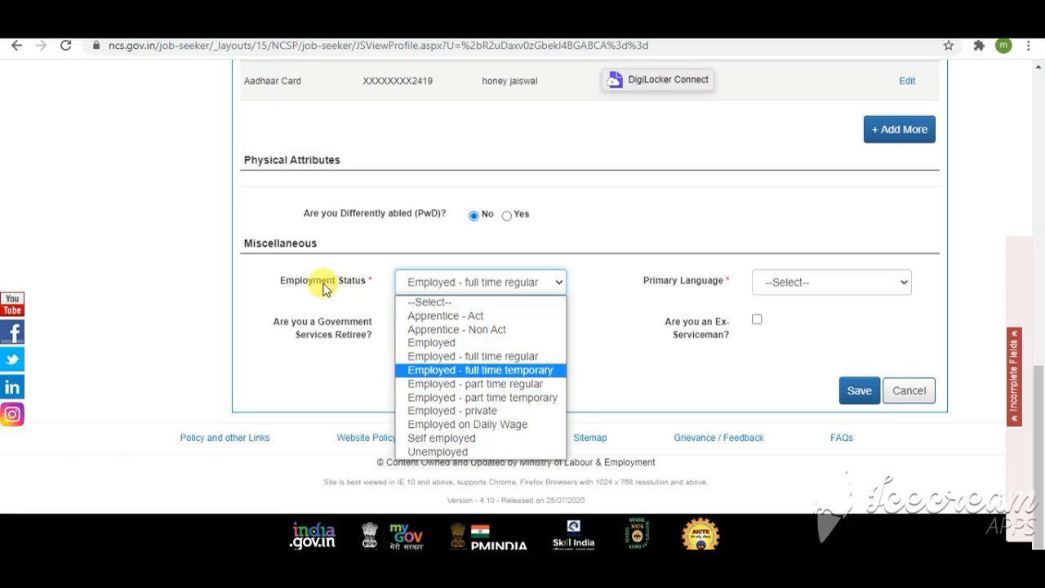
click(448, 452)
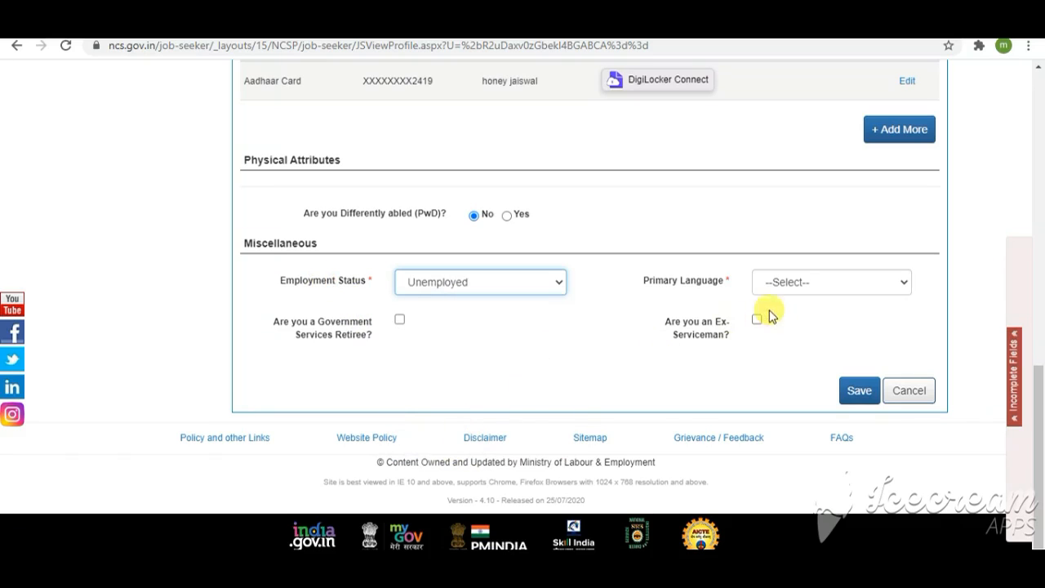
click(799, 283)
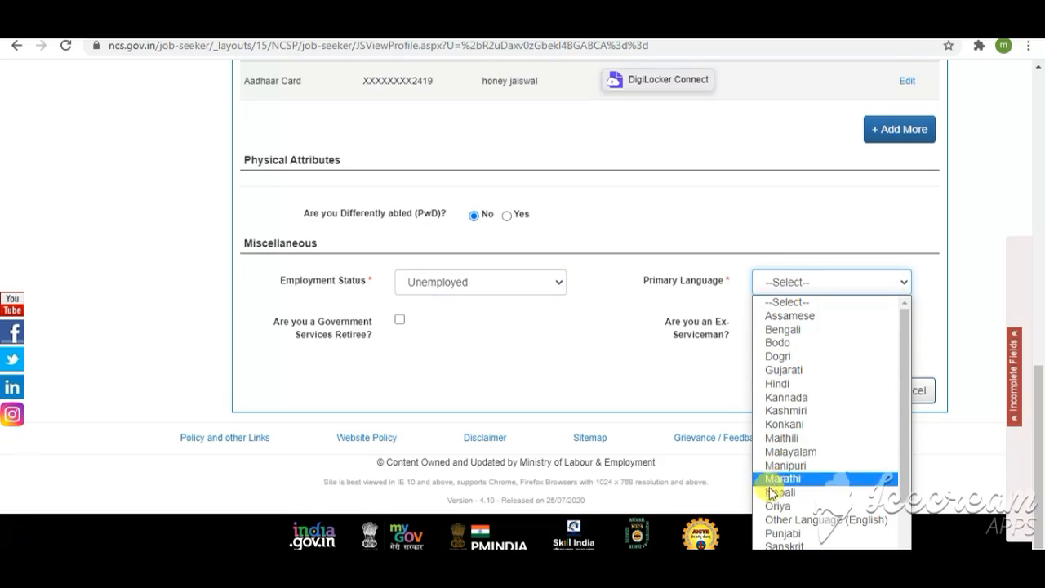
scroll(816, 459, down, 2)
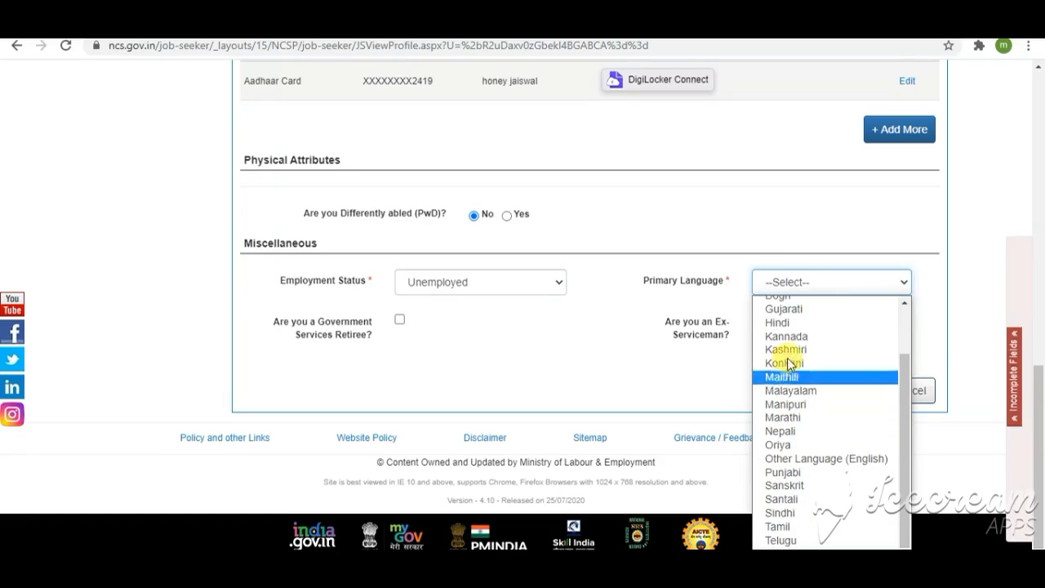
click(786, 324)
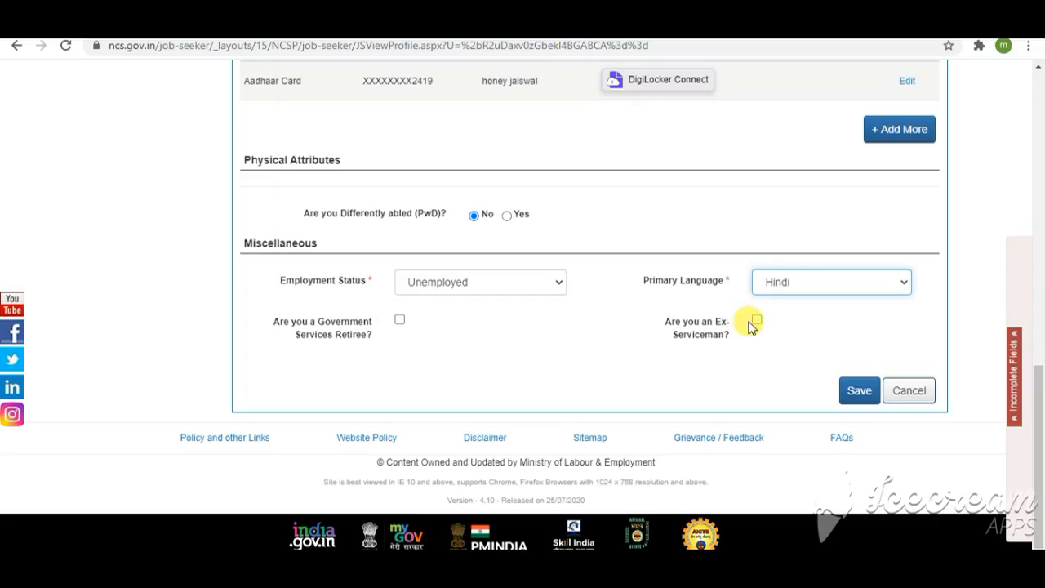
Leave the Government Services Retiree option unticked and save the Personal Info section
click(399, 320)
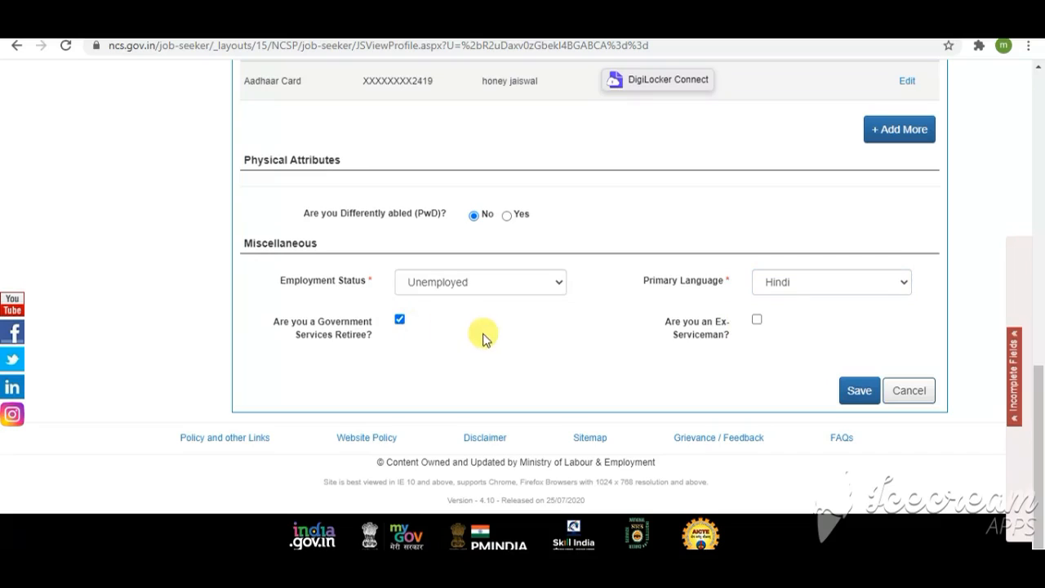
click(400, 321)
click(861, 397)
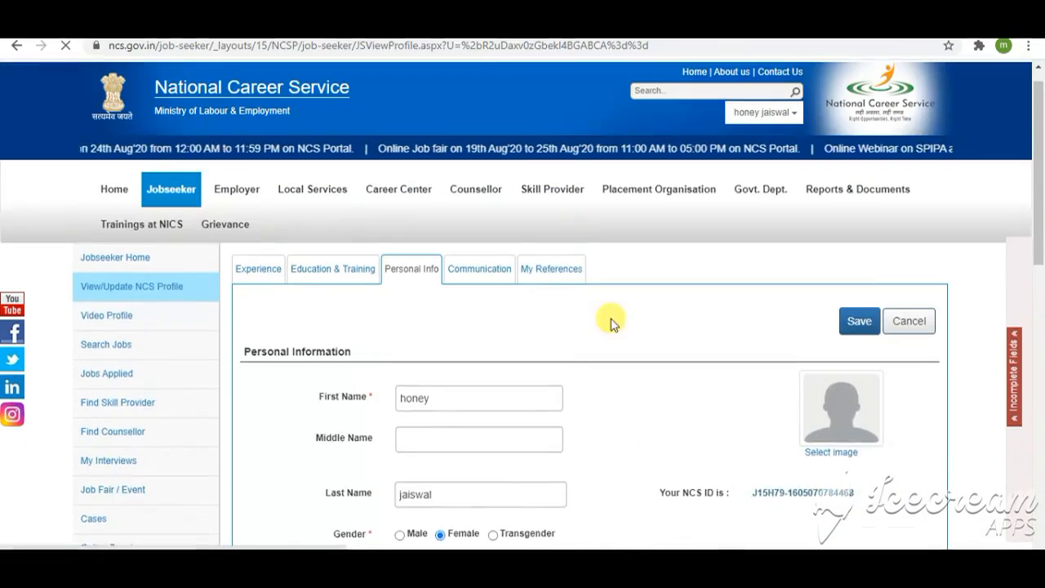
Open the Communication section of the profile and review the Current Address and Permanent Address fields
scroll(495, 295, down, 2)
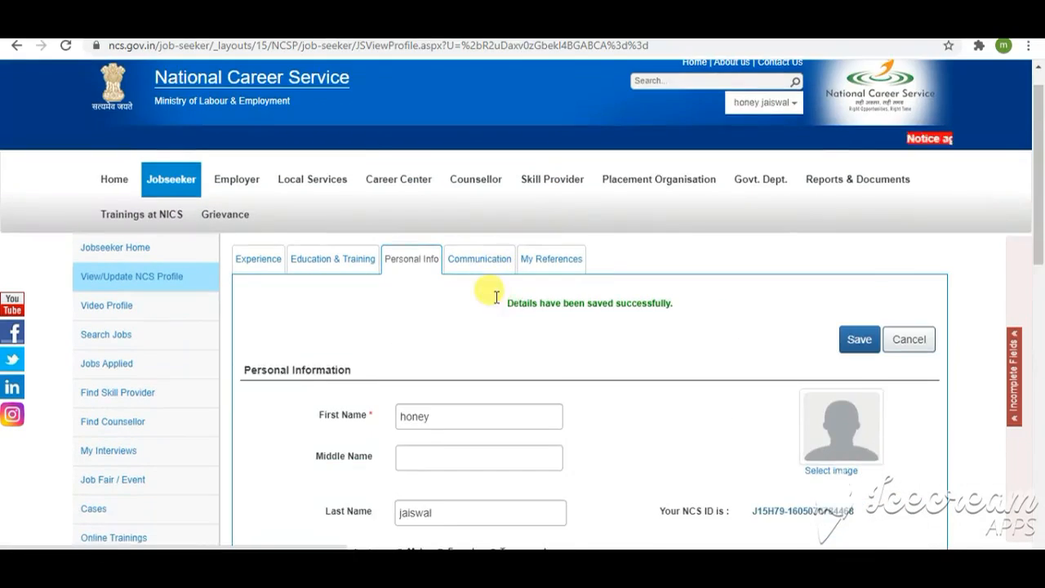
click(482, 158)
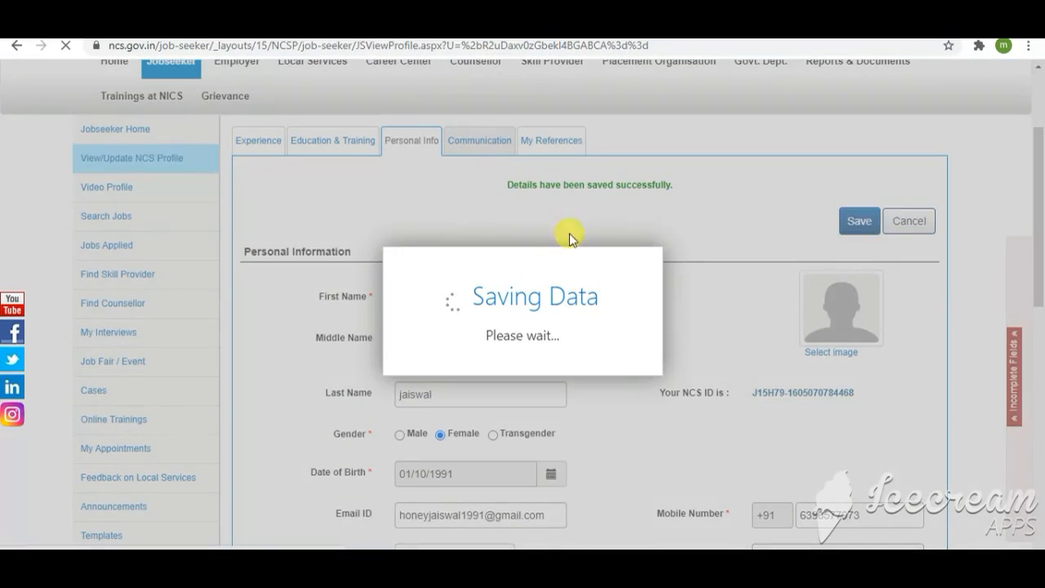
scroll(668, 261, down, 3)
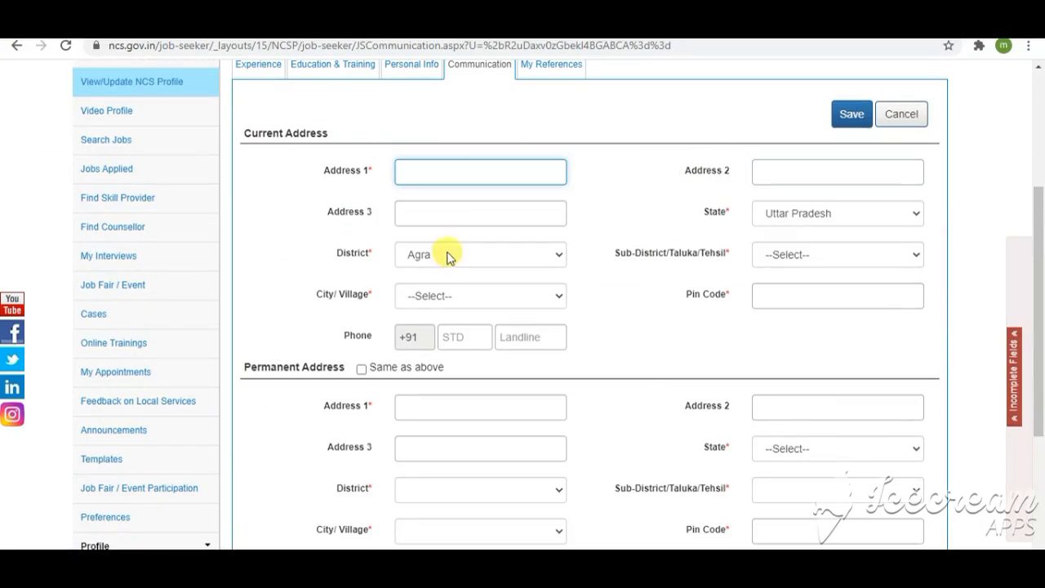
scroll(490, 310, down, 2)
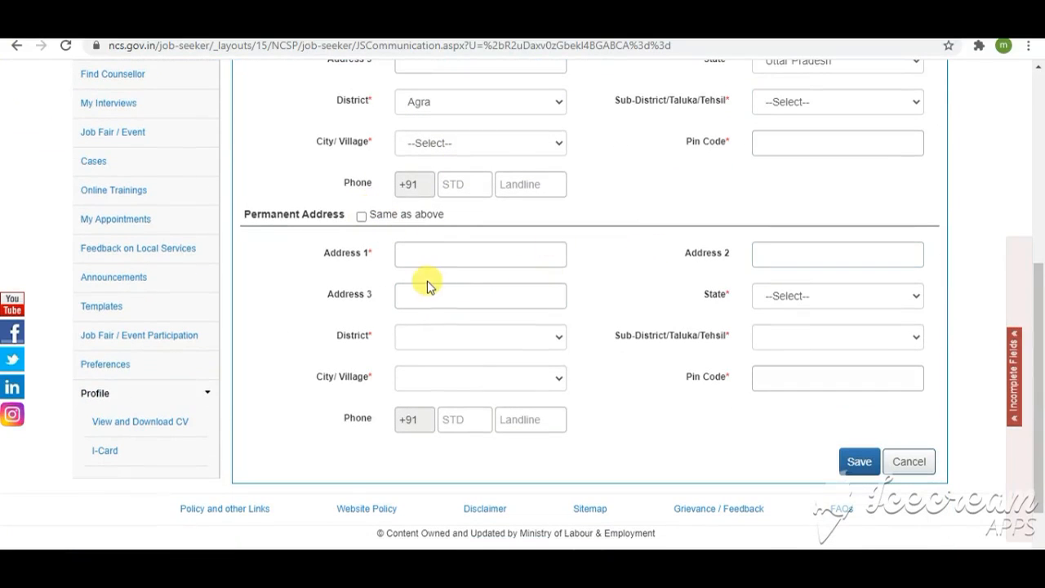
scroll(489, 337, up, 1)
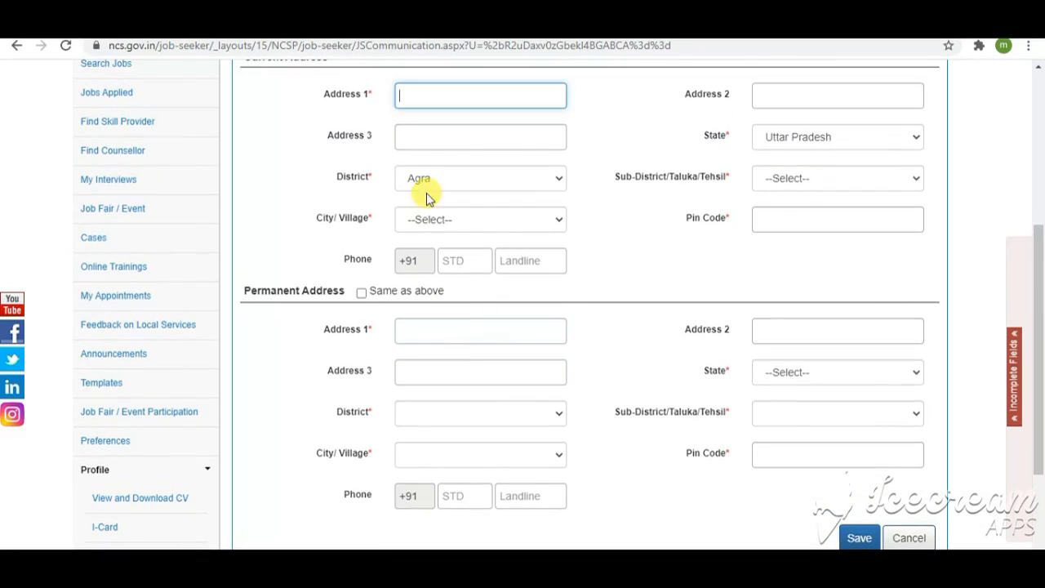
Set both the Sub-District/Taluka/Tehsil and the City/Village of the Current Address to Agra
click(459, 223)
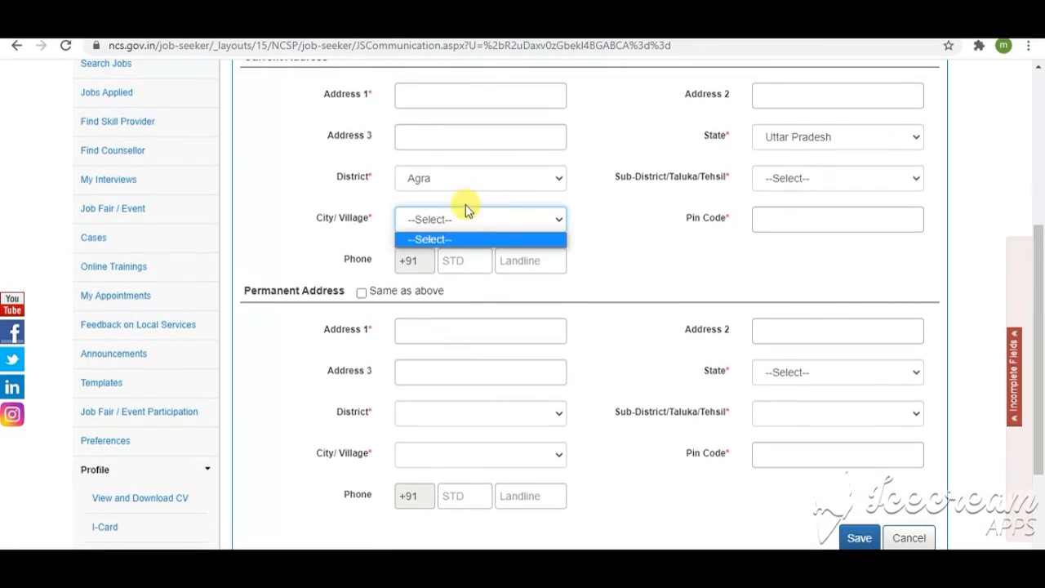
click(466, 225)
click(466, 226)
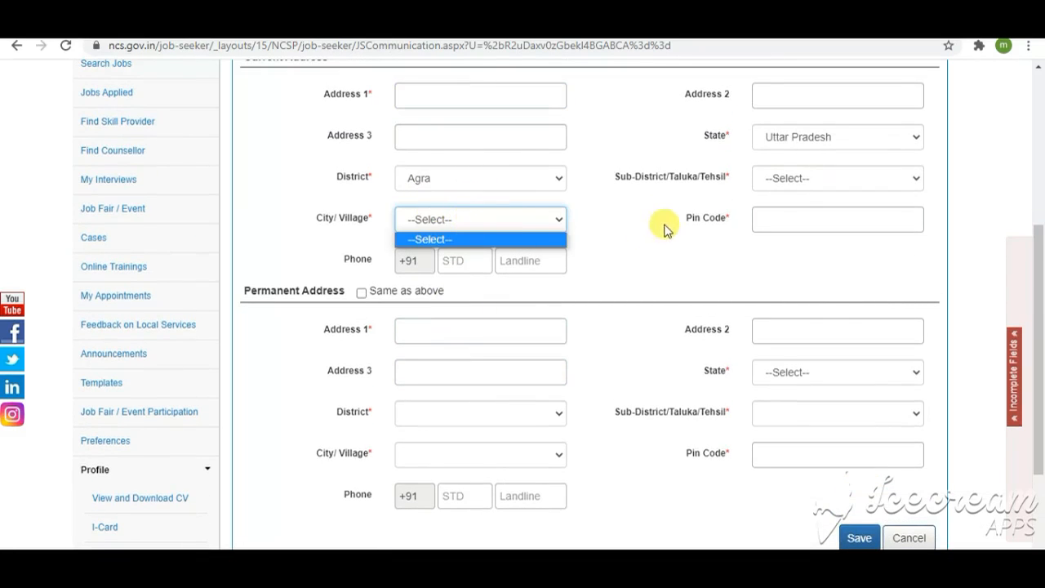
click(518, 218)
click(821, 184)
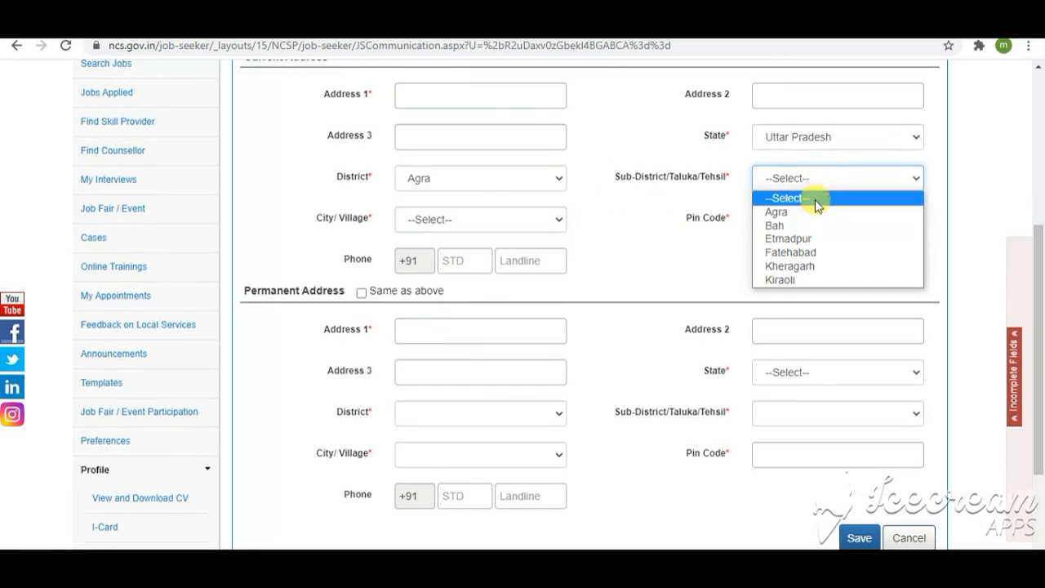
click(778, 207)
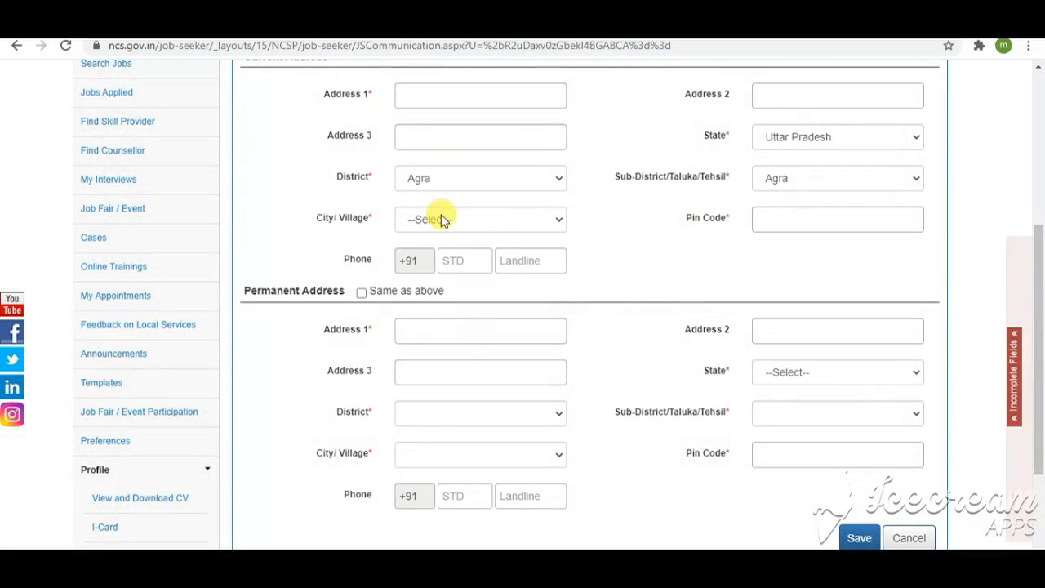
click(444, 218)
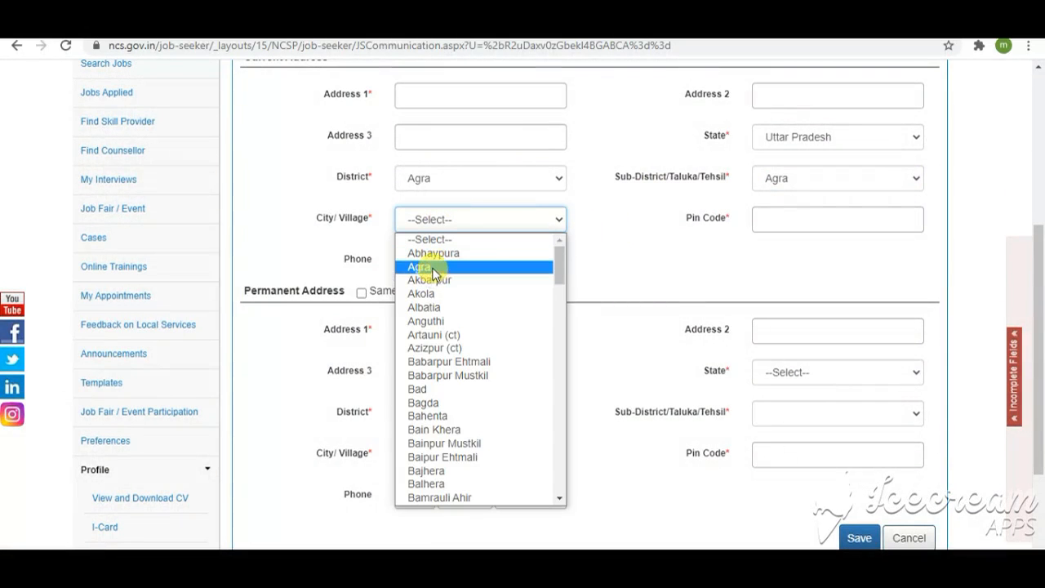
click(434, 268)
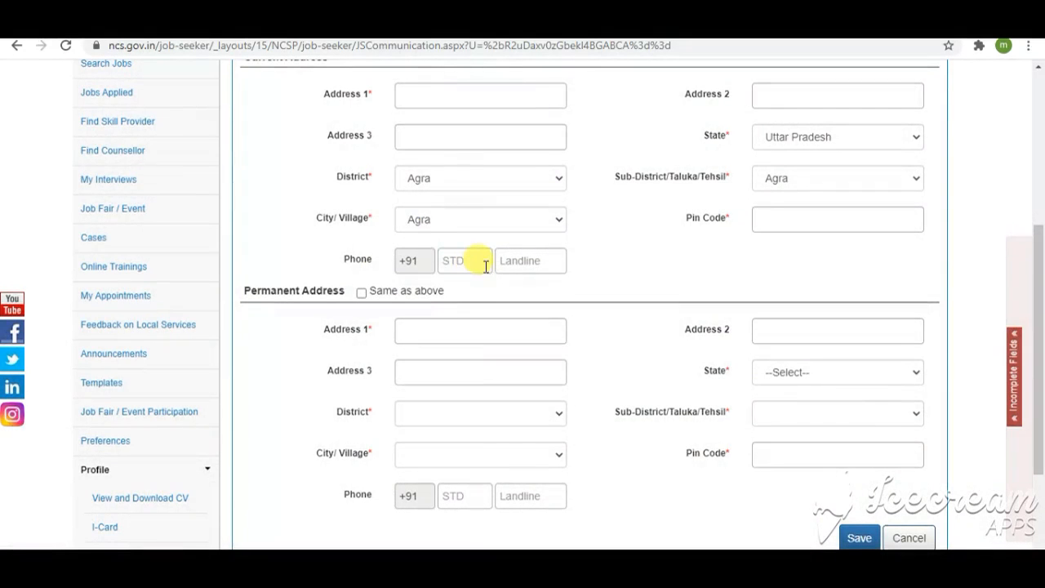
Check the remaining address fields, open the My References section and review the details requested for each reference
scroll(566, 278, up, 1)
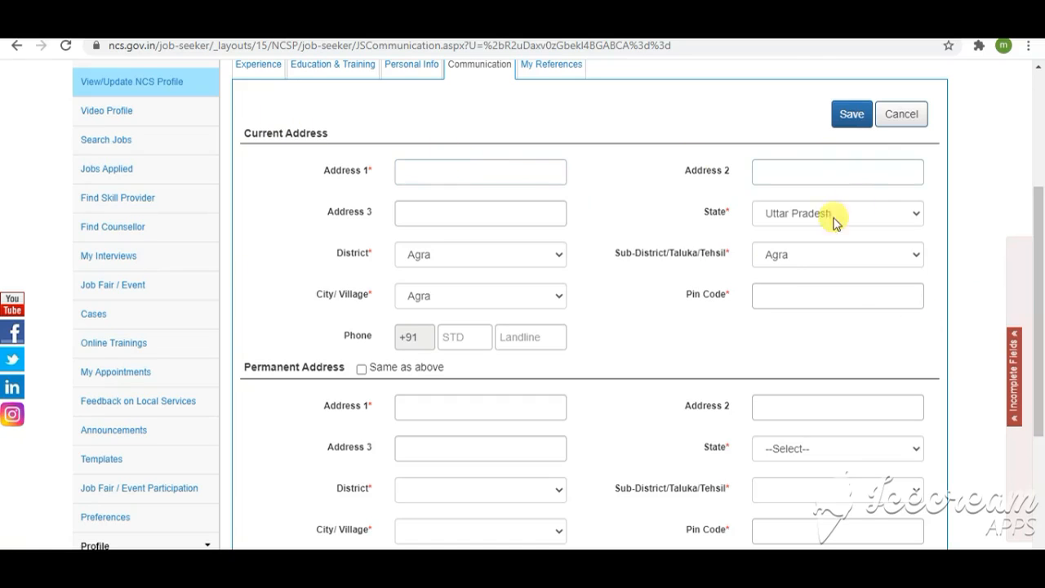
scroll(730, 291, down, 3)
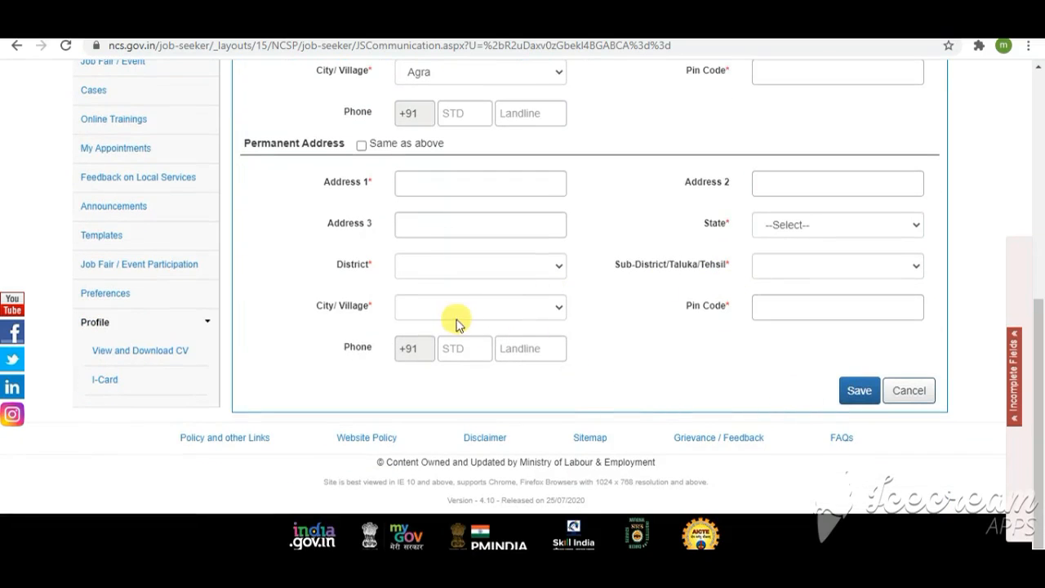
scroll(450, 331, up, 6)
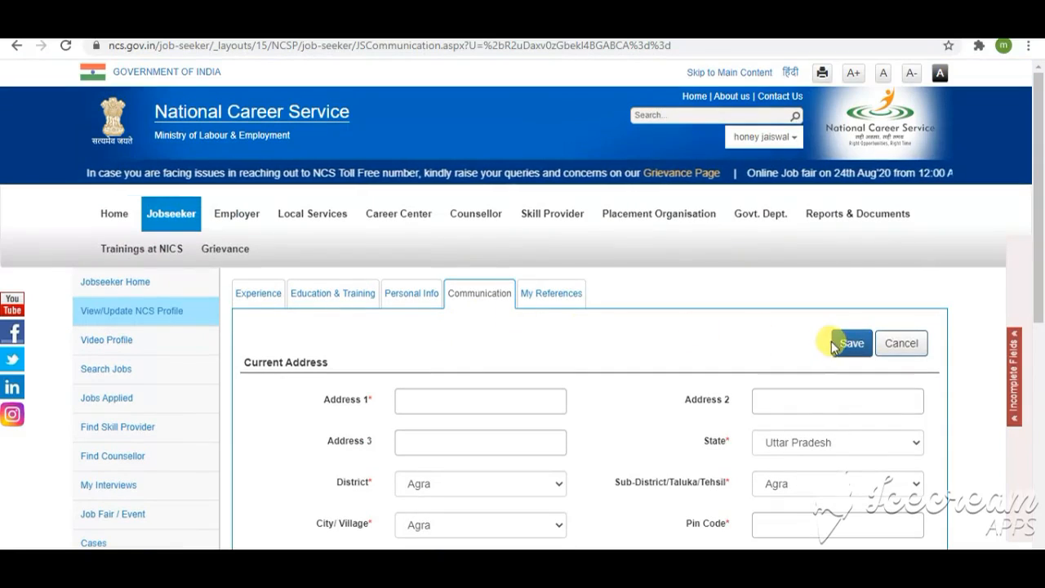
click(541, 313)
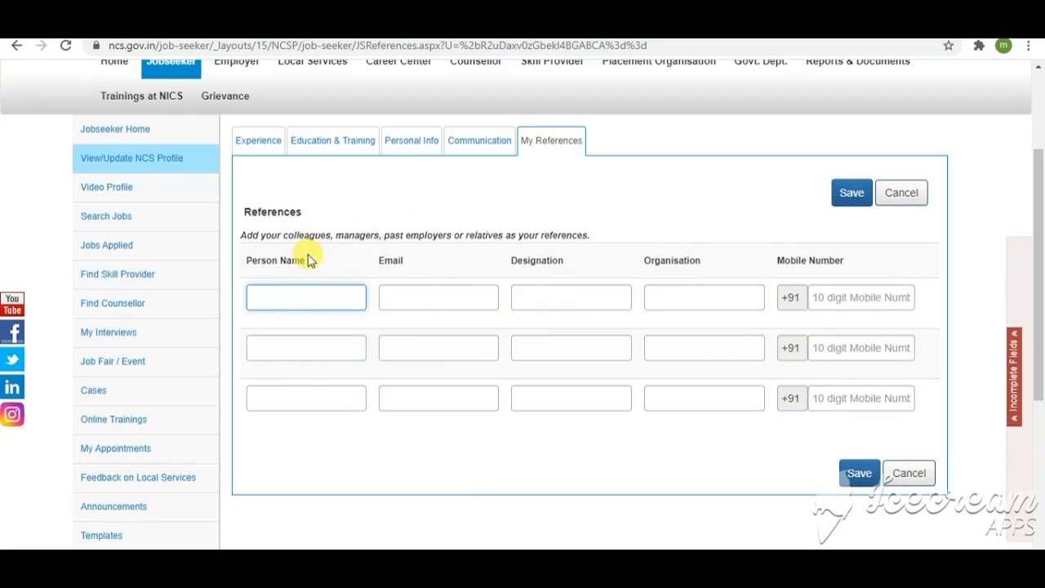
scroll(569, 276, down, 2)
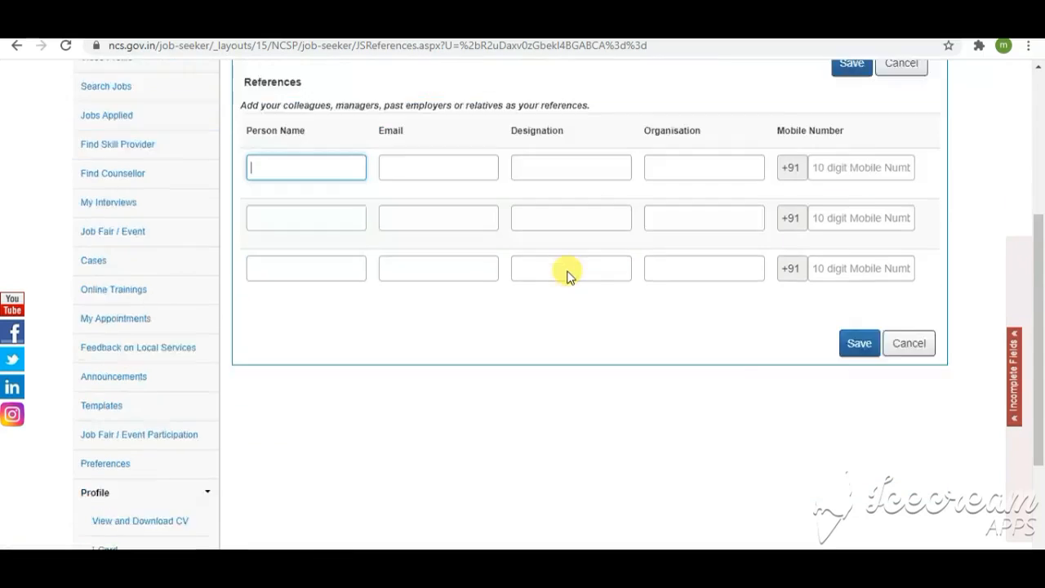
scroll(569, 276, down, 2)
scroll(522, 285, up, 3)
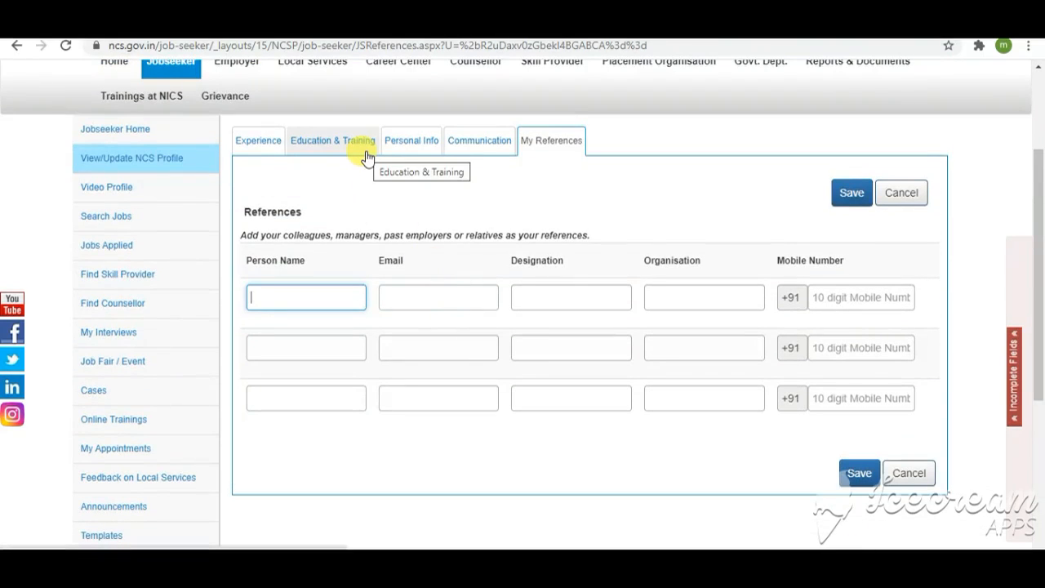
Return to the Education & Training section and bring up the DigiLocker sign-in for uploading an education document
click(326, 149)
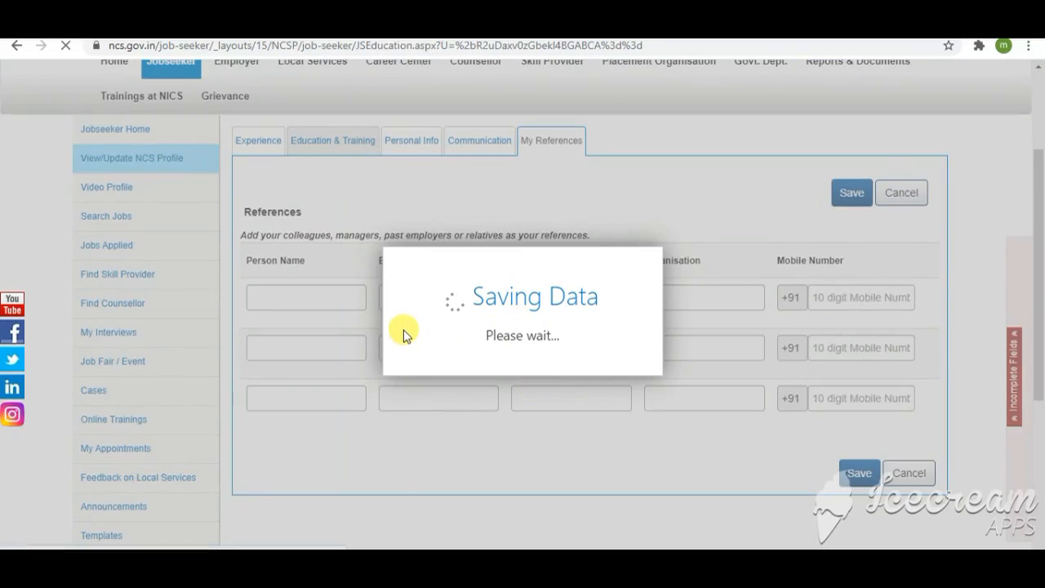
scroll(425, 357, down, 3)
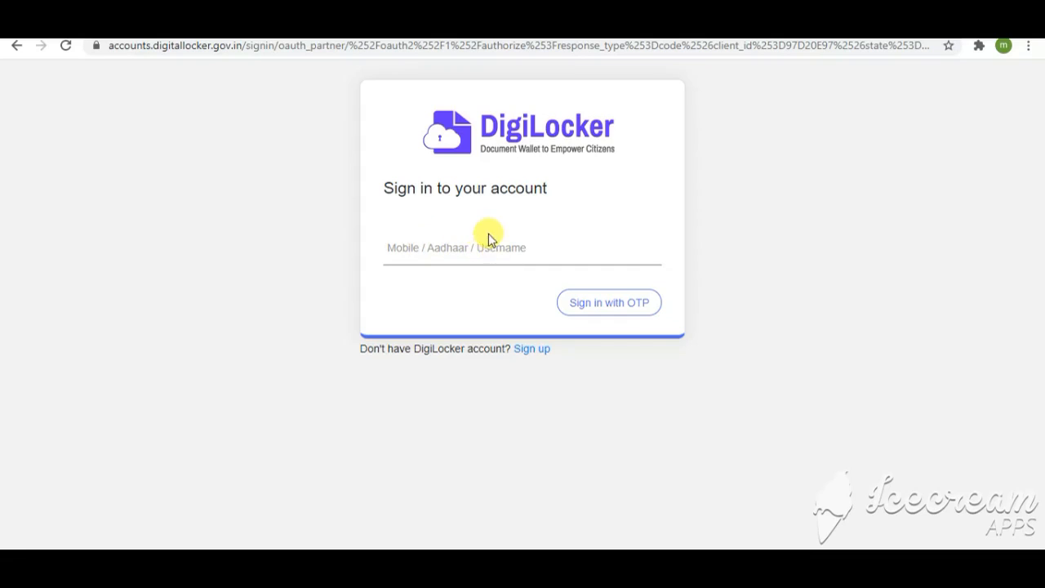
click(420, 249)
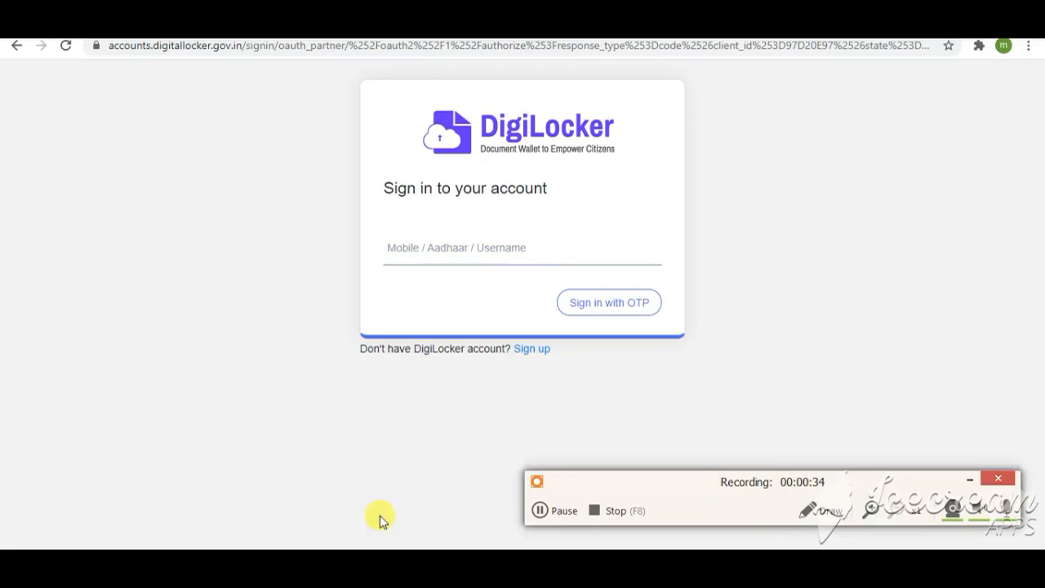
Allow the requested access to the DigiLocker account and decline saving the password in the browser
click(551, 506)
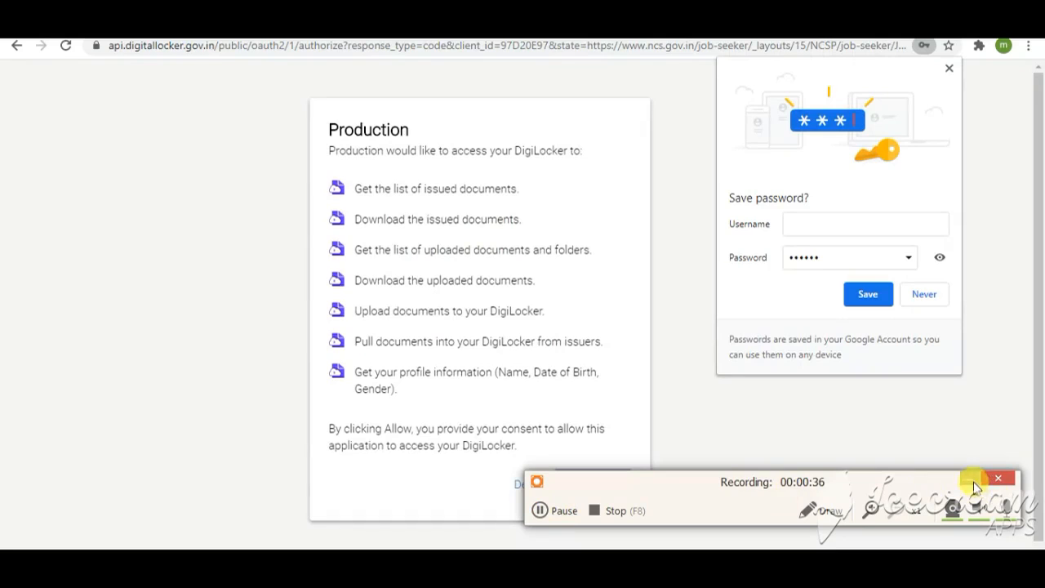
click(974, 484)
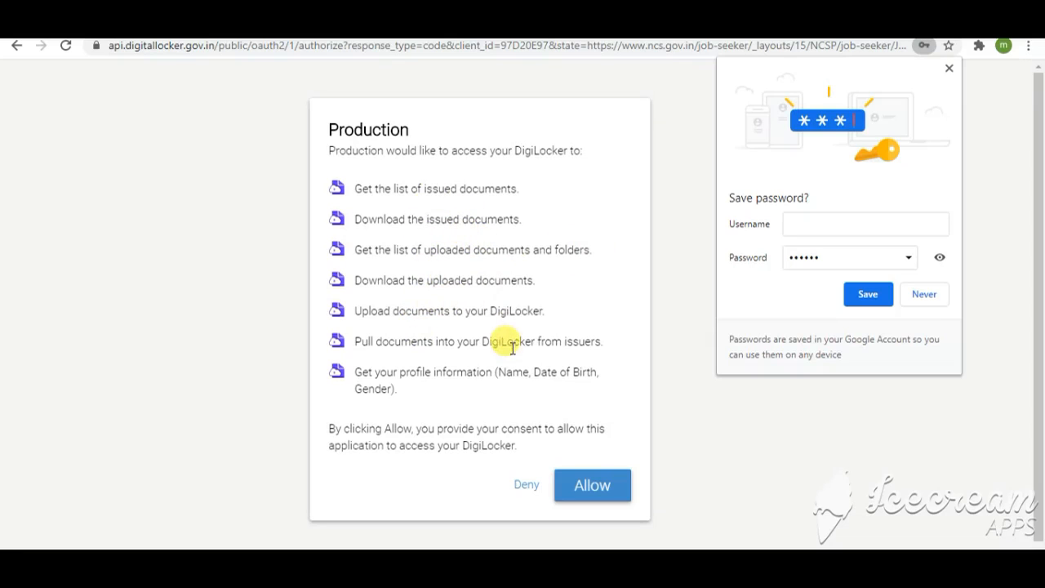
click(593, 488)
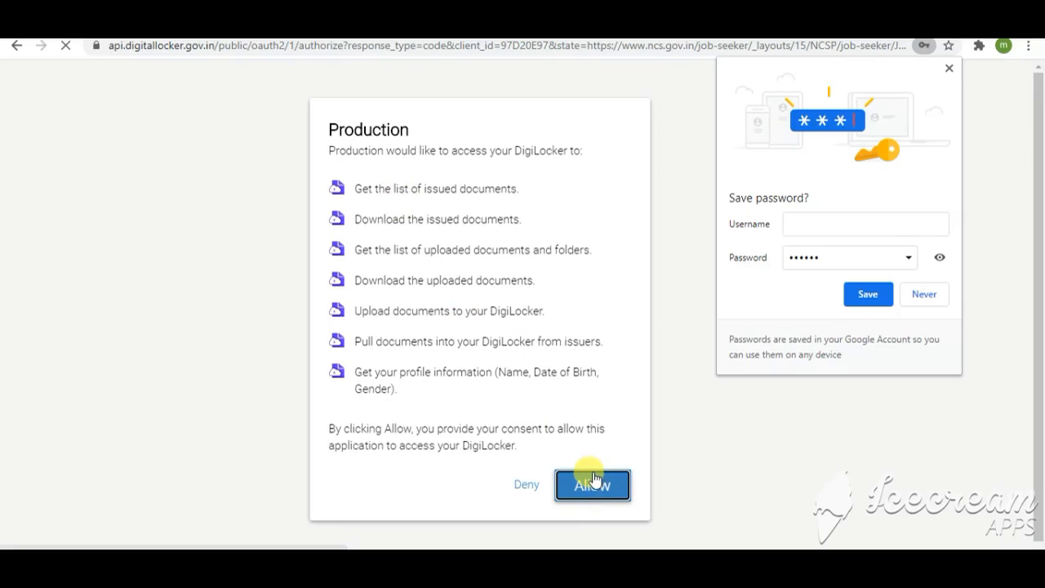
click(942, 297)
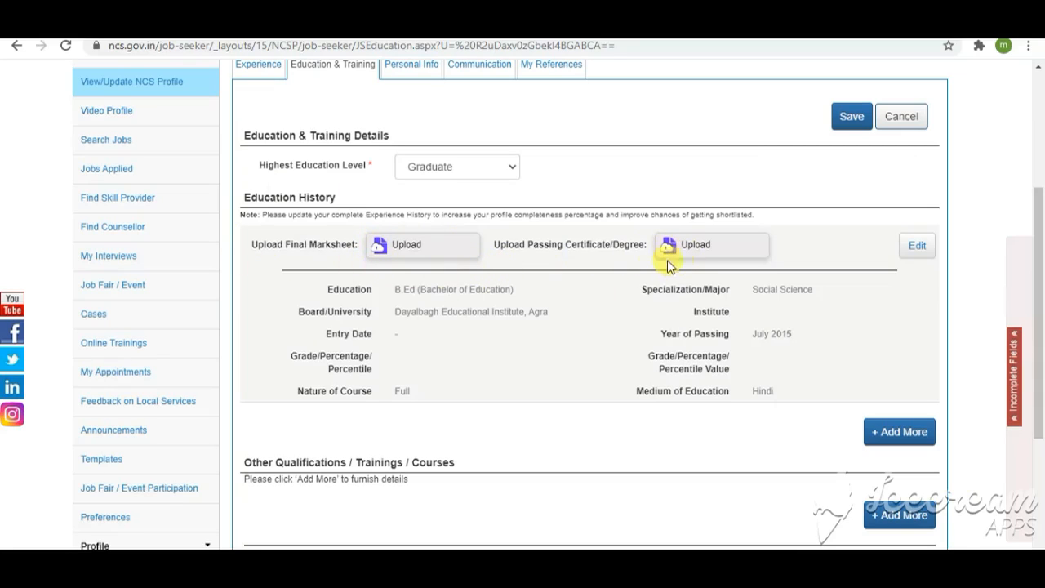
Review the education history and other qualifications, and save the Education & Training section
scroll(433, 287, down, 1)
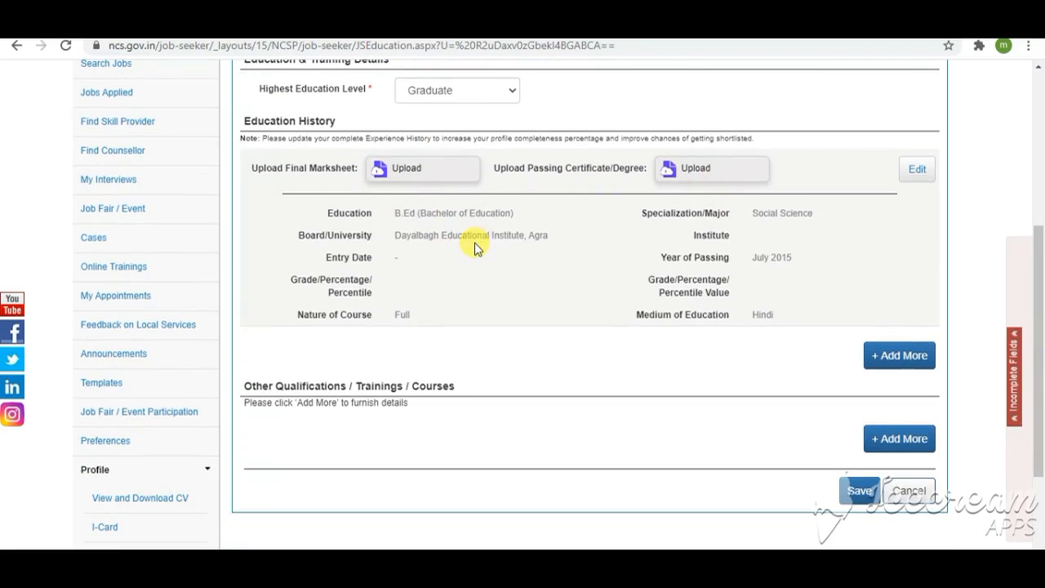
scroll(539, 286, down, 2)
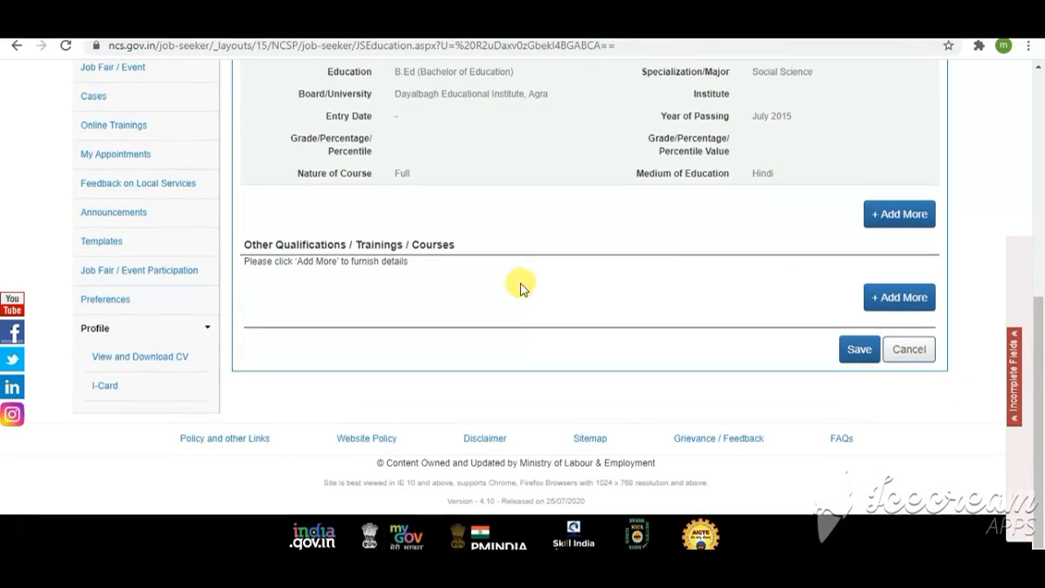
scroll(508, 280, up, 1)
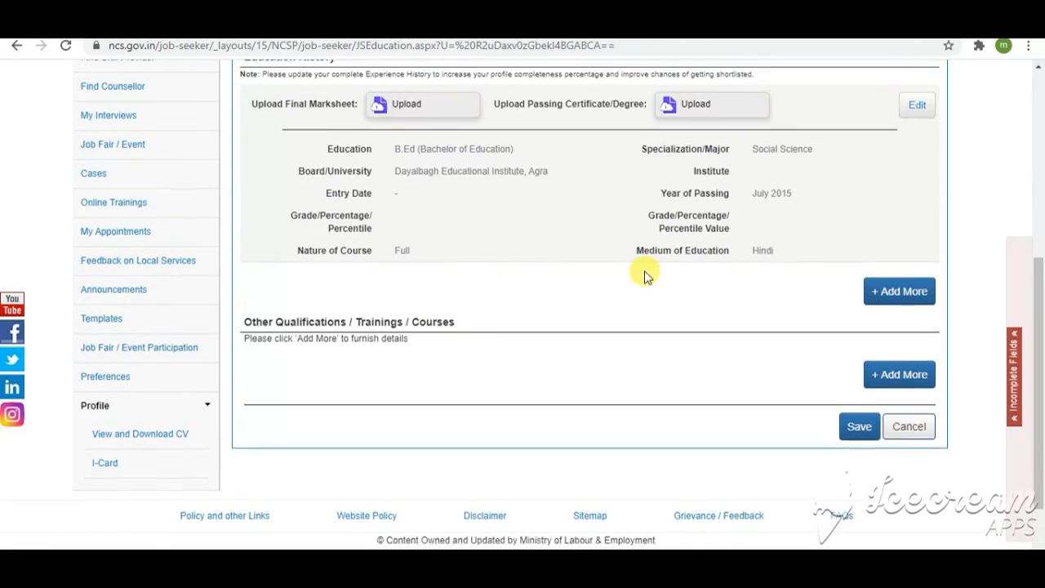
scroll(571, 257, up, 1)
scroll(492, 246, up, 3)
scroll(591, 264, down, 2)
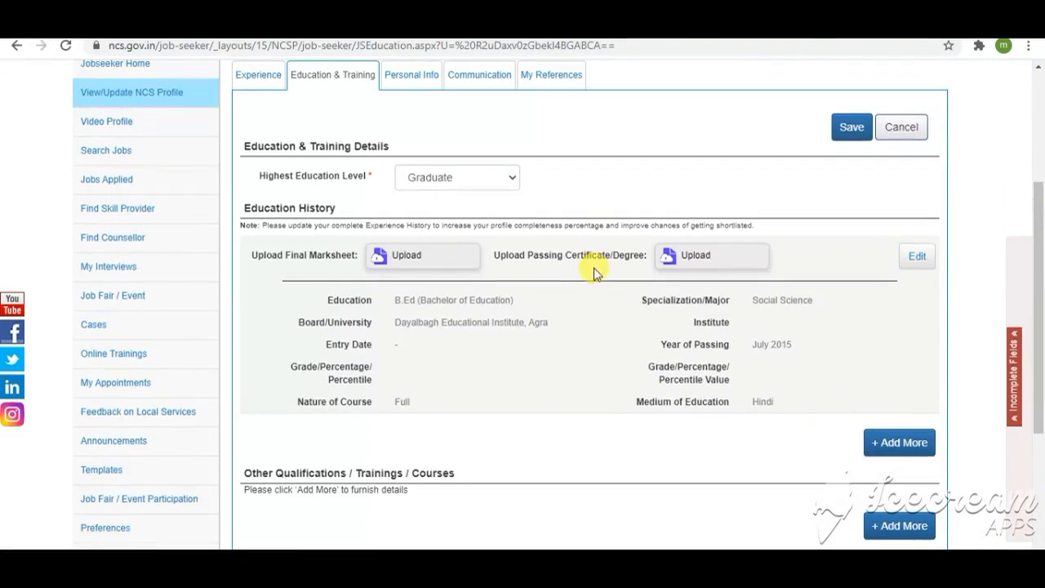
scroll(694, 299, down, 2)
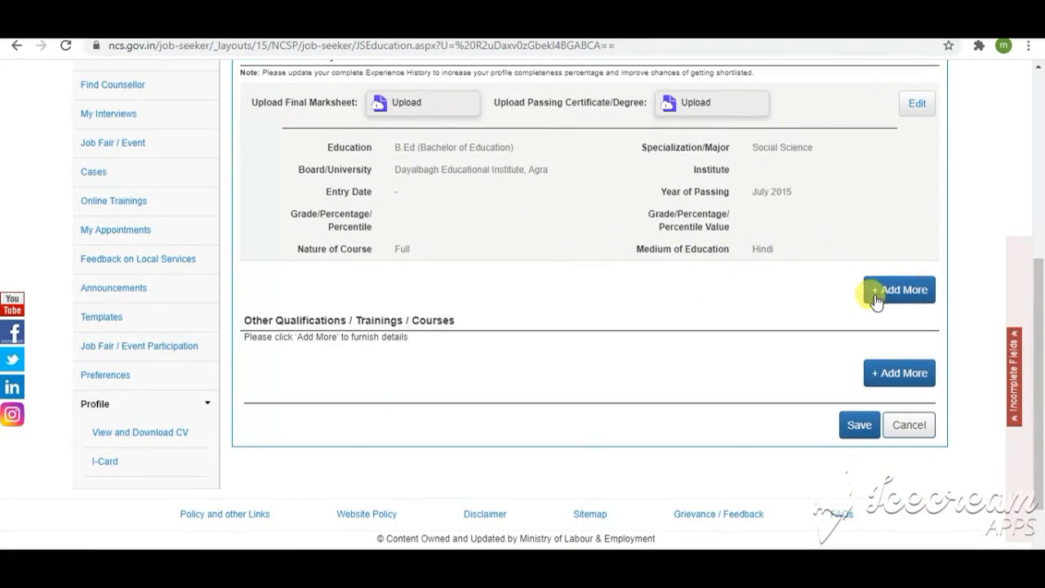
scroll(729, 319, down, 1)
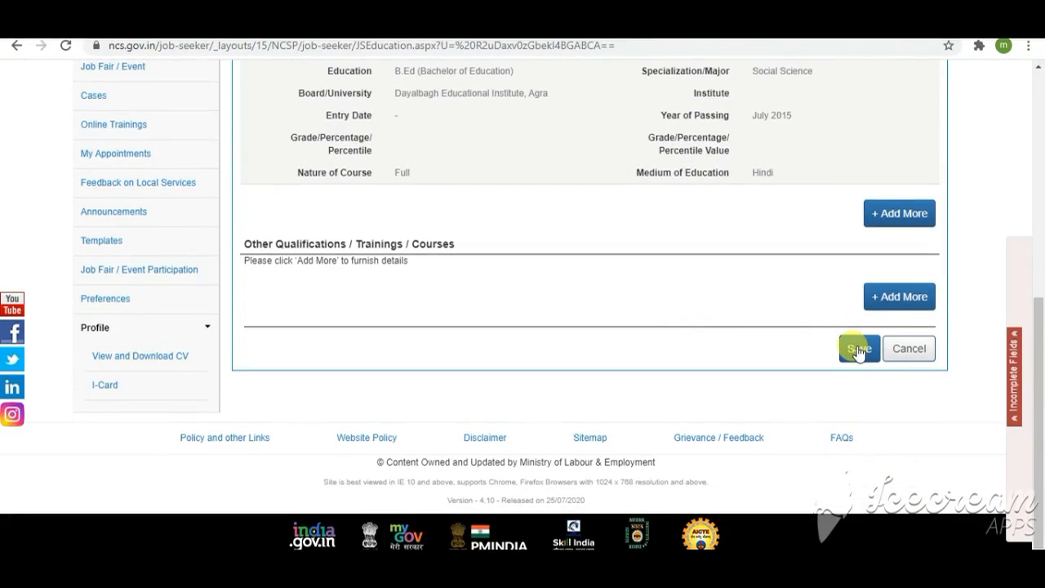
click(857, 350)
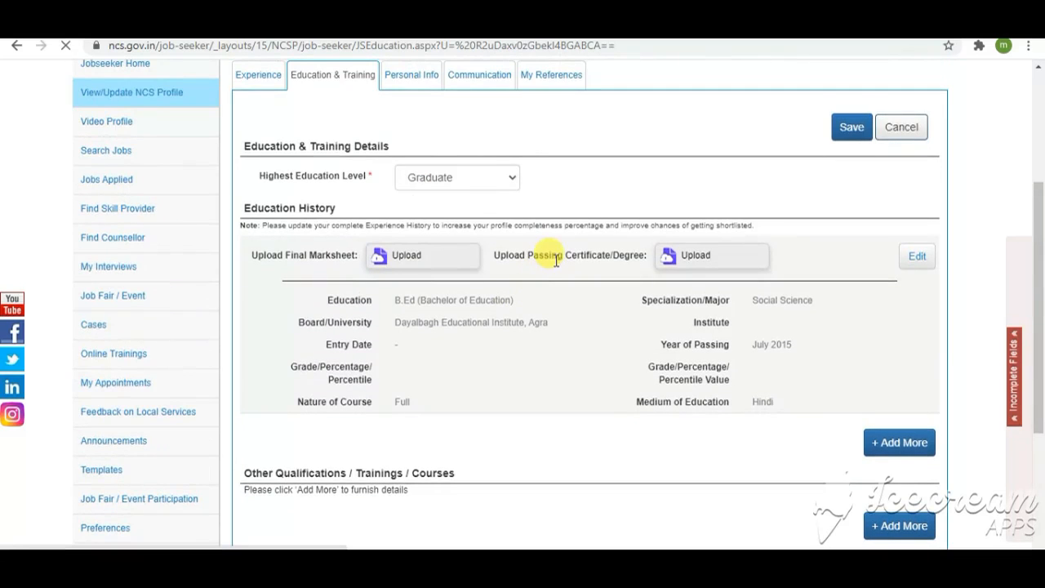
Open the Templates page and examine its downloadable files and the other jobseeker services offered alongside it
scroll(752, 337, down, 6)
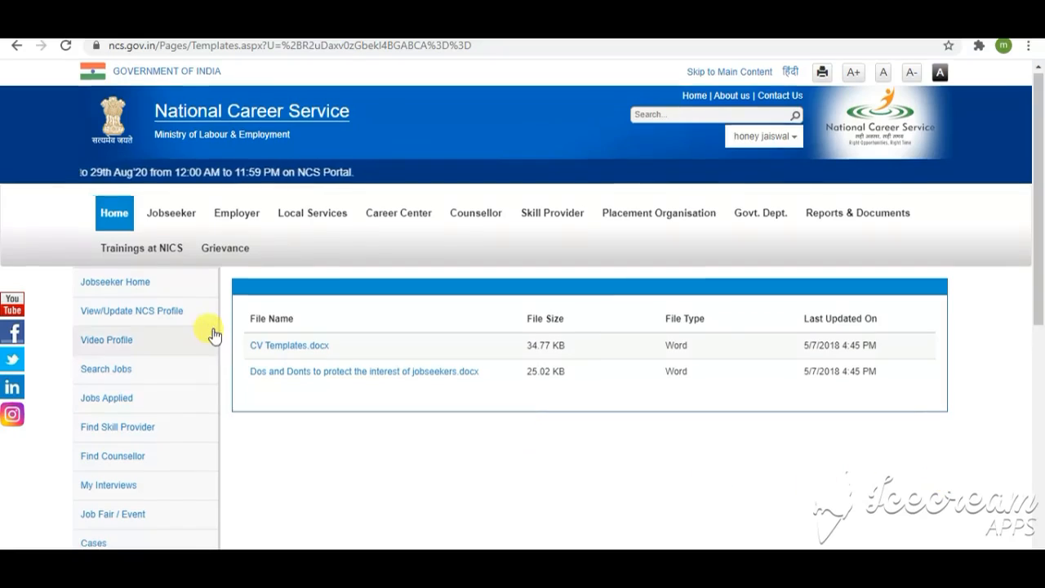
scroll(209, 334, down, 3)
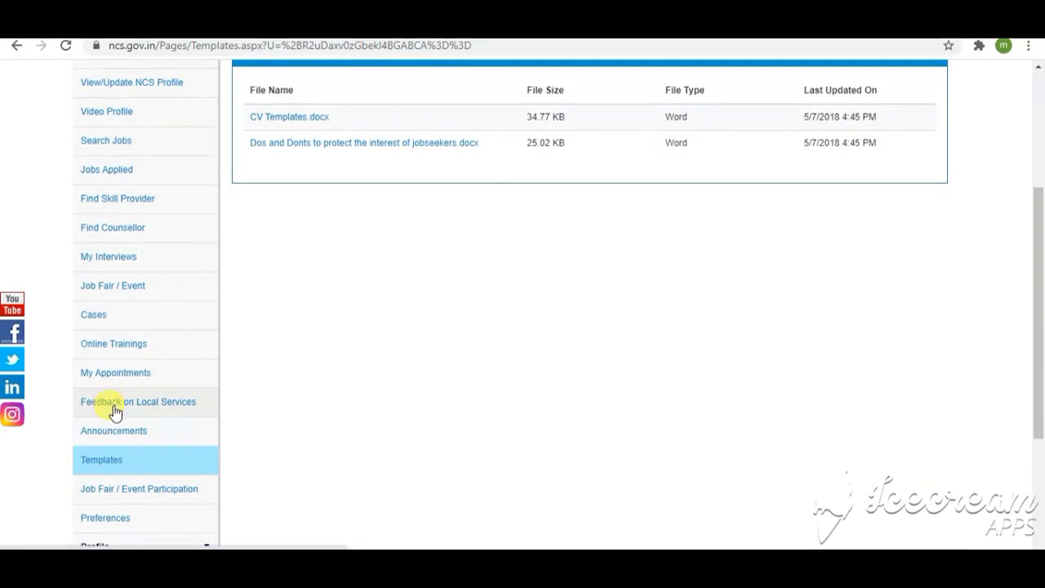
click(110, 457)
scroll(133, 329, down, 5)
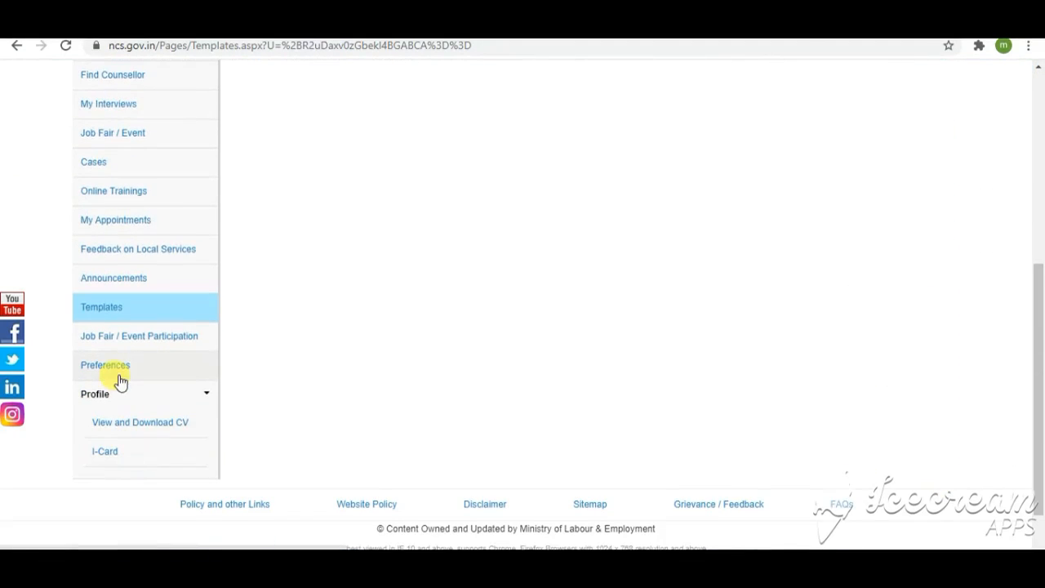
scroll(396, 238, up, 3)
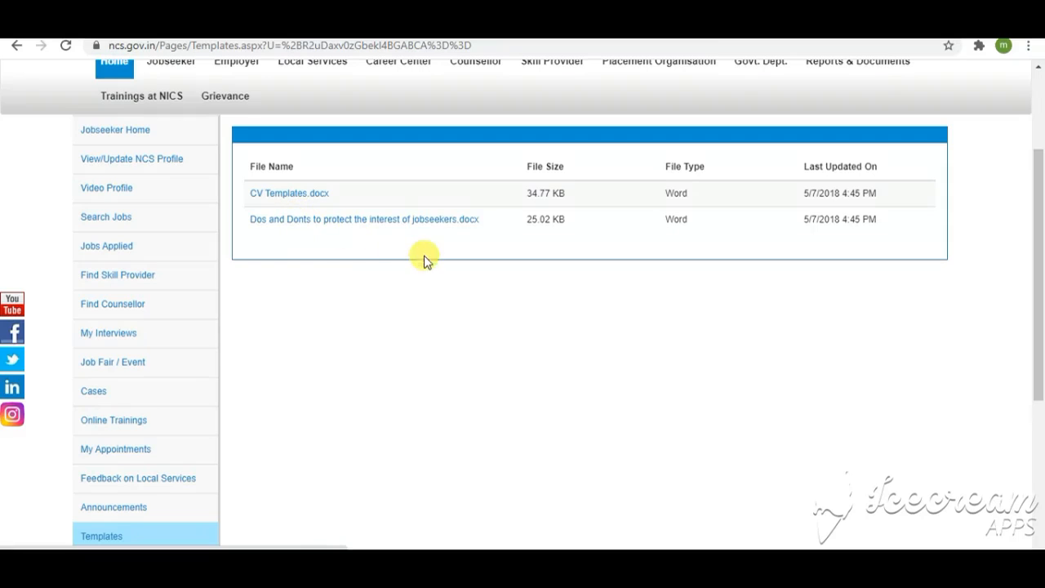
scroll(147, 314, up, 3)
scroll(126, 339, down, 2)
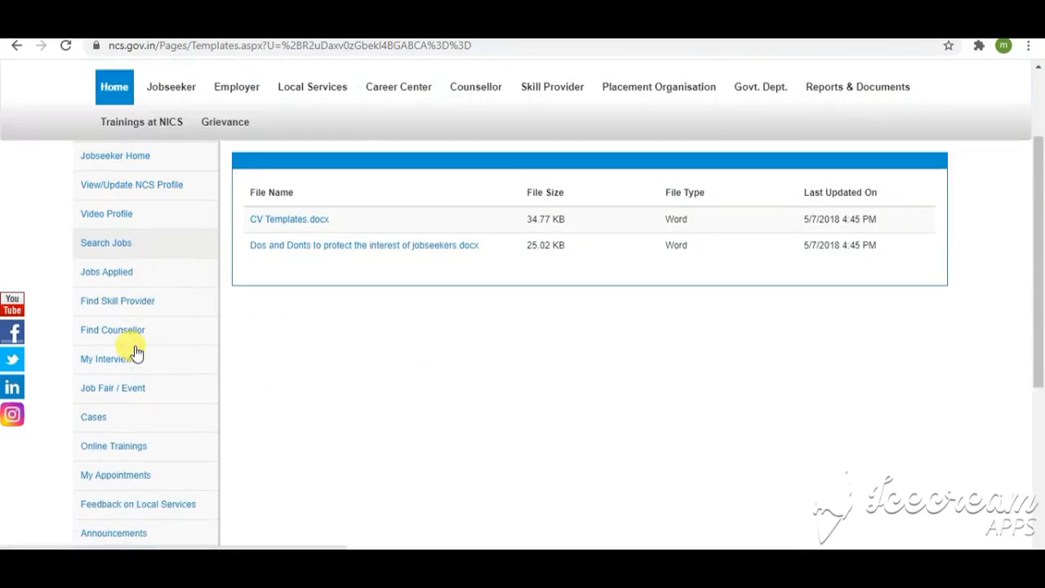
scroll(134, 351, down, 1)
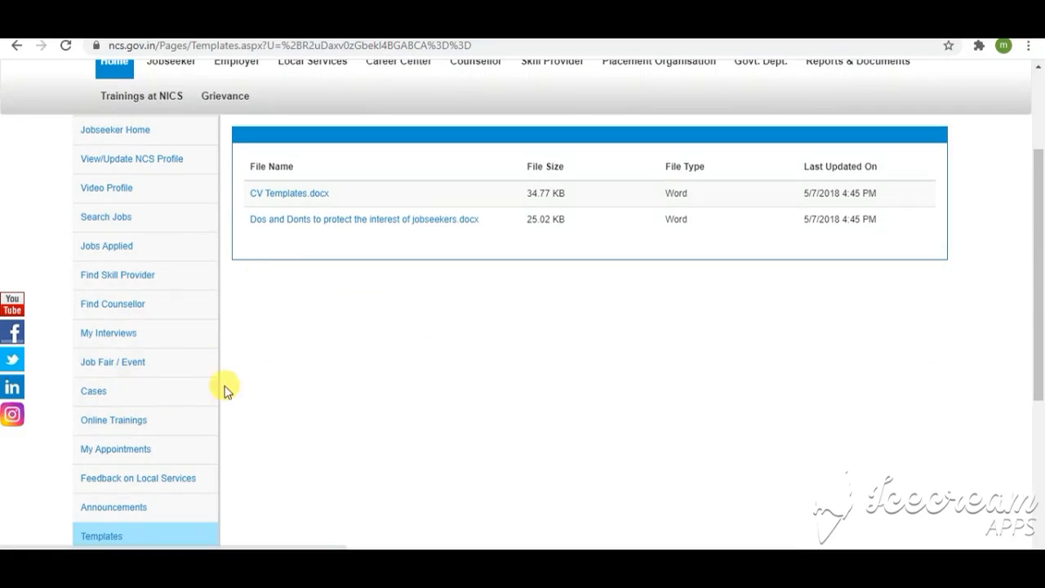
scroll(229, 355, down, 3)
scroll(520, 392, up, 2)
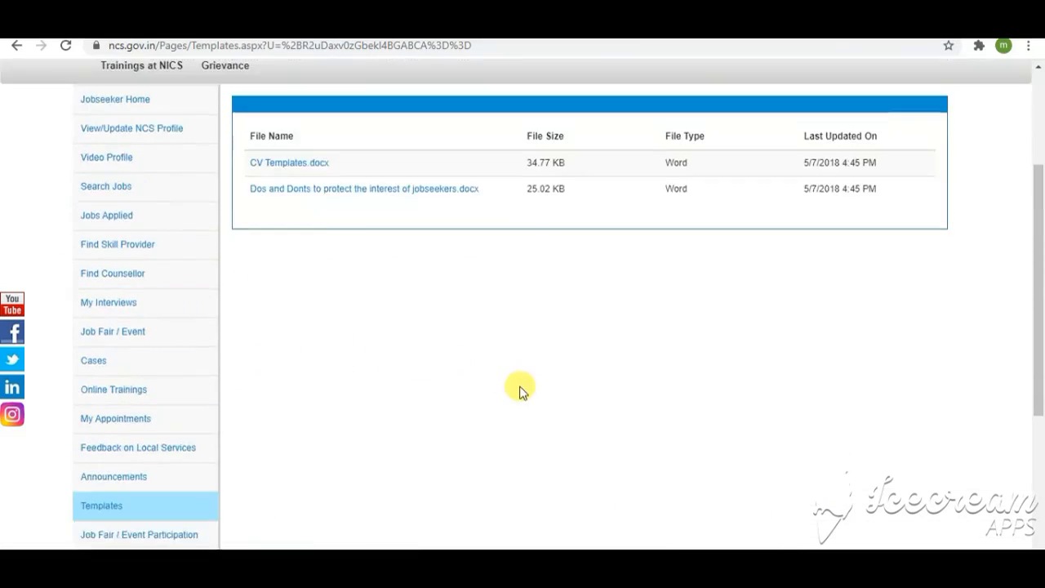
scroll(520, 392, up, 3)
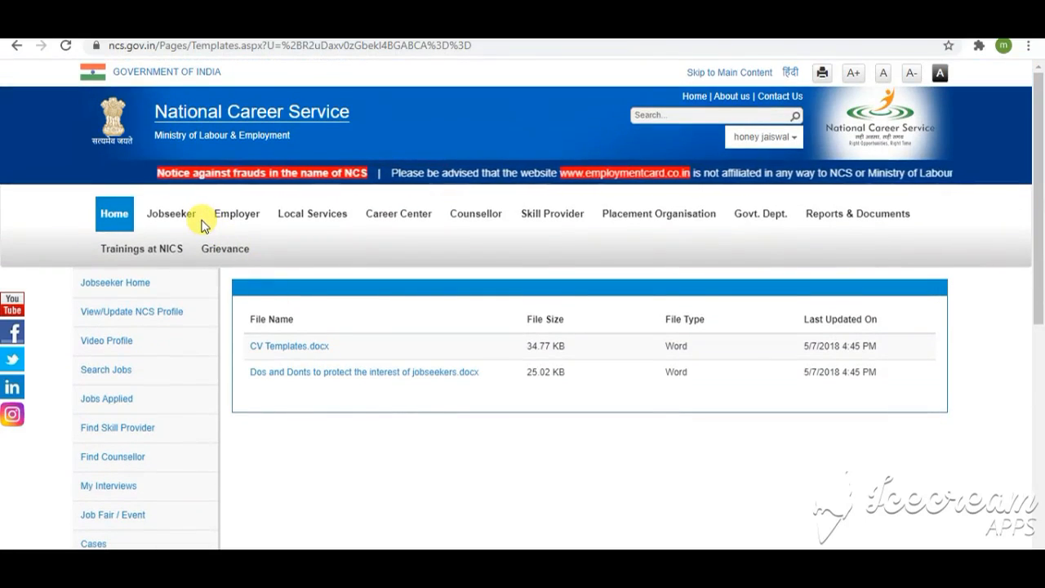